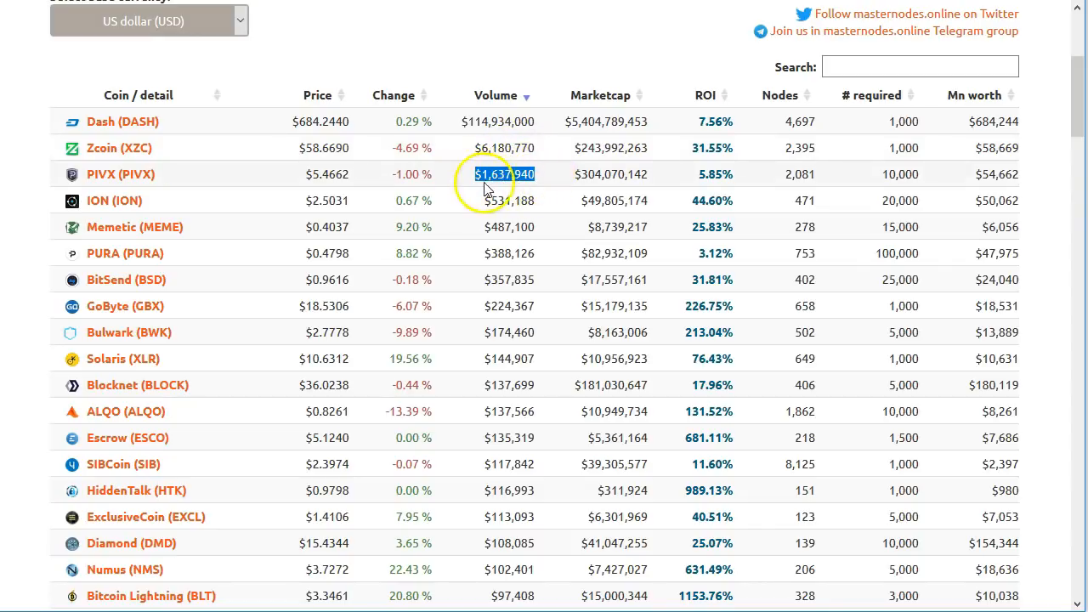
Step: Highlight ION's $531,188 volume in the volume-sorted coin table
drag(481, 200, 536, 219)
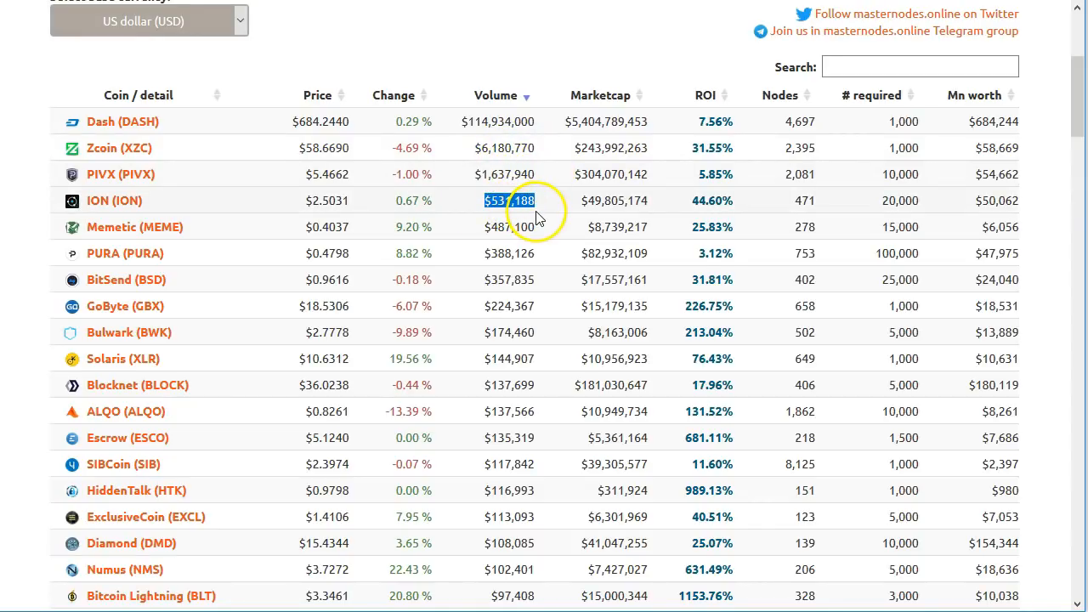
Step: Scroll down the coin list, noting Bitcoin Lightning's $97,408 volume
scroll(536, 220, down, 4)
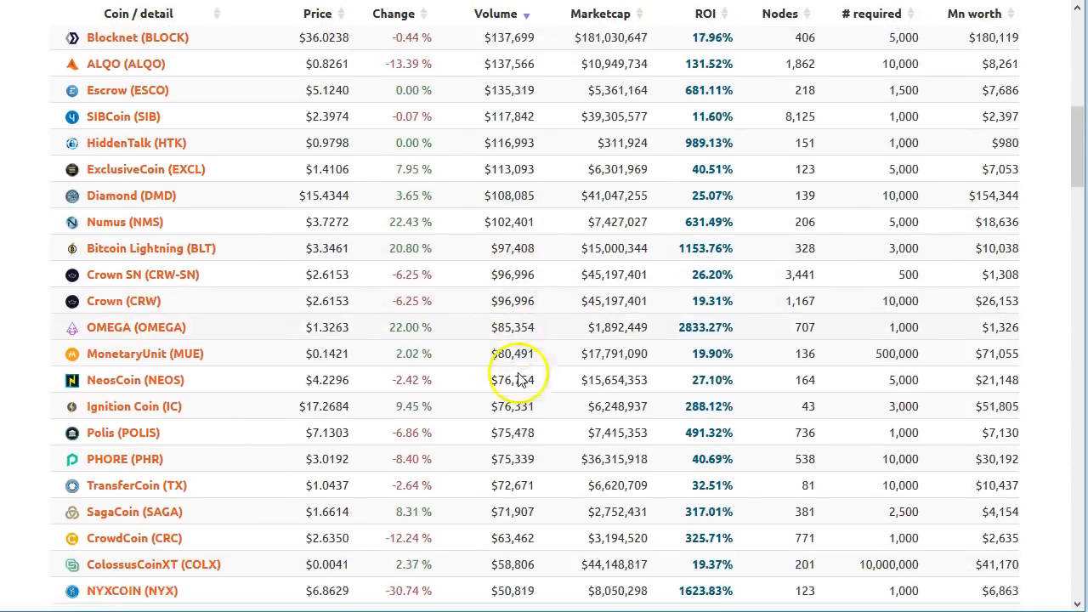
drag(454, 202, 534, 204)
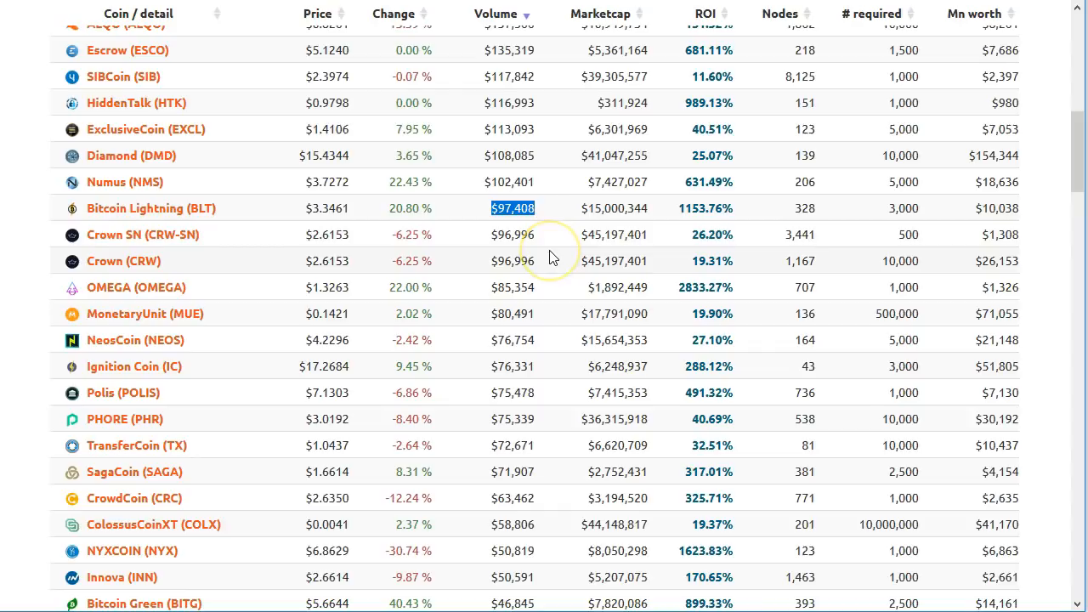
scroll(551, 255, down, 7)
scroll(548, 255, down, 13)
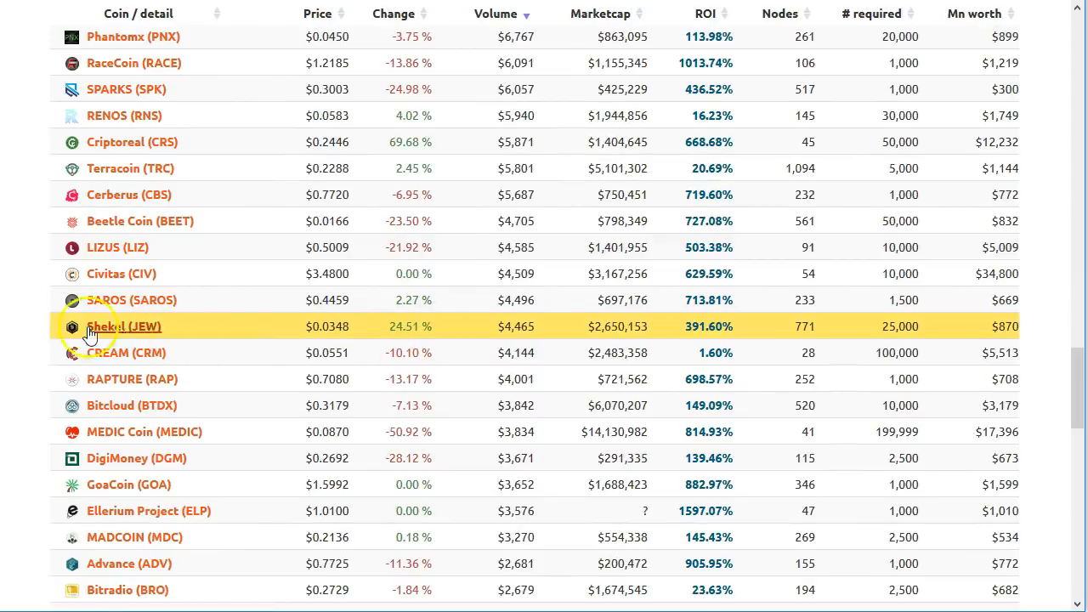
Step: Check the Shekel (JEW) row's 391.60% ROI and open its detail page
drag(29, 335, 978, 337)
click(768, 335)
drag(675, 327, 748, 334)
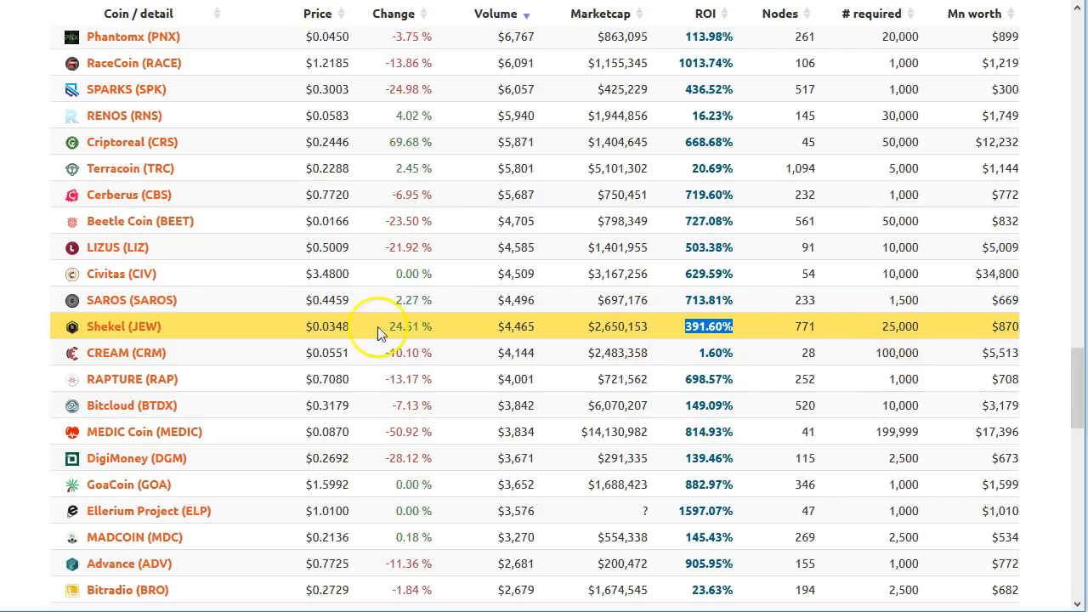
click(119, 331)
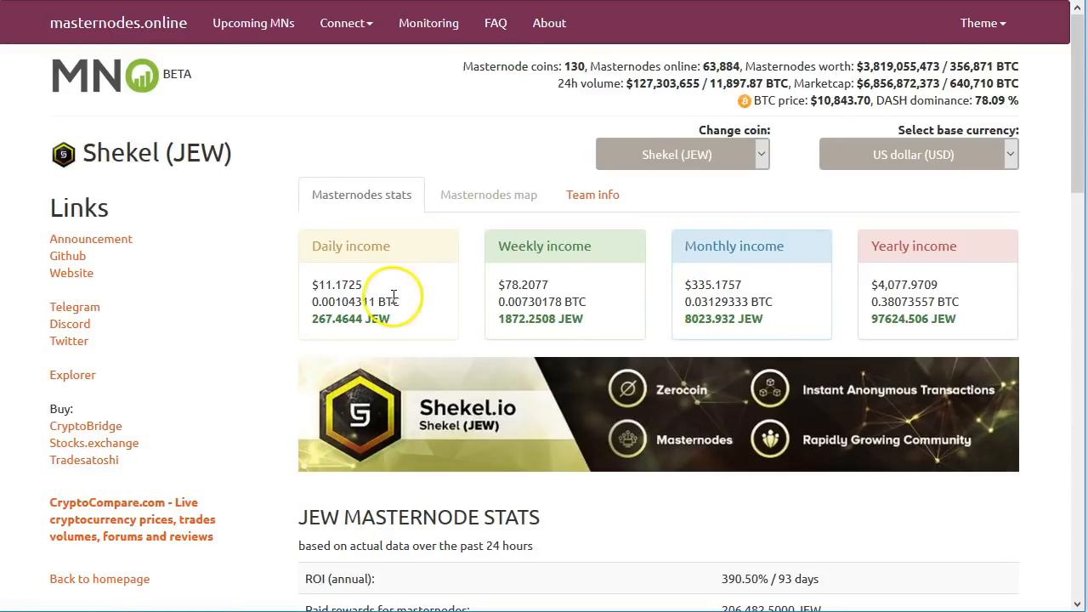
Step: Note Shekel's daily income in JEW, then return to the coin table
drag(312, 320, 349, 321)
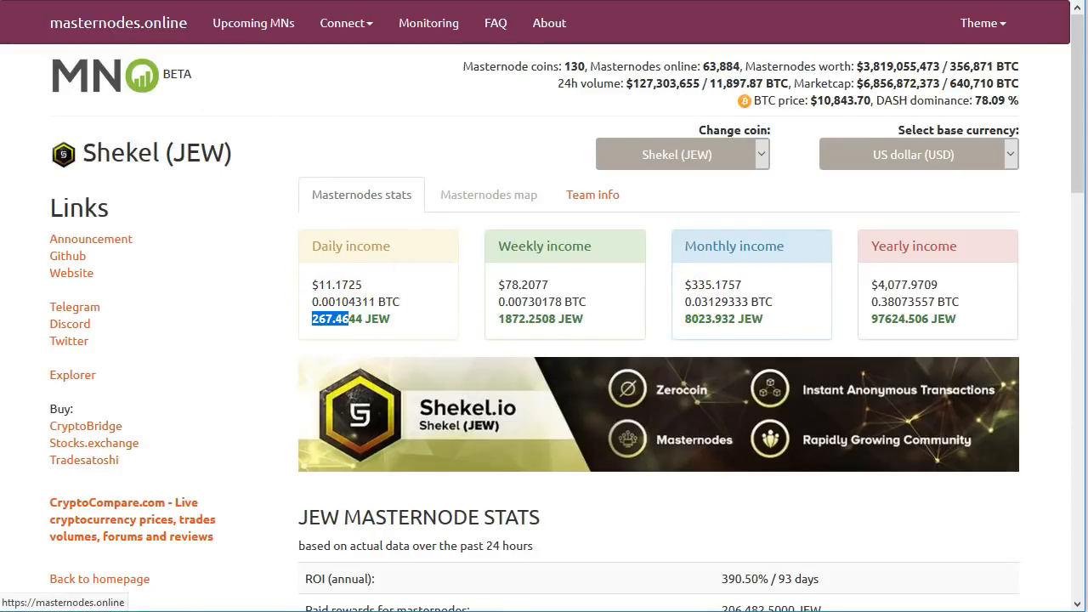
key(alt+Left)
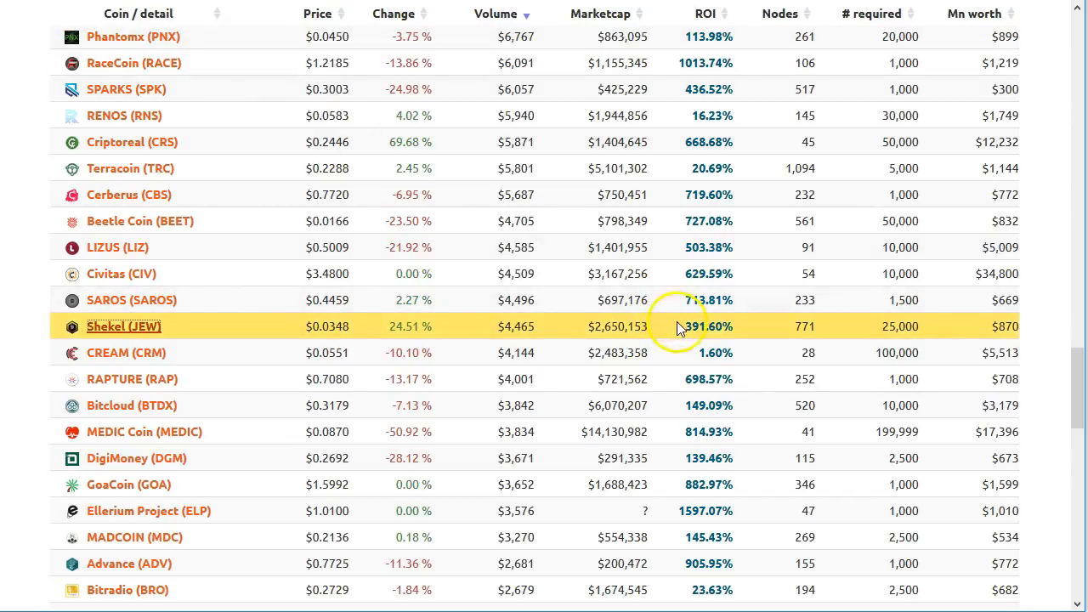
drag(494, 331, 538, 333)
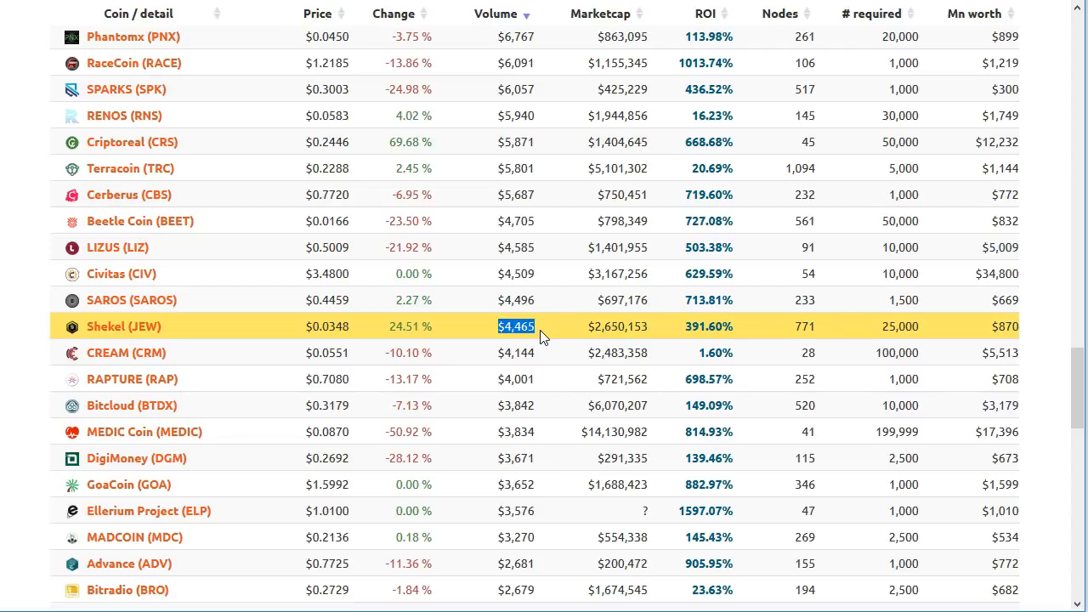
drag(779, 323, 818, 326)
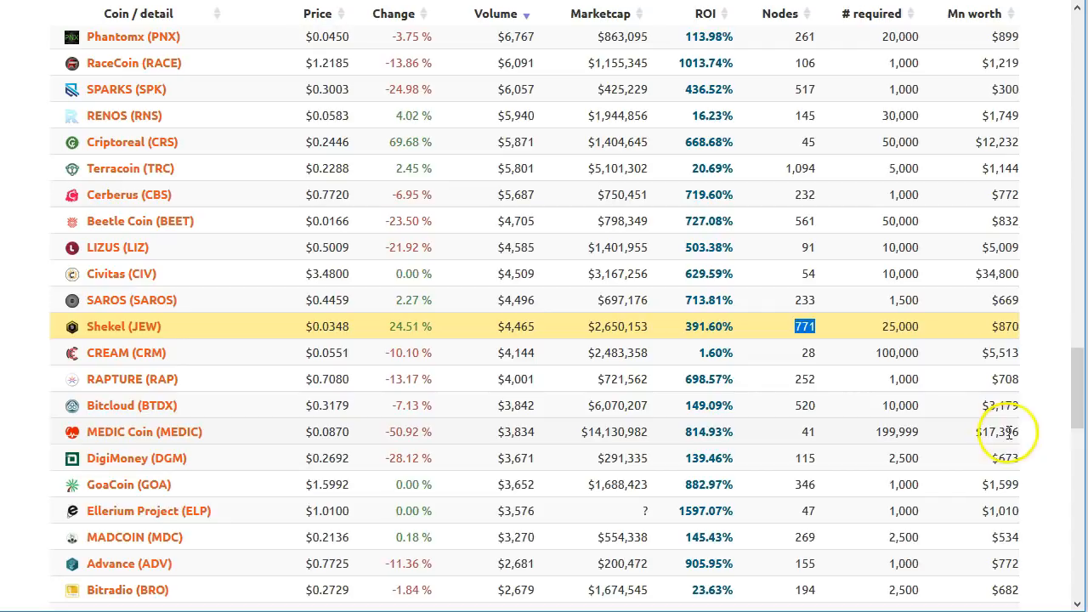
drag(264, 437, 1022, 432)
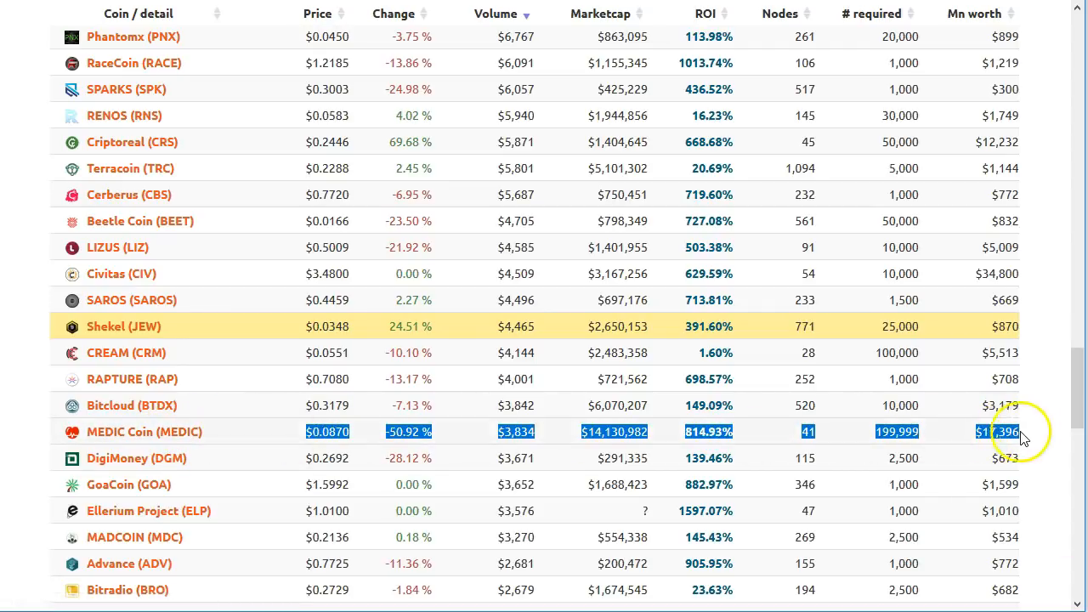
click(960, 433)
double_click(990, 432)
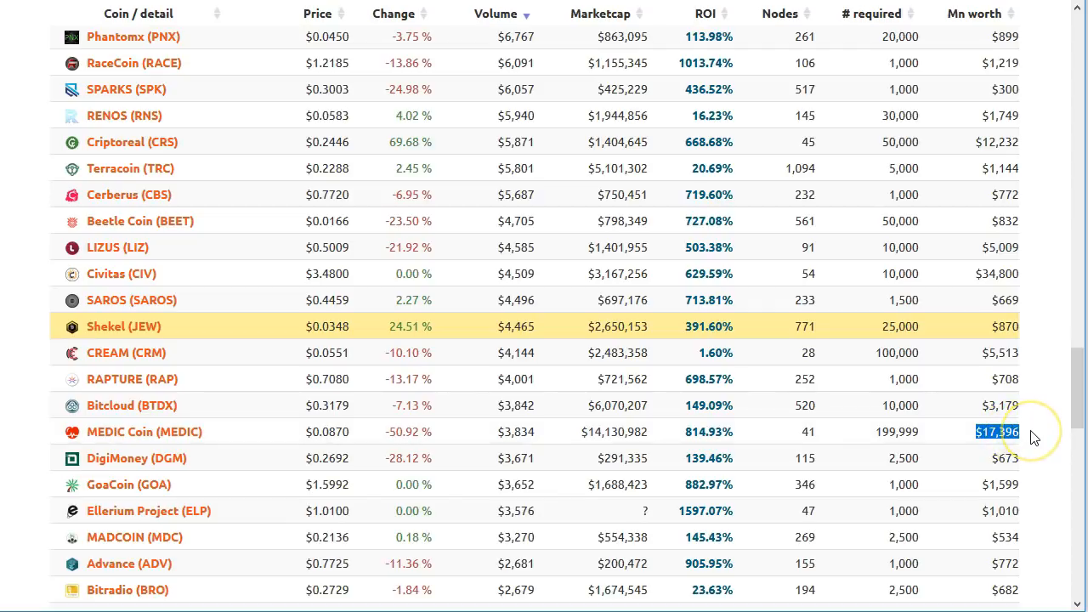
drag(560, 433, 496, 434)
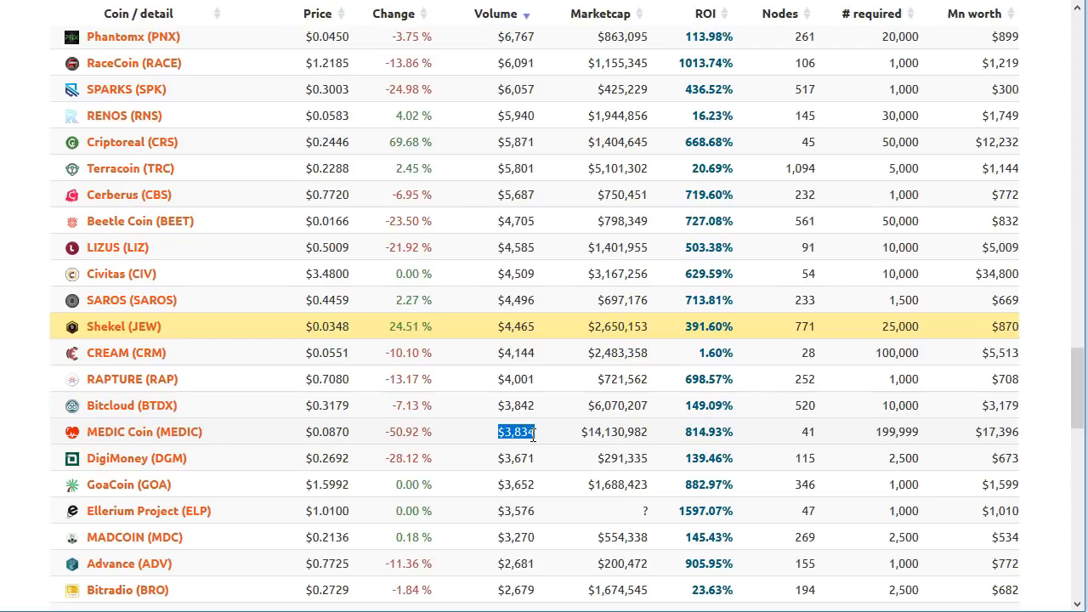
scroll(501, 400, down, 1)
scroll(481, 376, up, 20)
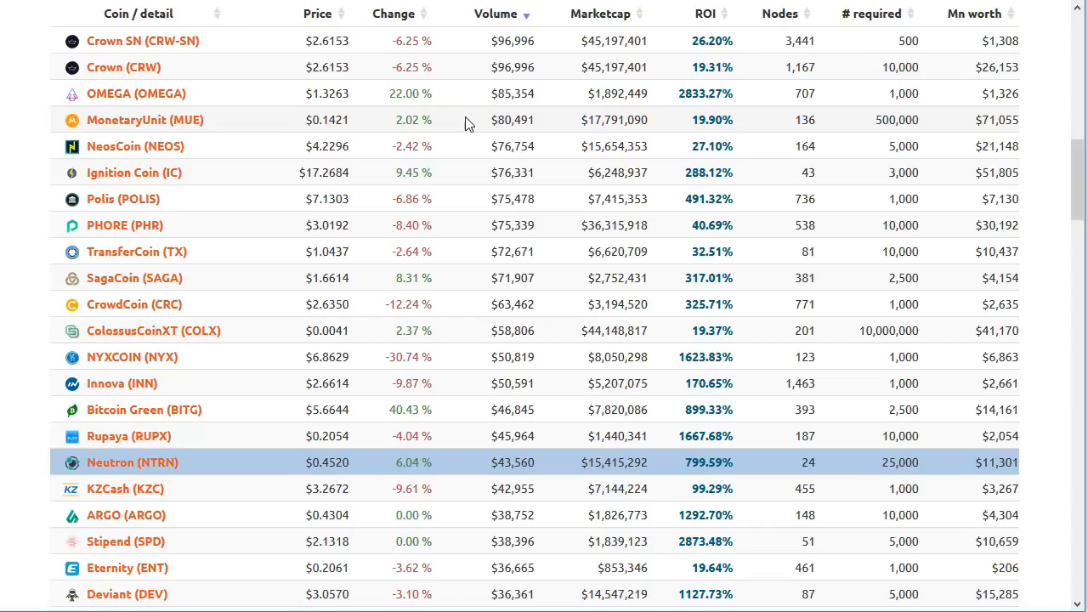
scroll(241, 374, up, 10)
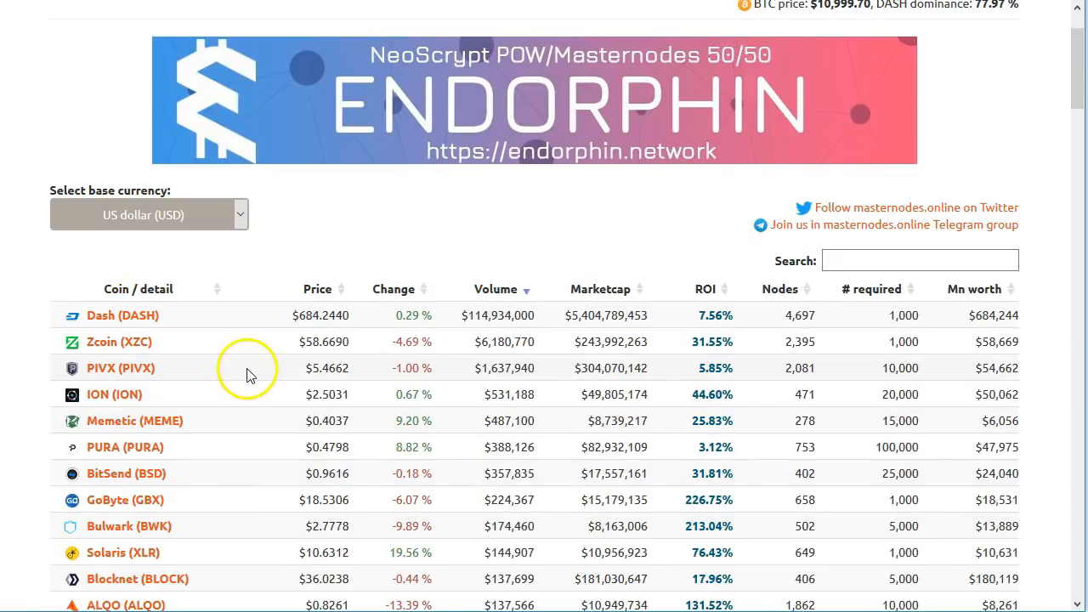
Step: Search the page for 'nihi' and note NihiloCoin's masternode worth and 1,000 required coins
key(ctrl+f)
text(nihi)
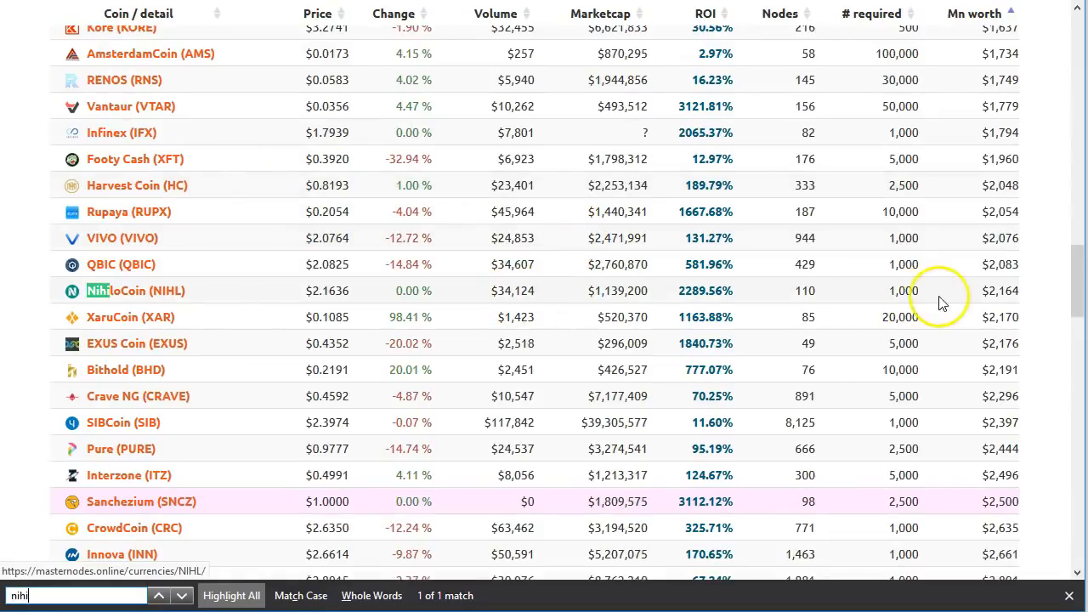
double_click(1000, 291)
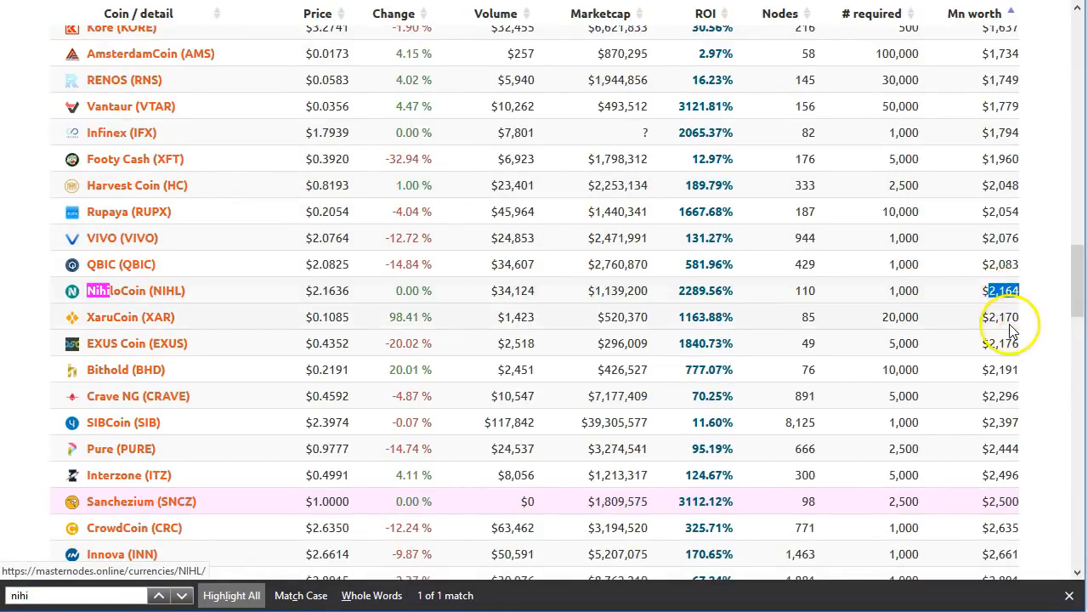
click(912, 293)
double_click(912, 294)
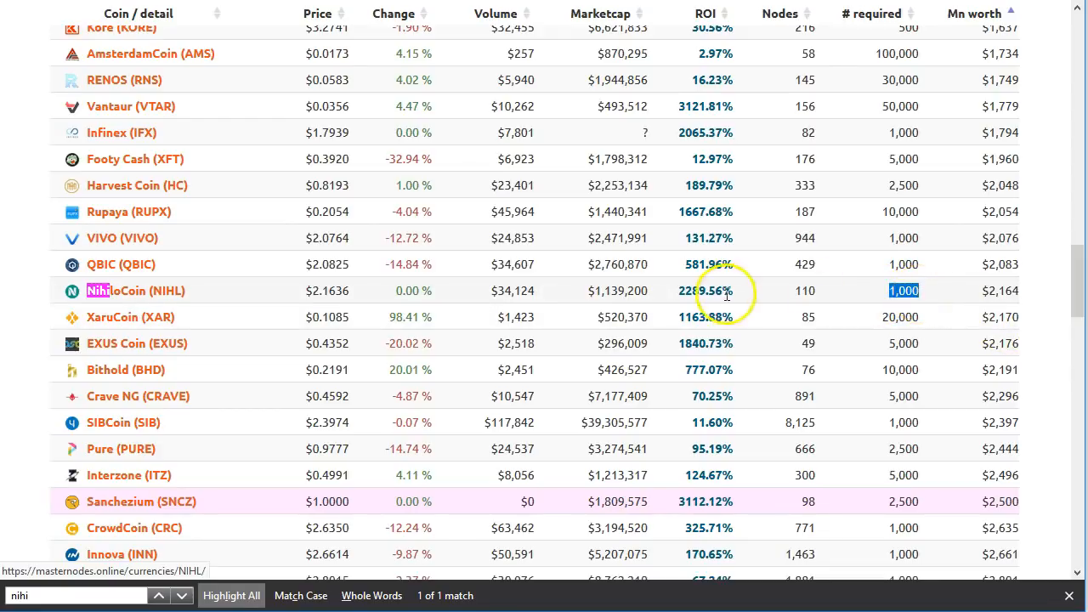
Step: Compare NihiloCoin's 2289.56% ROI, $34,124 volume and 110 nodes, then open its page
drag(671, 291, 737, 294)
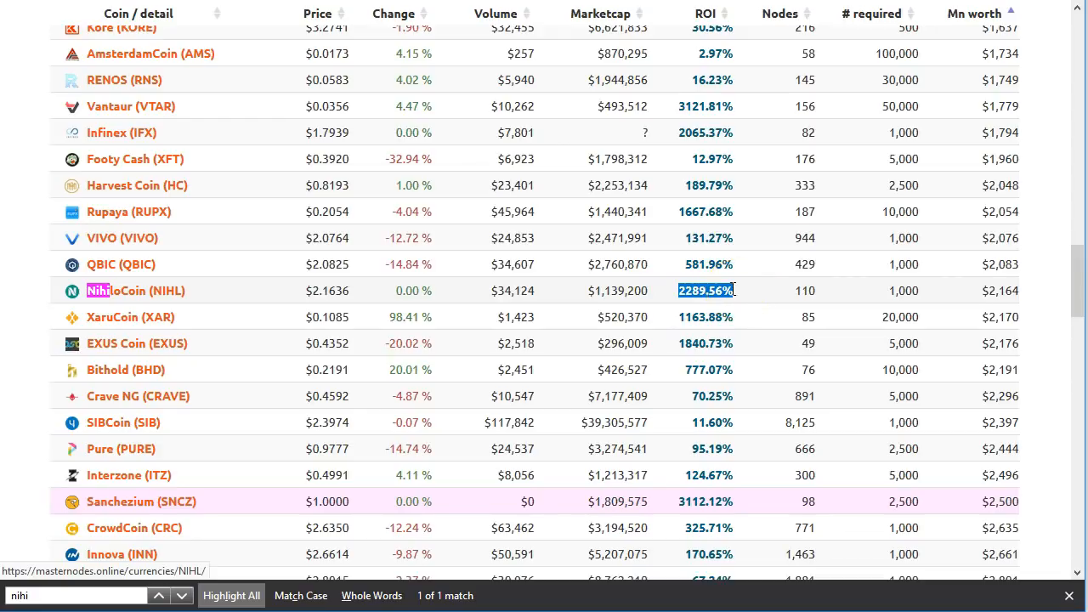
drag(445, 291, 538, 293)
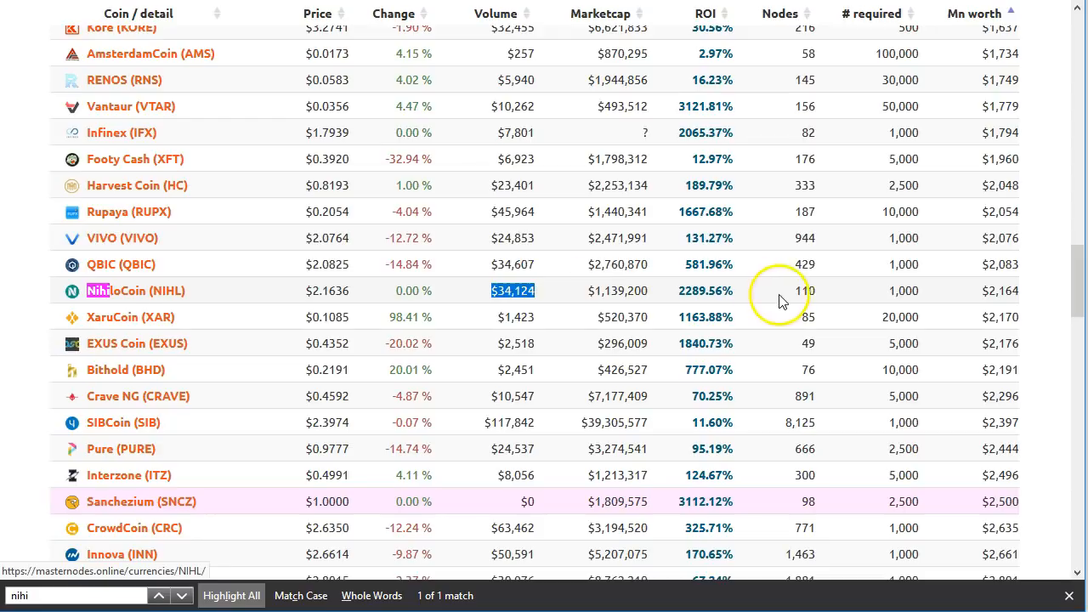
drag(779, 296, 829, 293)
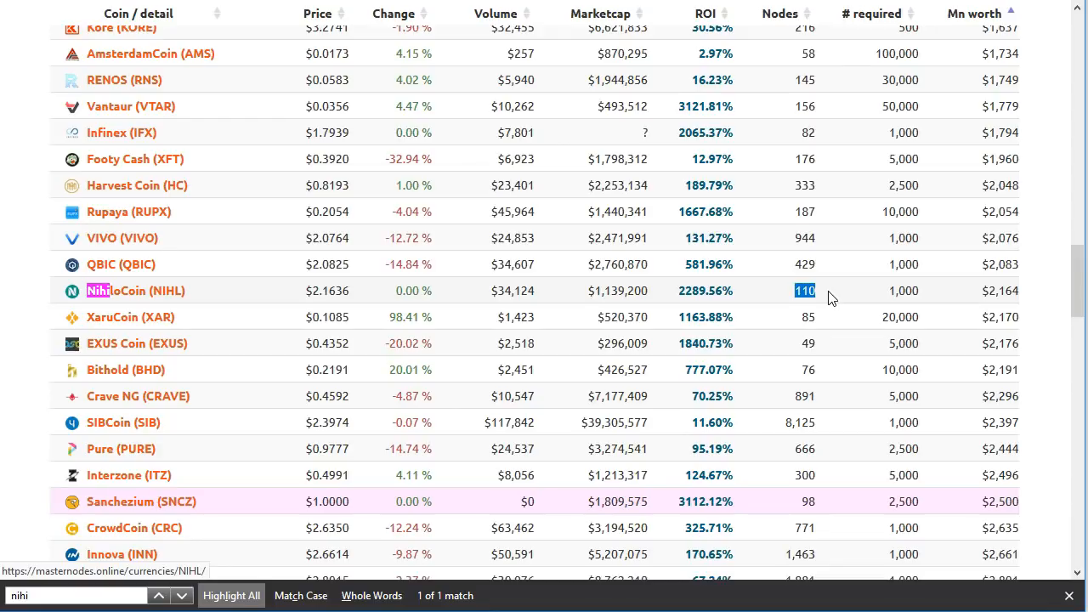
click(136, 294)
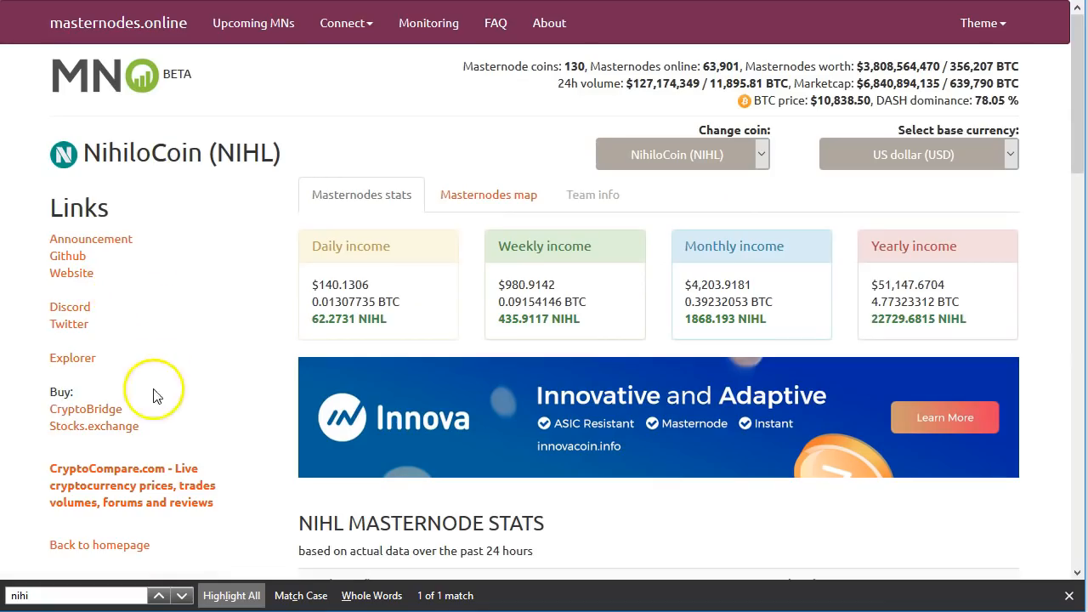
drag(49, 405, 164, 434)
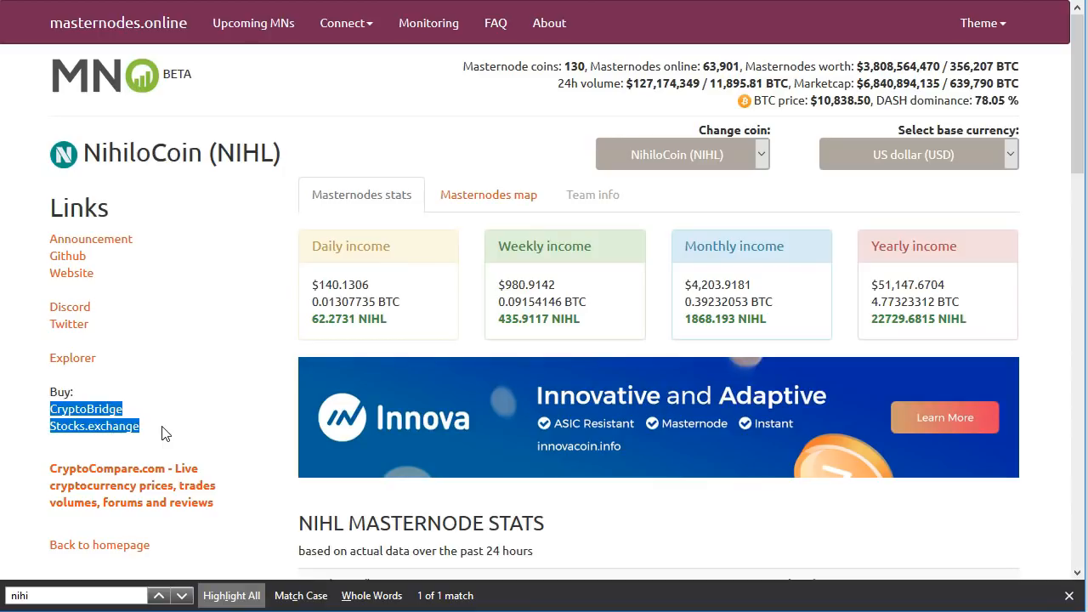
click(174, 427)
click(158, 427)
click(140, 415)
drag(140, 415, 50, 409)
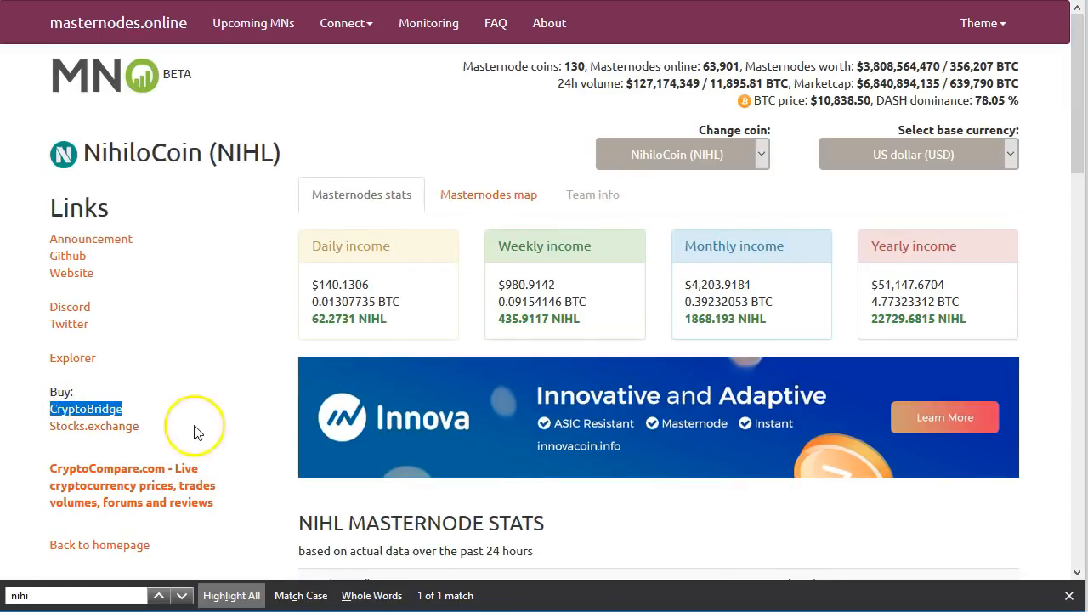
scroll(195, 433, down, 1)
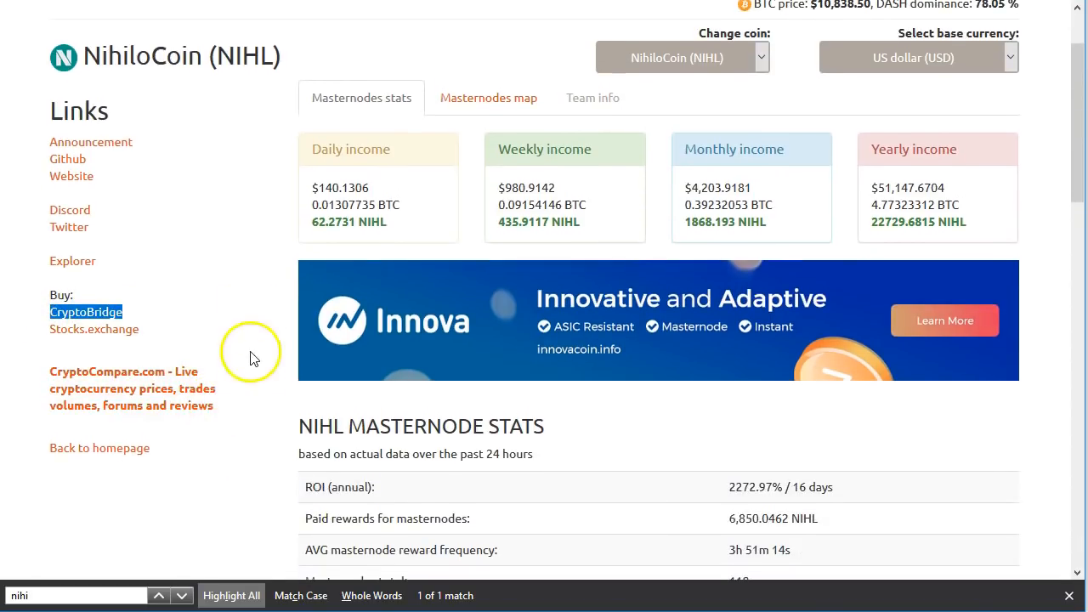
Step: Review NIHL's annual ROI figures on the NihiloCoin page
scroll(250, 382, down, 2)
drag(728, 196, 845, 198)
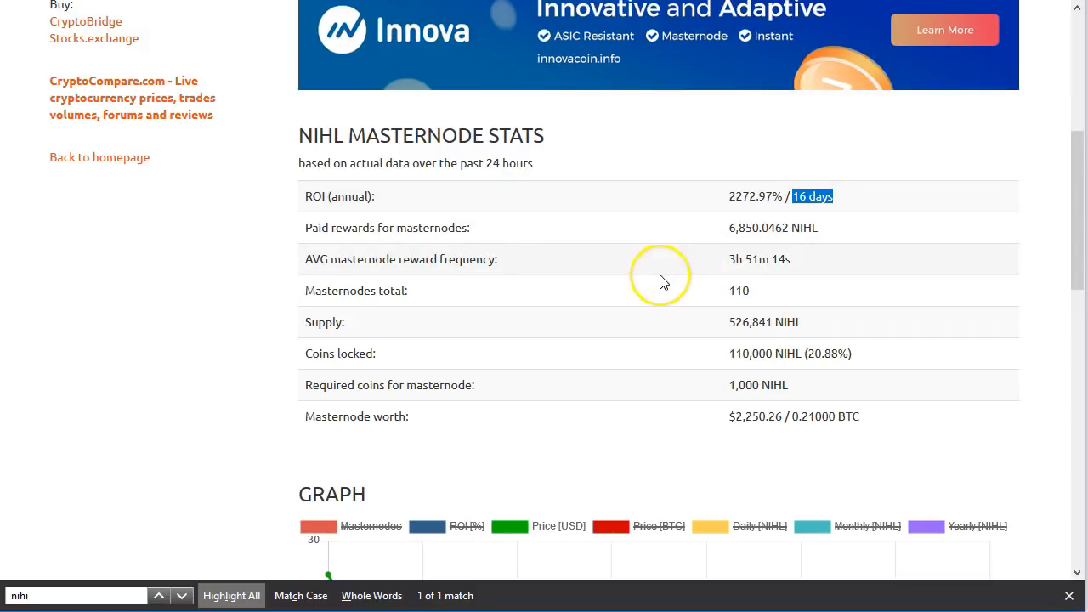
scroll(162, 297, down, 5)
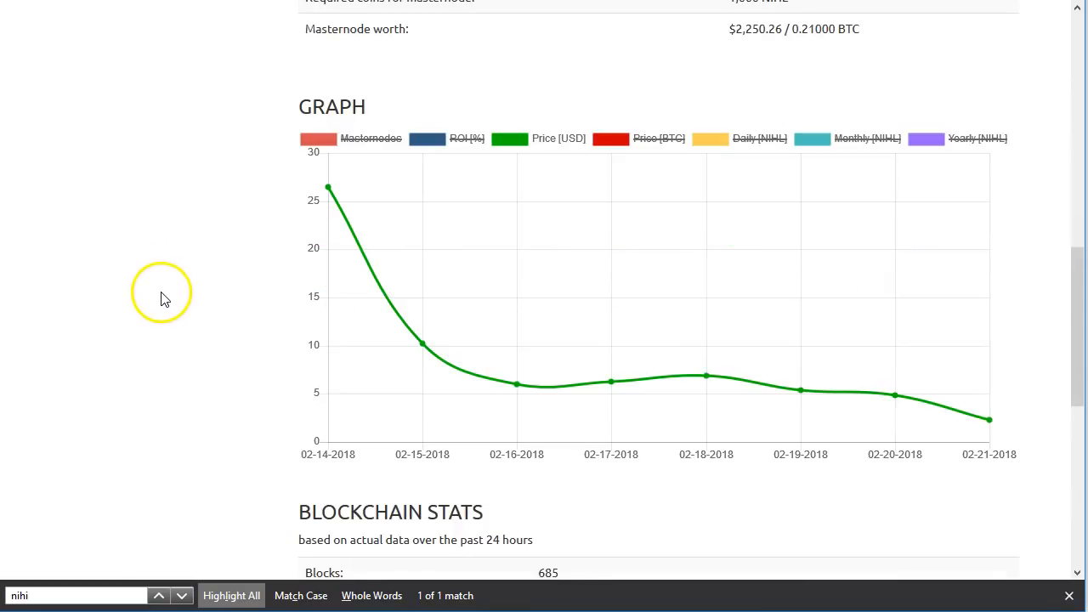
Step: Inspect the Price [USD] graph and open the Stocks.exchange NIHL/BTC market
mouse_move(476, 332)
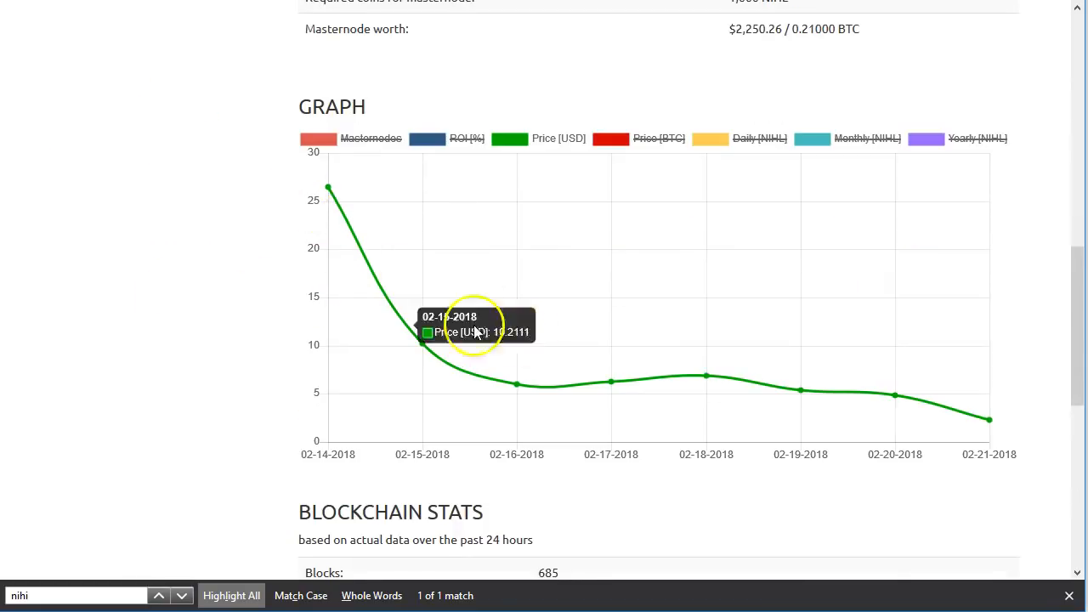
mouse_move(1007, 439)
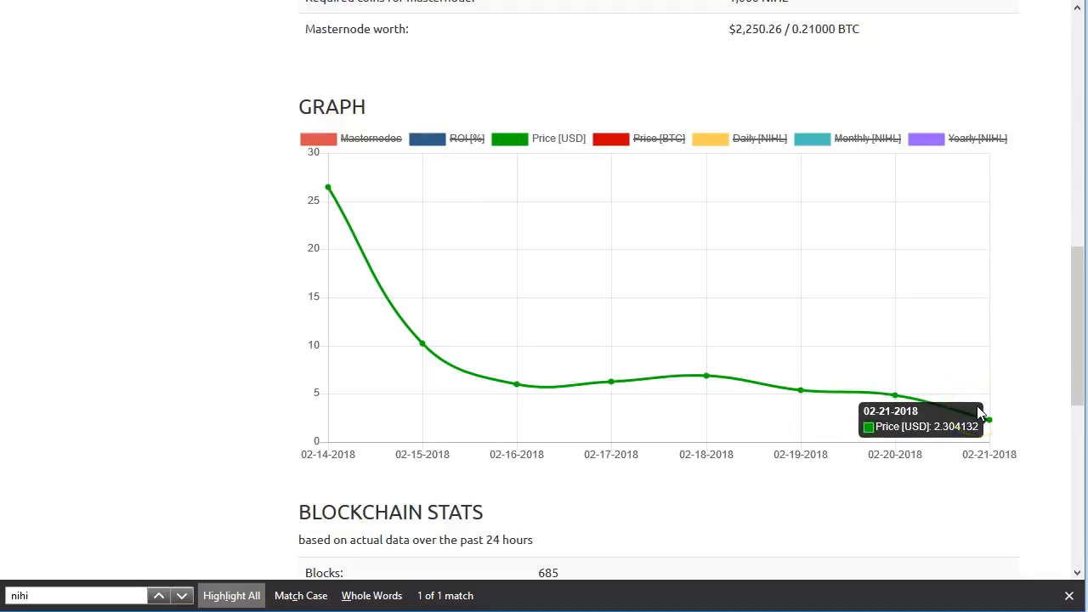
mouse_move(340, 414)
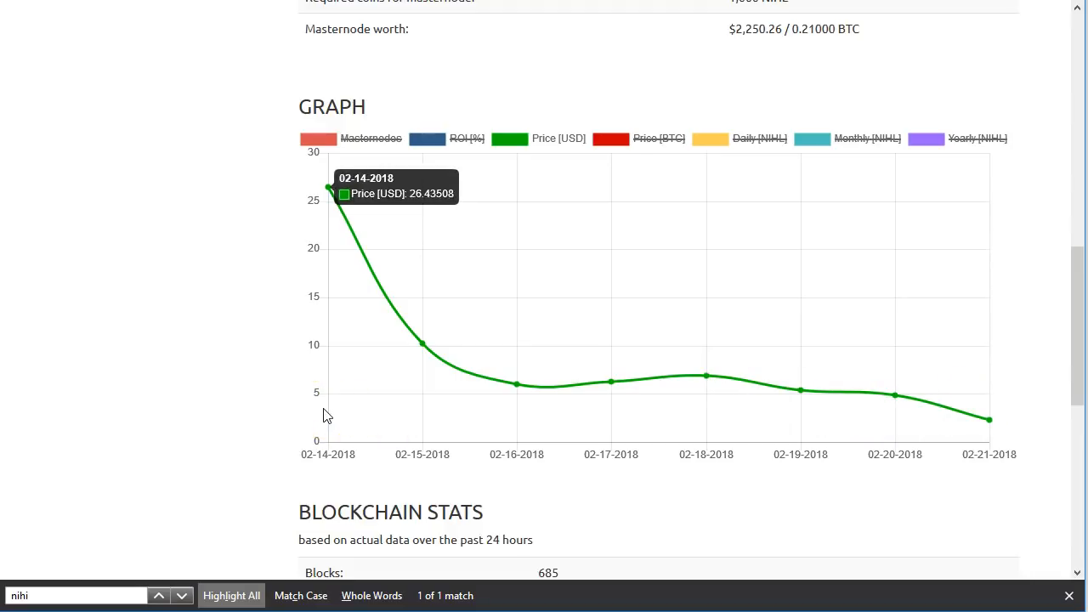
click(828, 413)
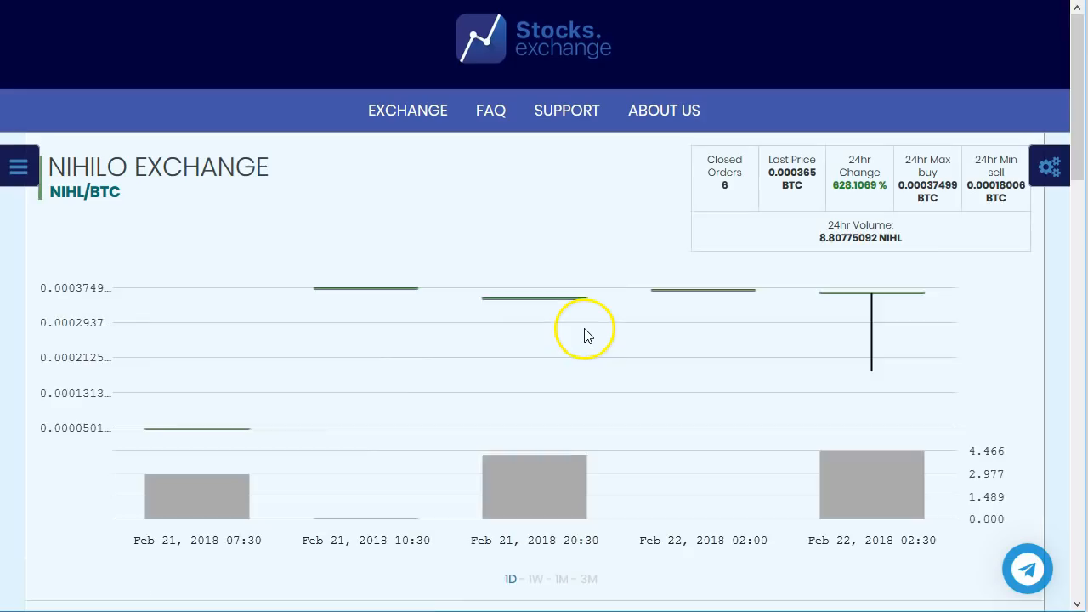
mouse_move(578, 332)
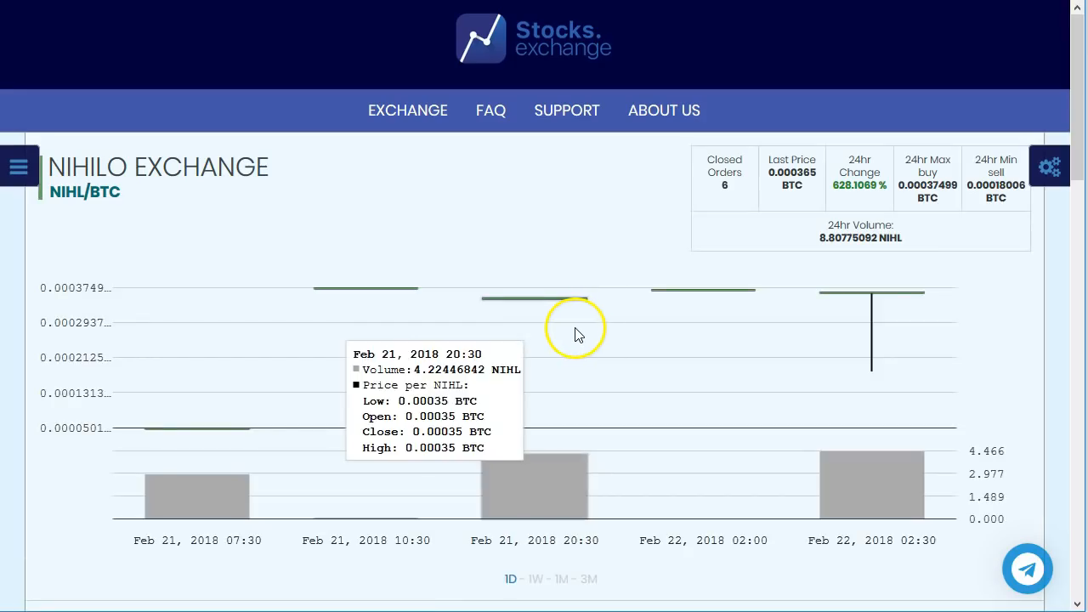
Step: Inspect the NIHL/BTC candles, mark the 0.000365 BTC last price, and return to NihiloCoin's stats
mouse_move(286, 338)
mouse_move(843, 293)
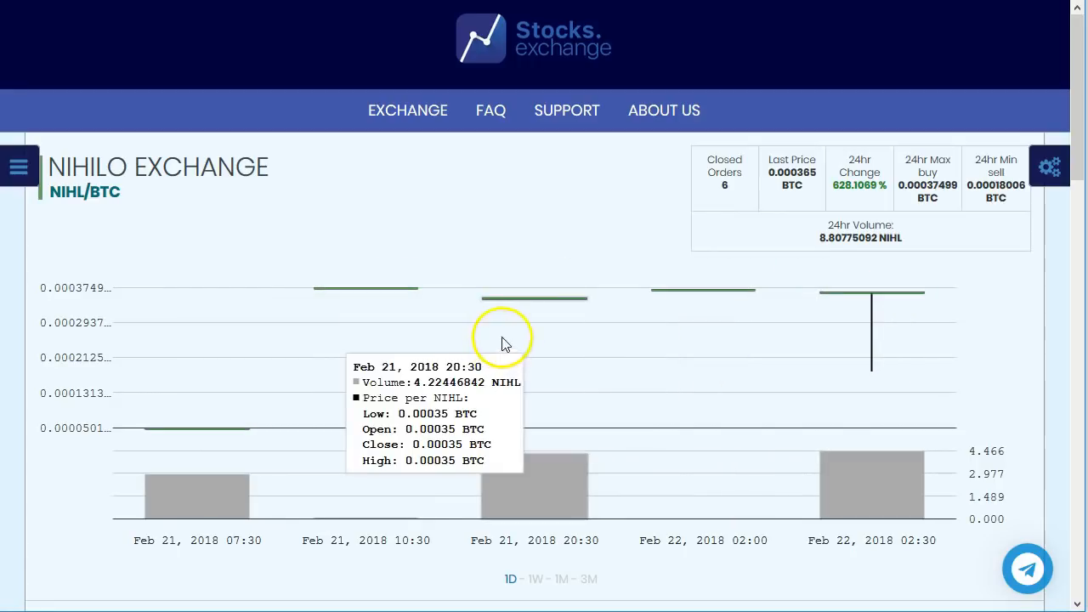
drag(784, 174, 825, 174)
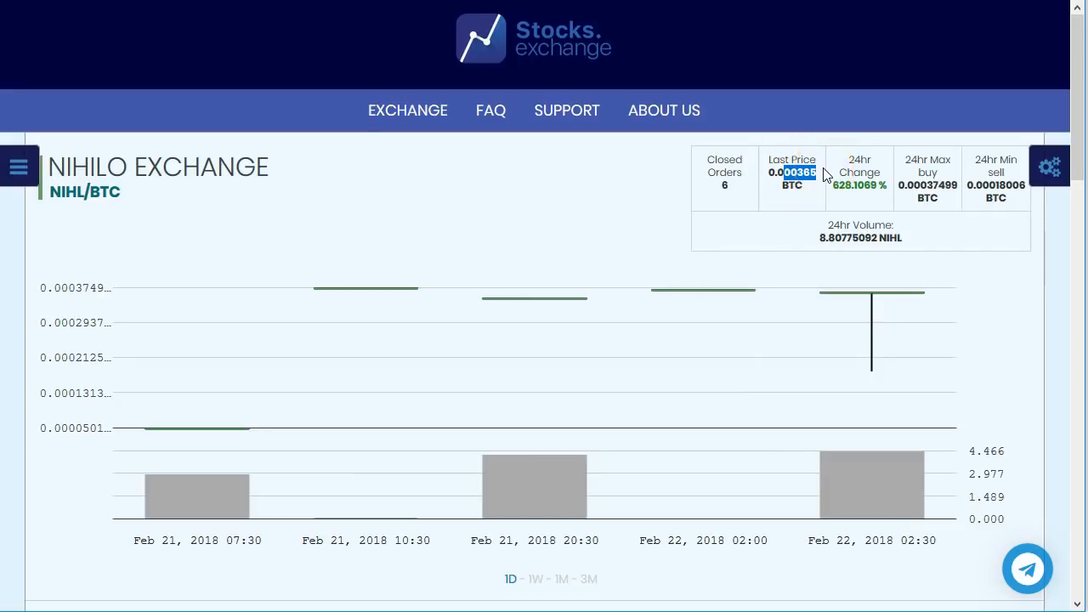
click(510, 2)
scroll(655, 326, down, 4)
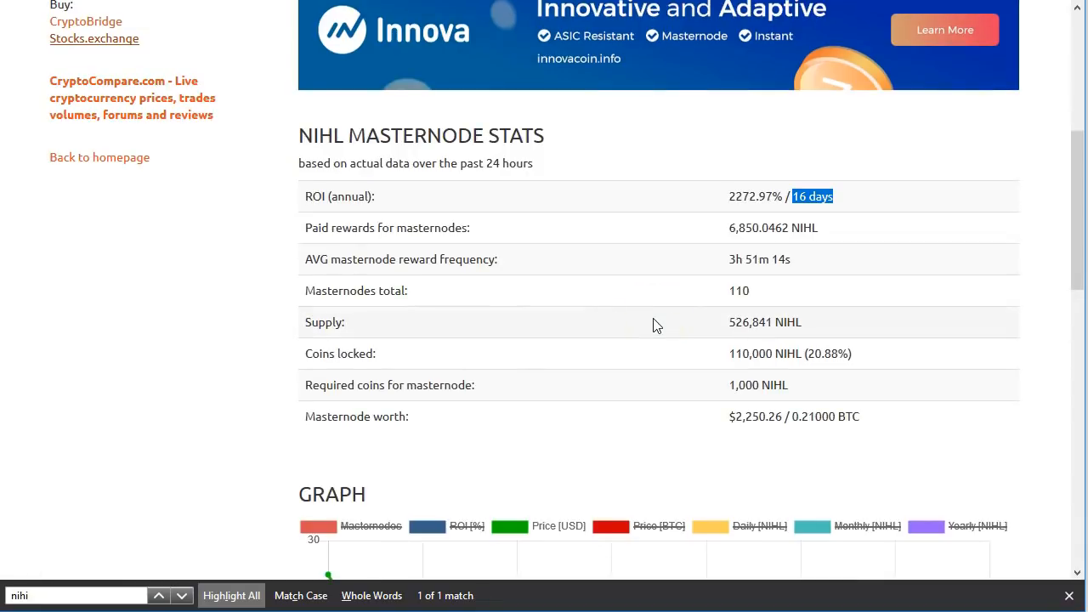
Step: Show the full coin list in Bitcoin (BTC) and mark NihiloCoin's 0.00021000 BTC price
scroll(661, 329, up, 5)
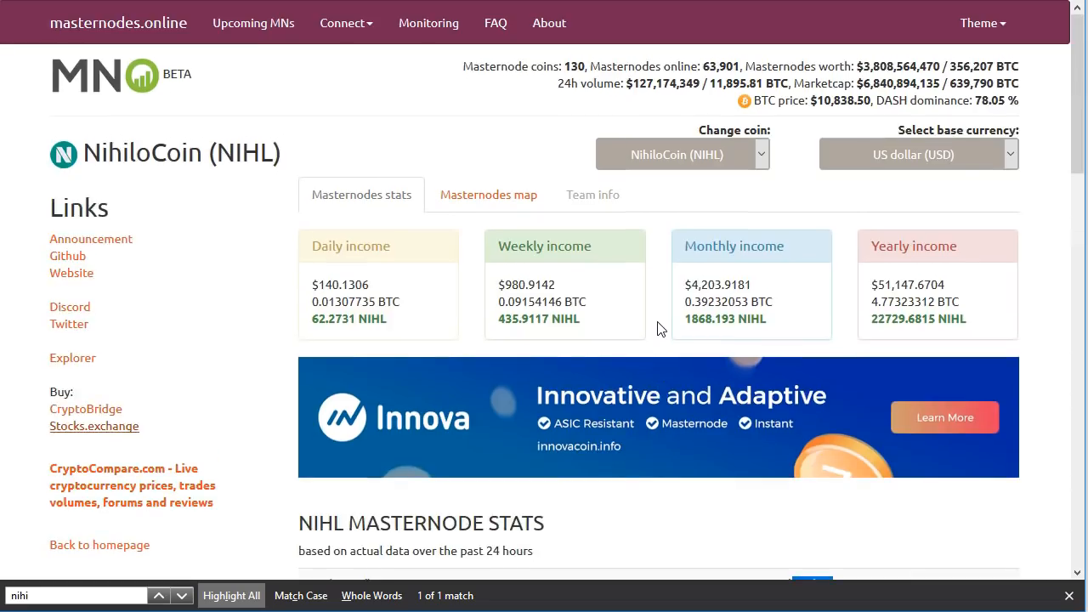
click(858, 157)
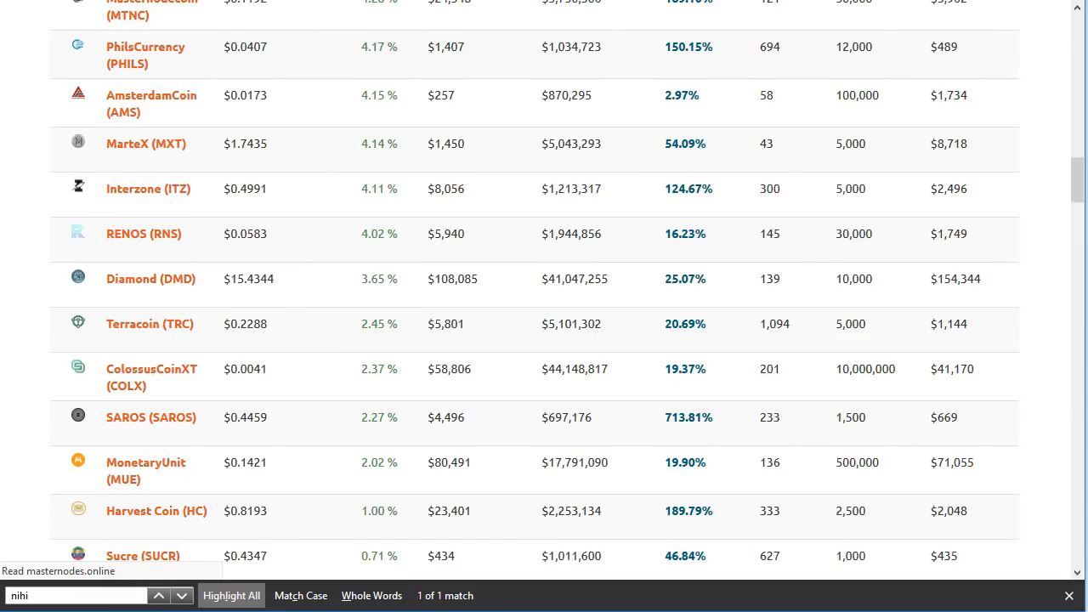
scroll(260, 109, up, 15)
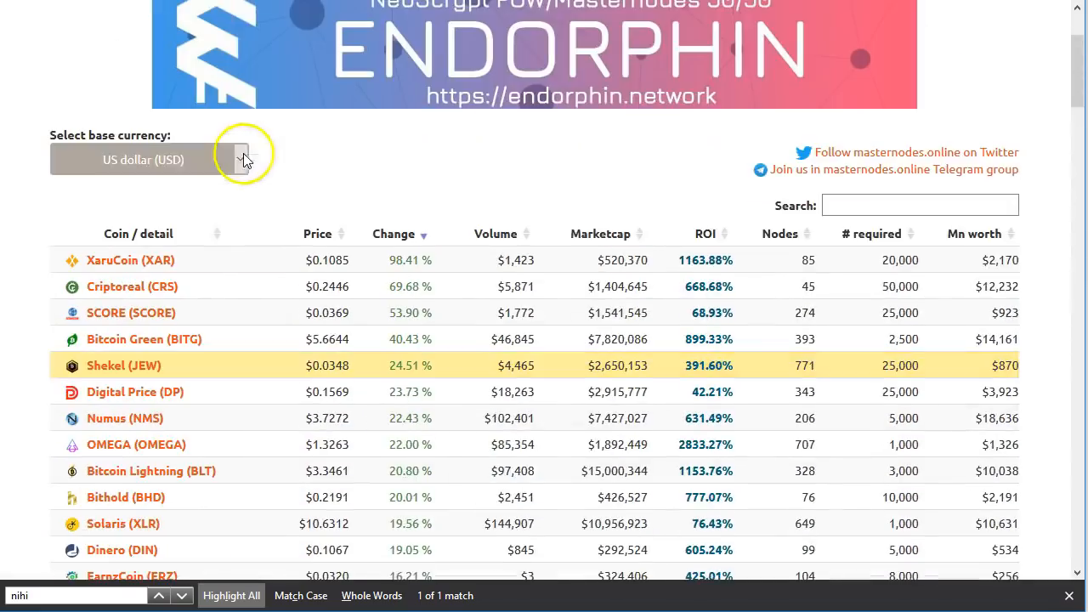
click(143, 170)
click(80, 203)
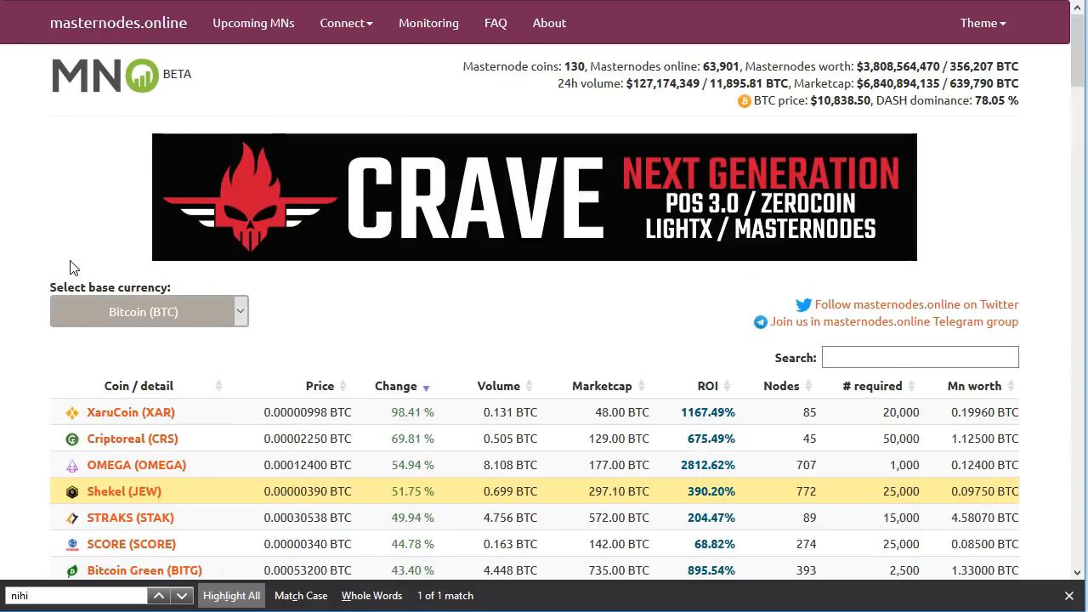
click(181, 595)
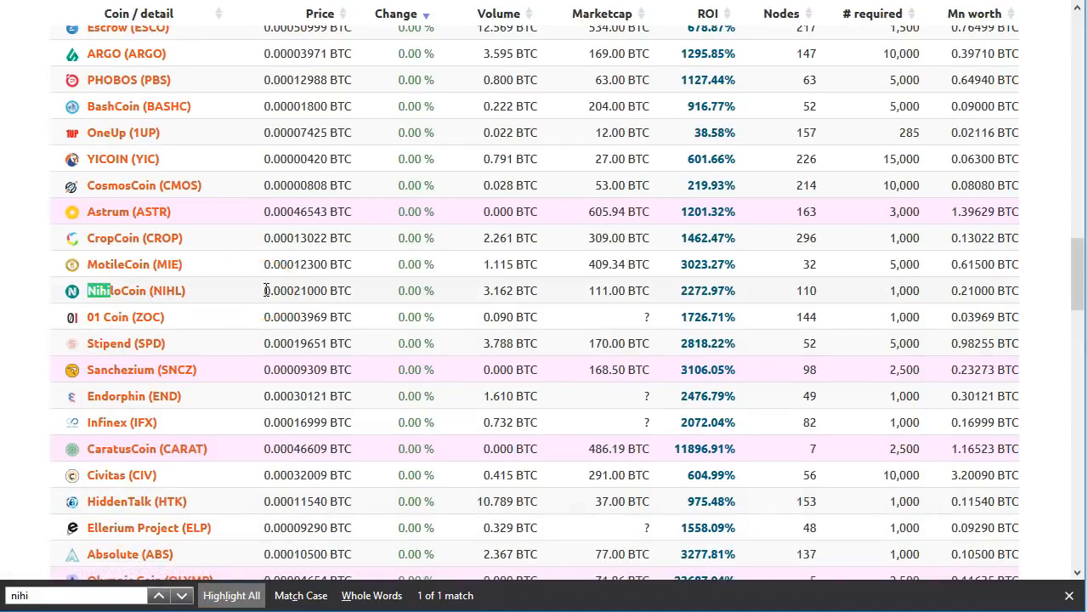
drag(264, 295, 308, 293)
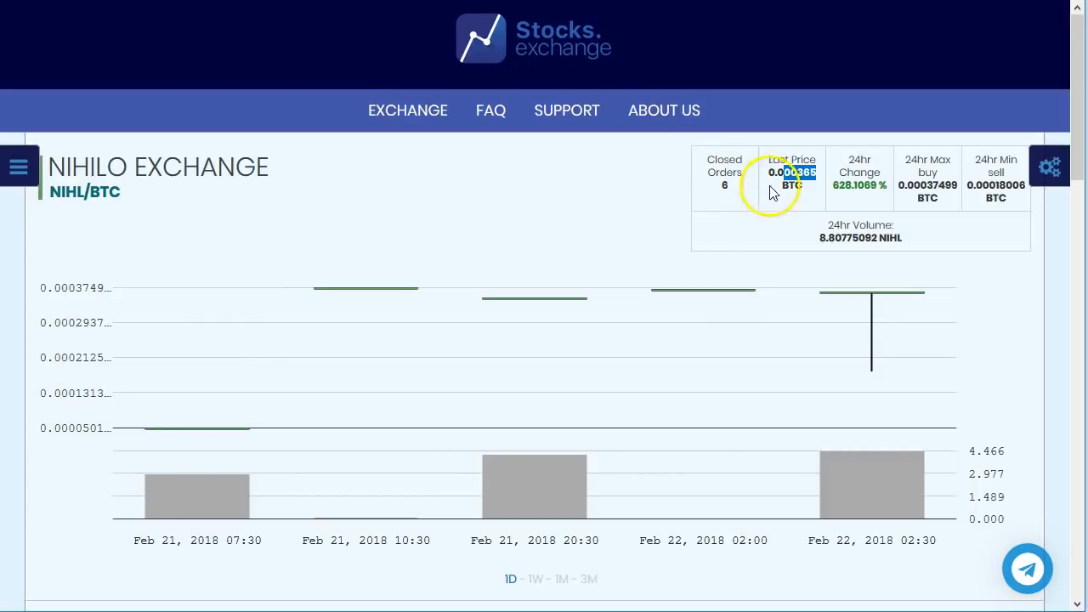
Step: Select the 0.000365 last price and scan the sell and buy order tables
click(771, 174)
double_click(771, 174)
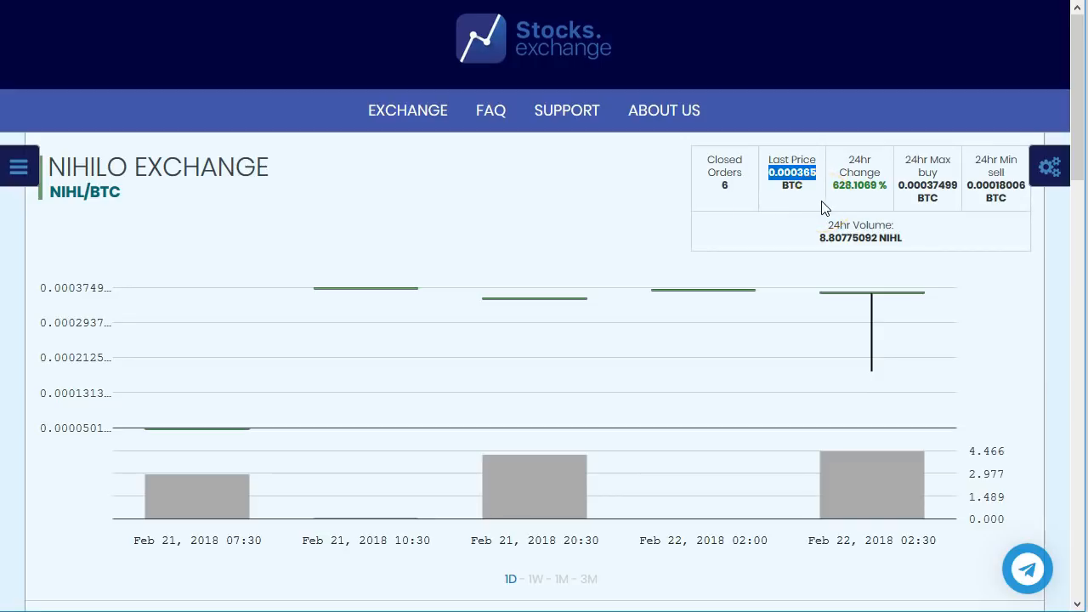
scroll(648, 209, down, 6)
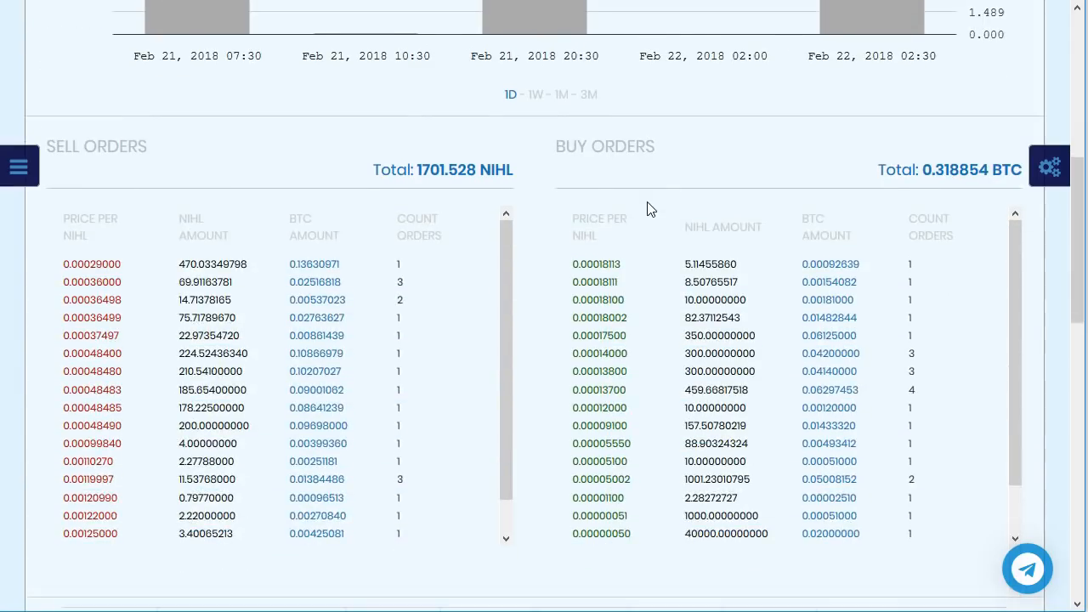
drag(260, 162, 116, 552)
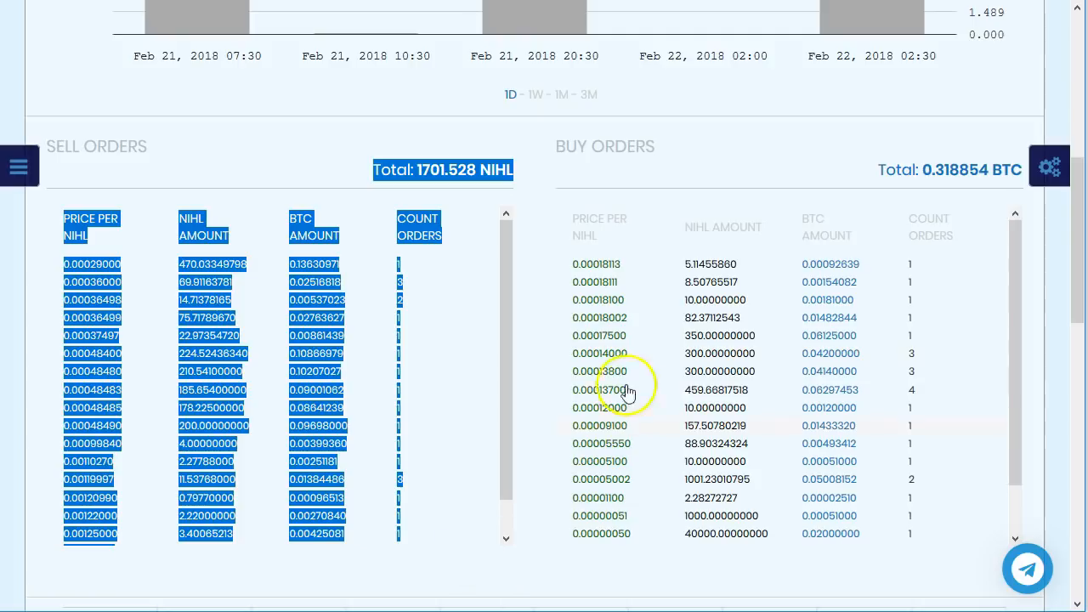
drag(574, 249, 908, 525)
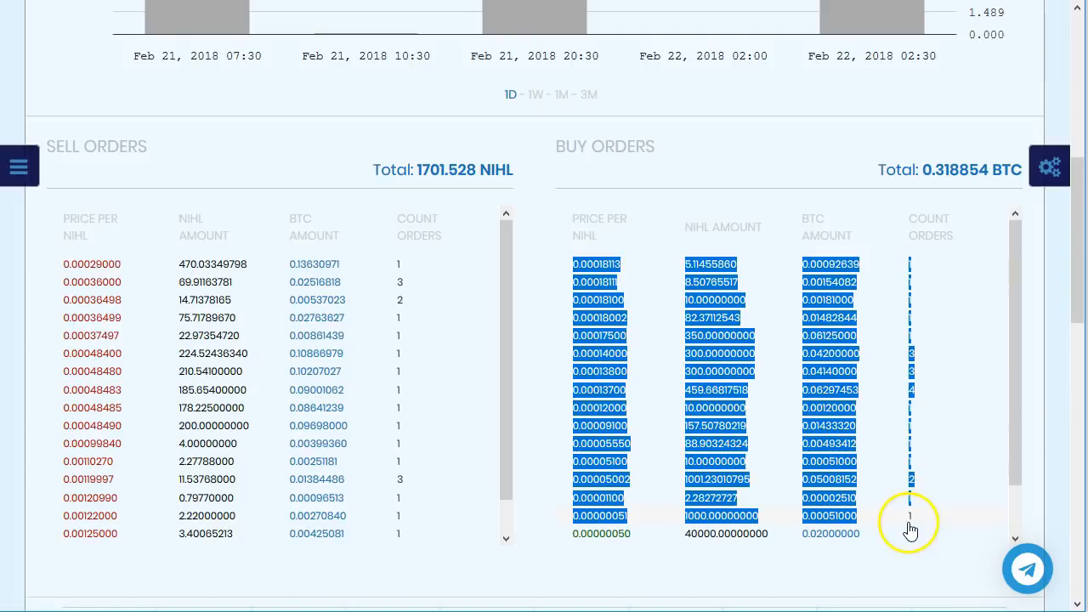
click(141, 258)
Step: Compare sell orders from 0.00029000 to 0.00048480 with the top buy orders down to 300 NIHL
drag(174, 267, 252, 277)
drag(84, 269, 124, 270)
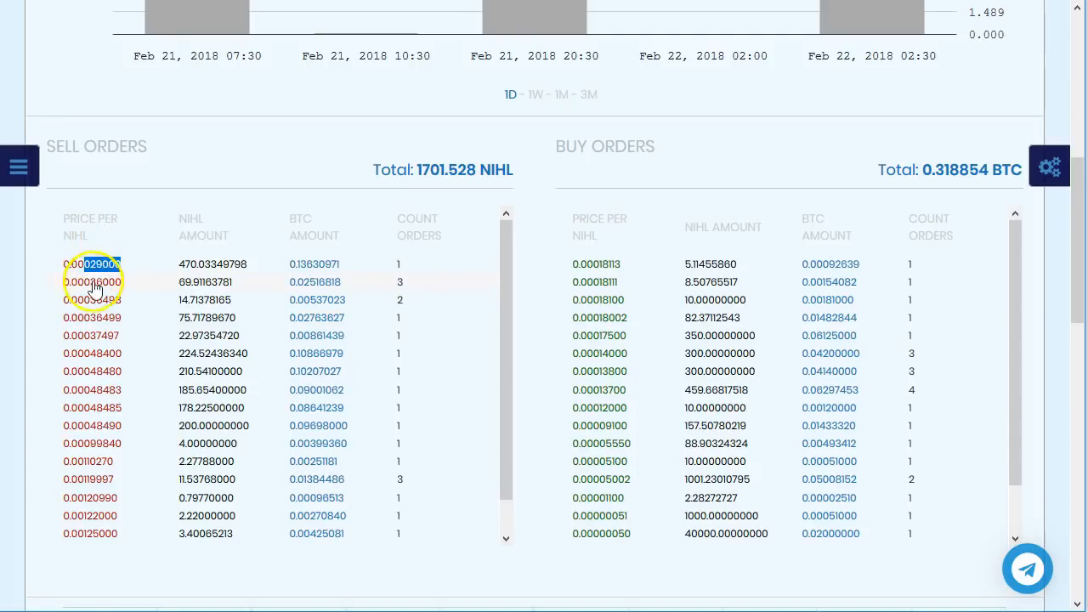
drag(178, 284, 201, 378)
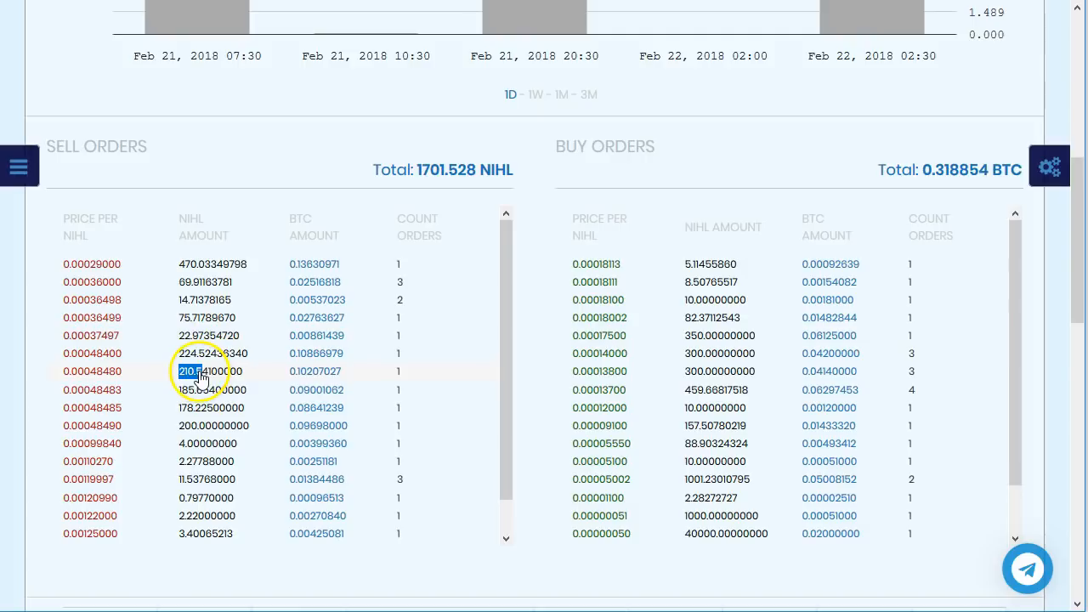
drag(64, 265, 243, 368)
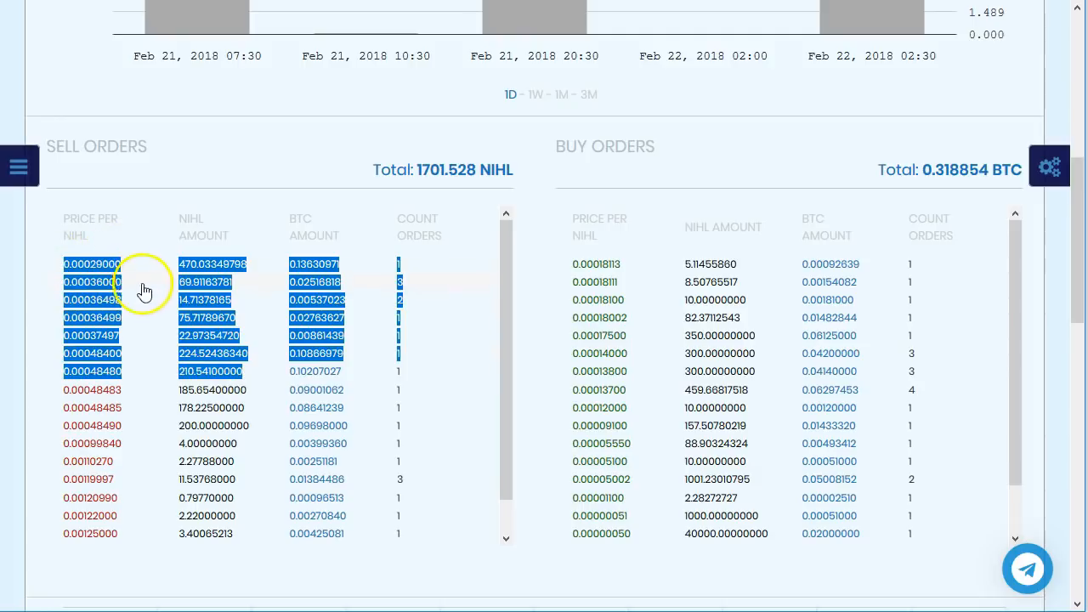
click(131, 368)
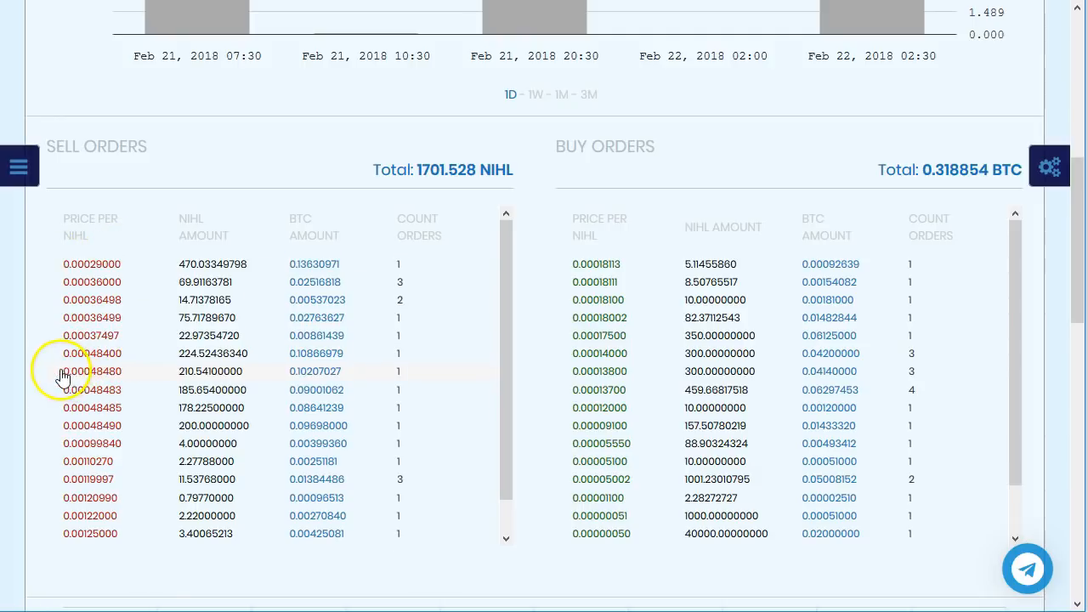
drag(58, 377, 133, 382)
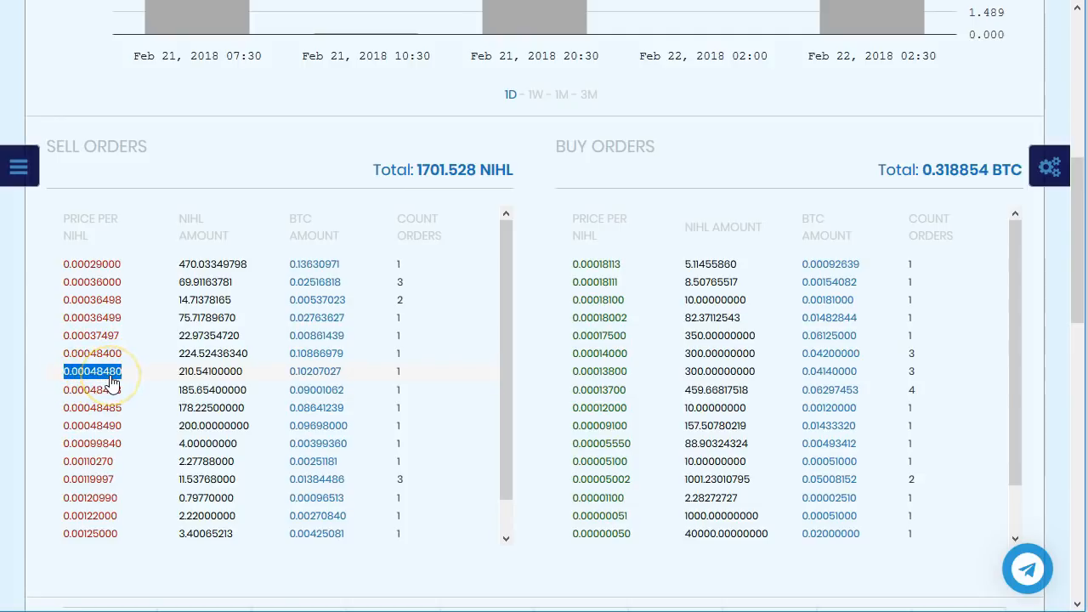
click(112, 379)
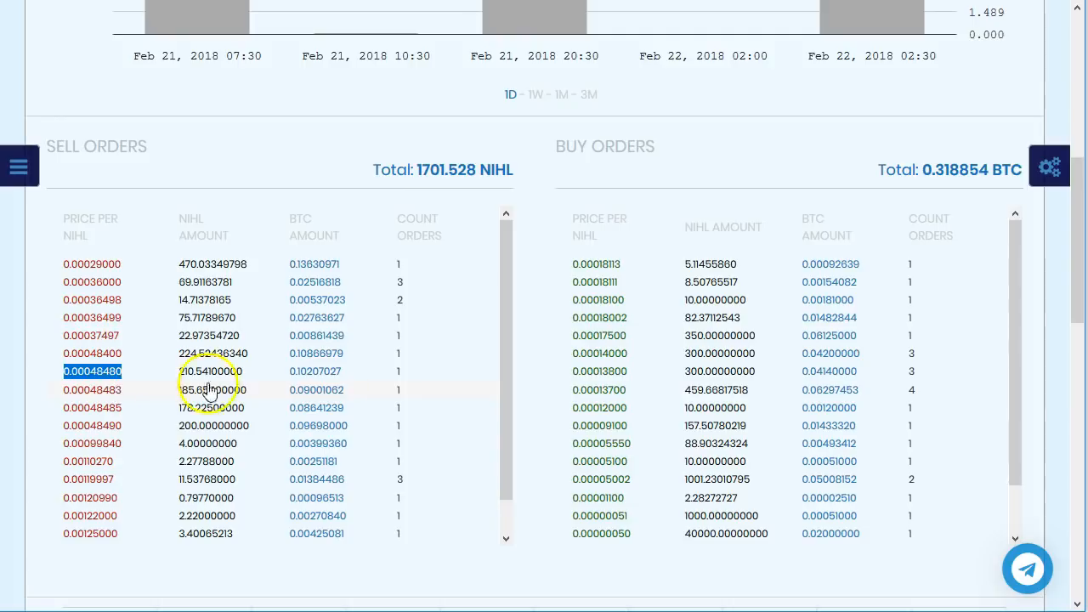
drag(569, 275, 768, 374)
click(692, 373)
Step: Inspect the Feb 22 02:30 candle, then open CryptoBridge from NihiloCoin's Buy links
scroll(757, 375, up, 5)
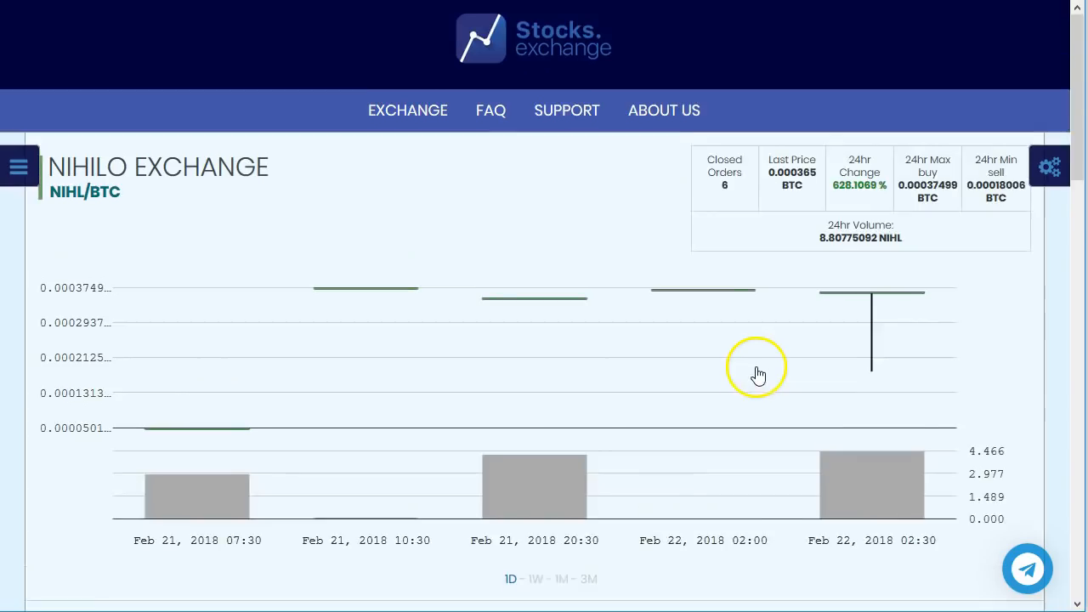
click(864, 377)
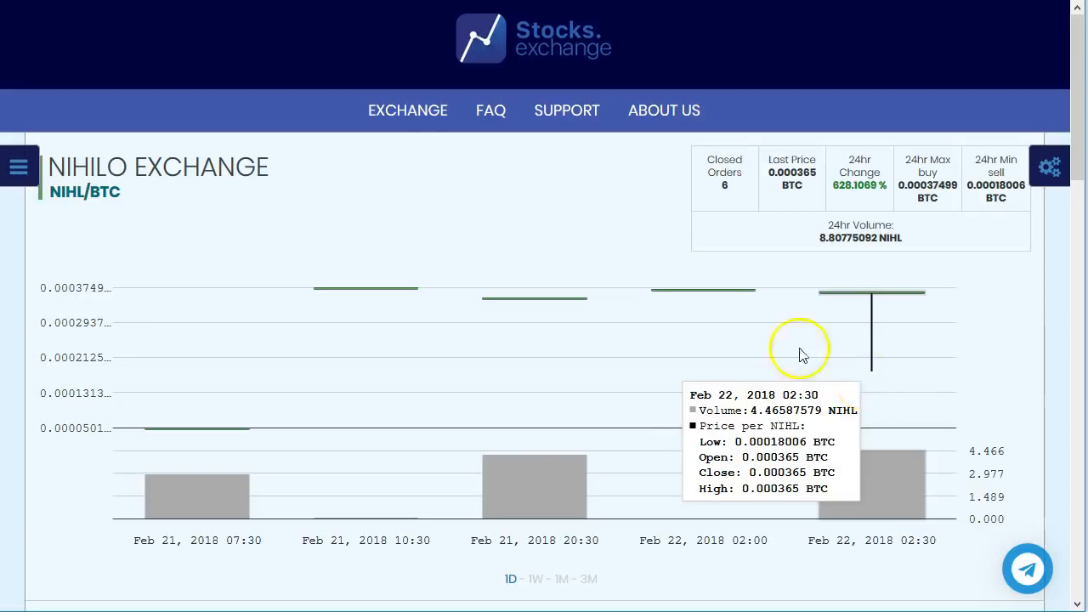
key(ctrl+Tab)
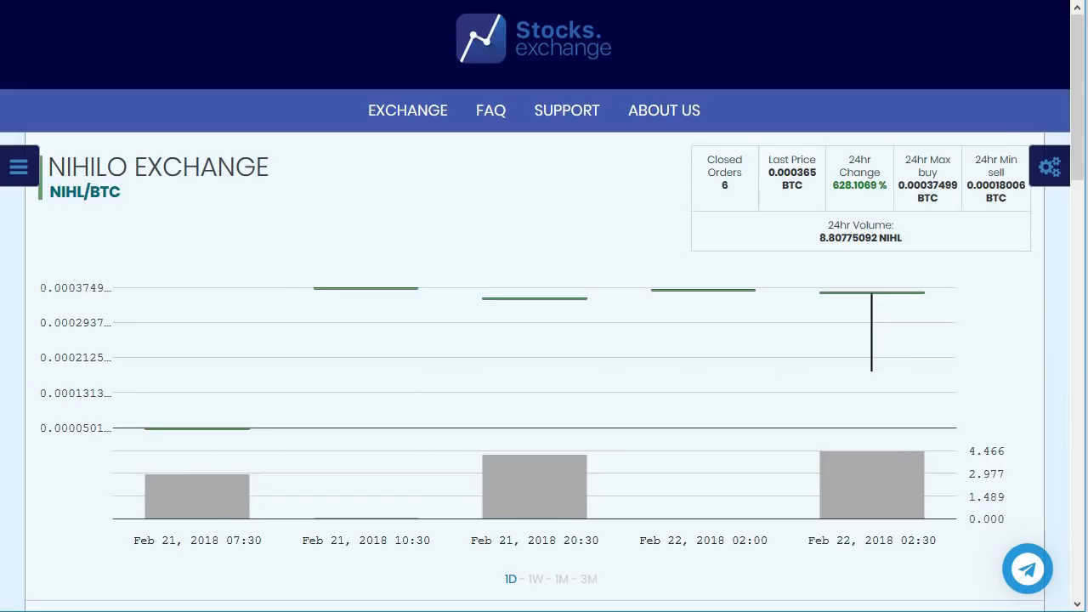
scroll(571, 304, down, 6)
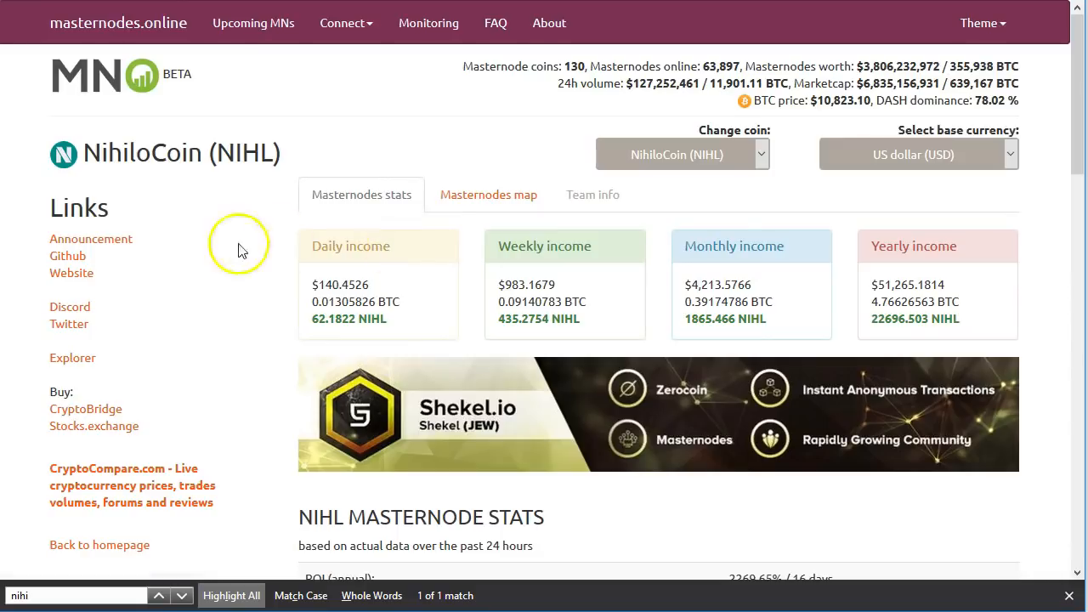
click(103, 410)
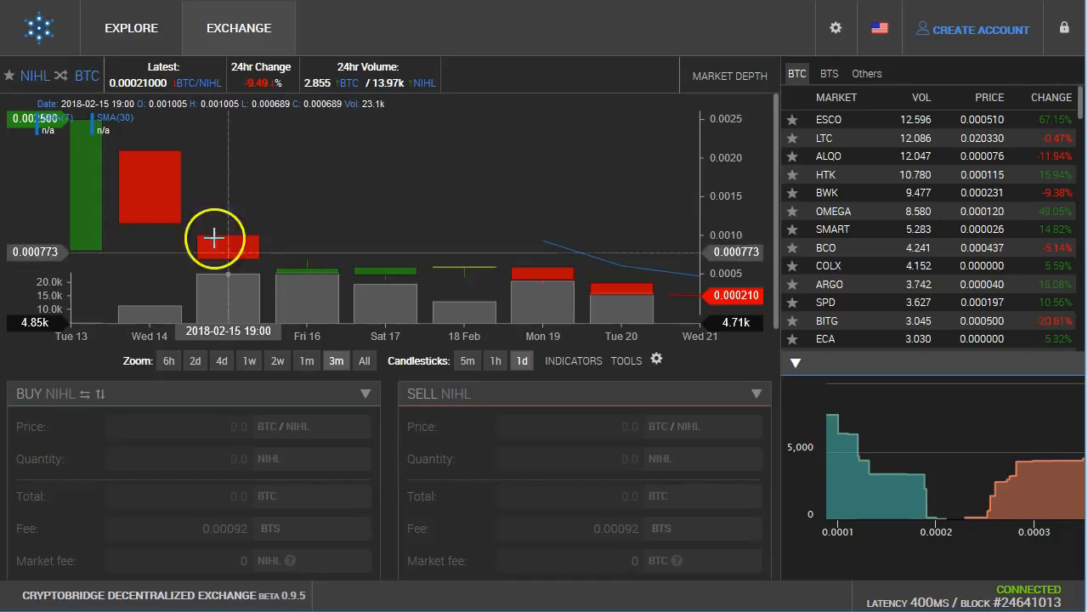
Step: Mark the 0.00021000 BTC NIHL price, then set the chart to one month with 1h candles
drag(138, 81, 167, 81)
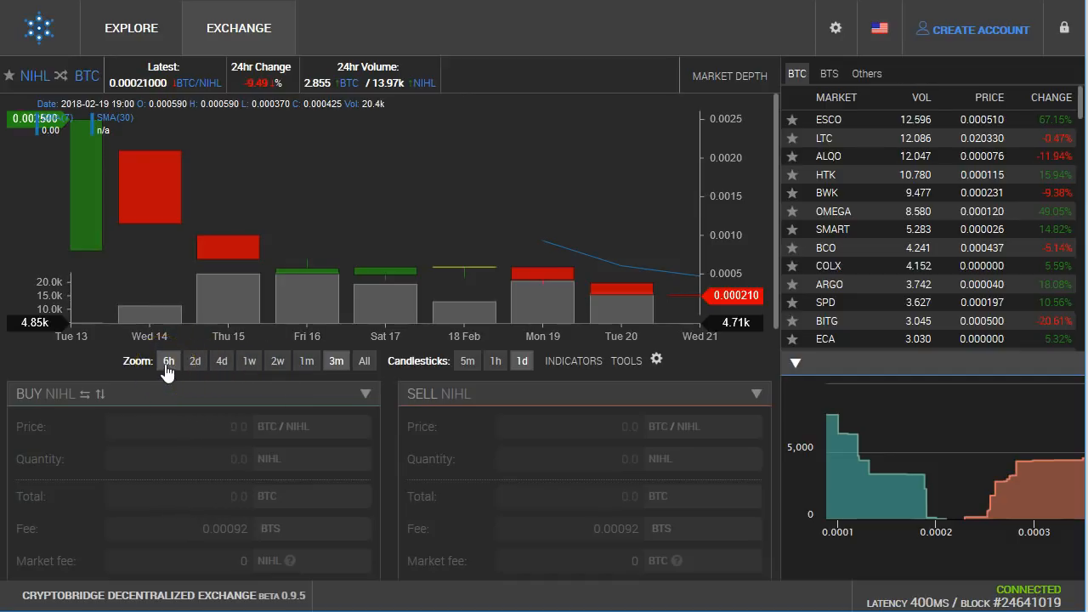
click(221, 361)
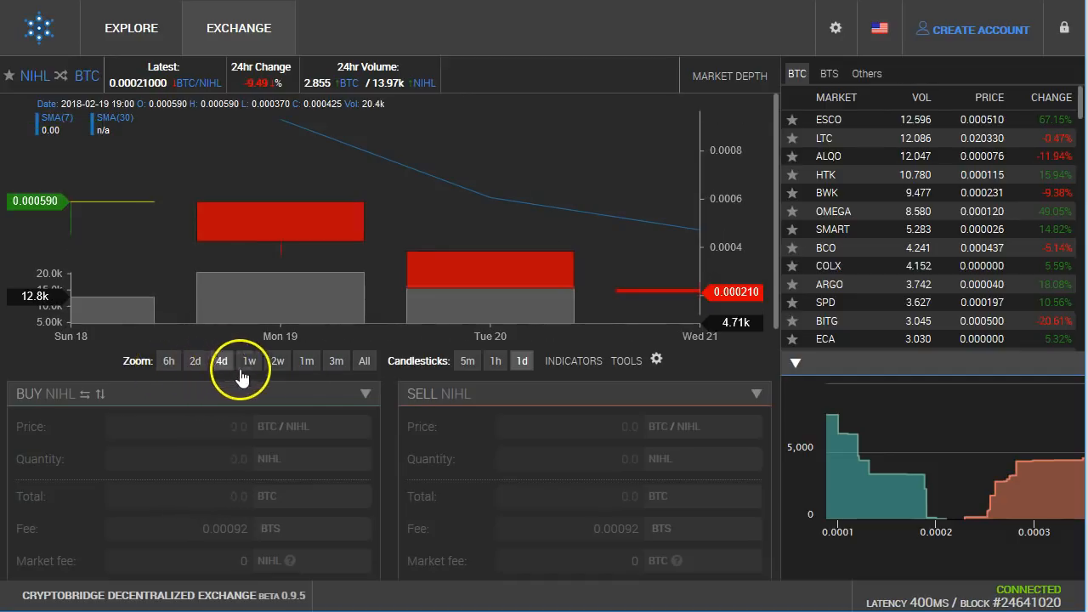
click(249, 372)
click(275, 367)
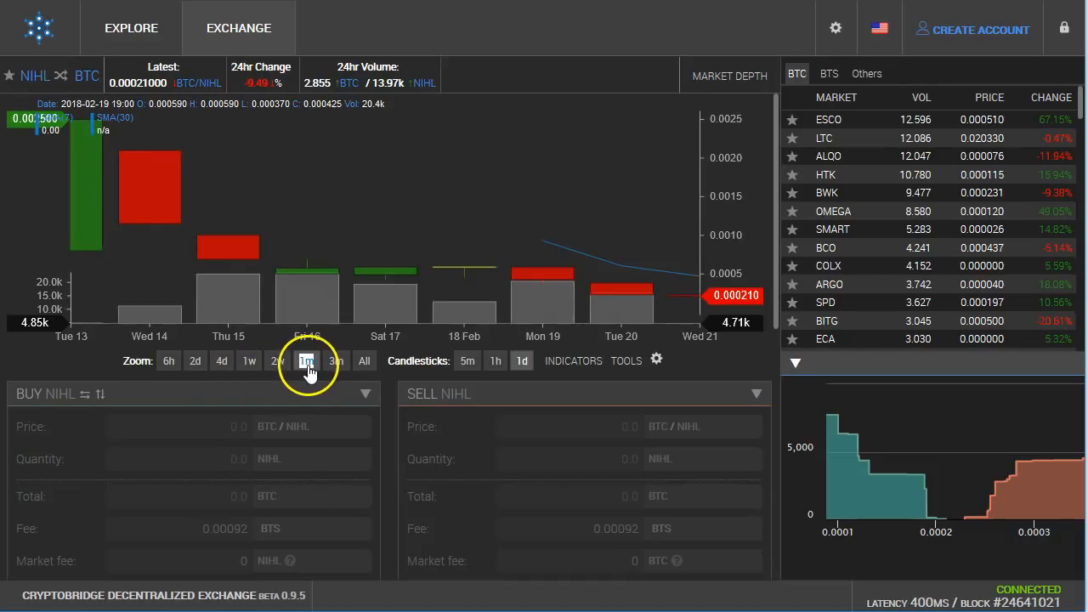
double_click(306, 362)
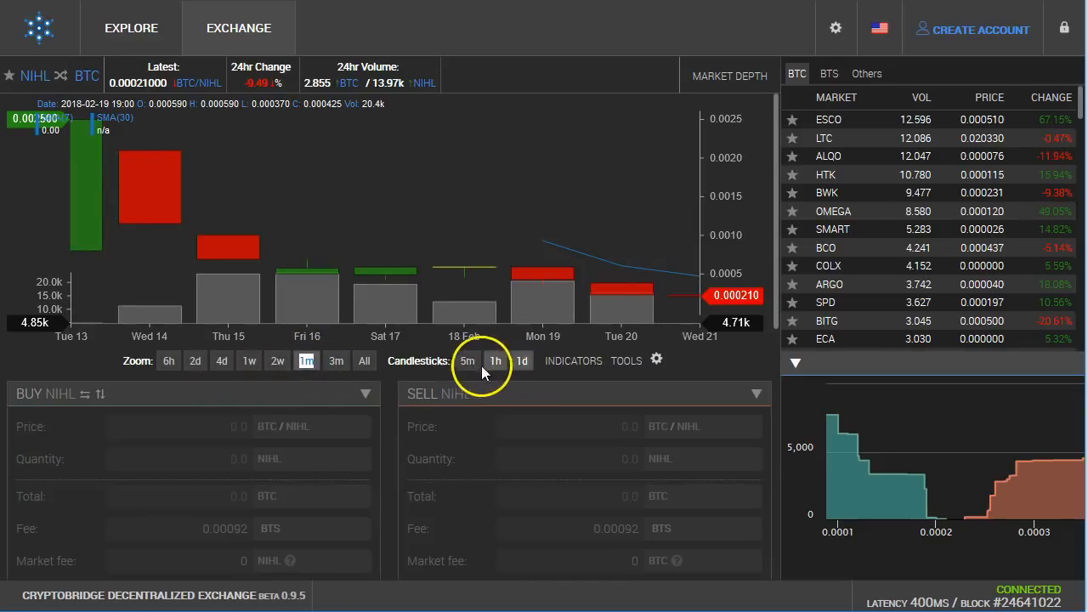
click(496, 366)
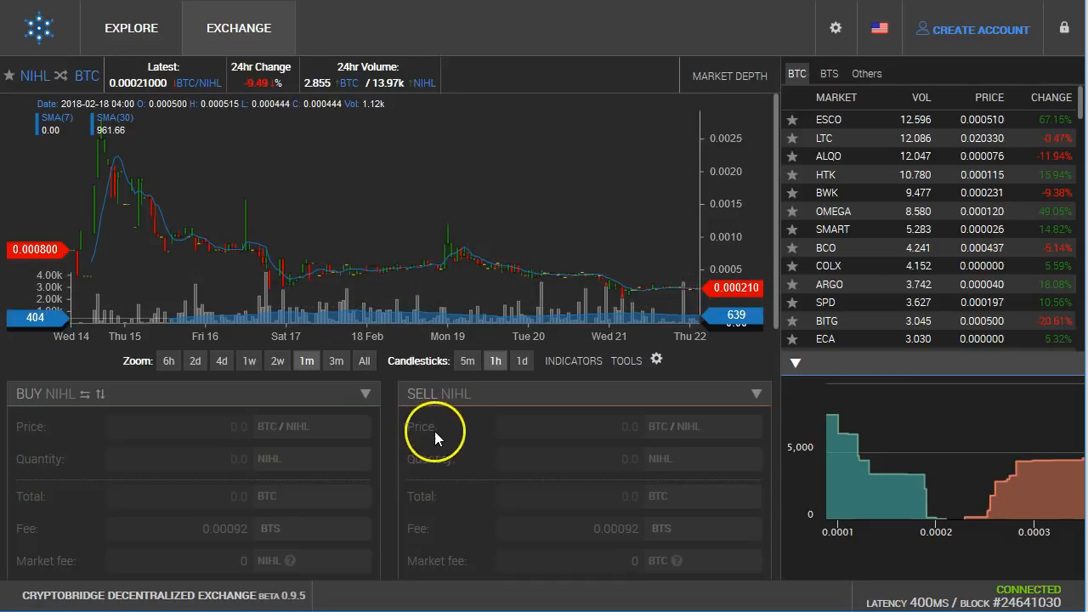
Step: Scroll down to the NIHL order books and highlight the sell order rows and total NIHL offered
scroll(388, 434, down, 4)
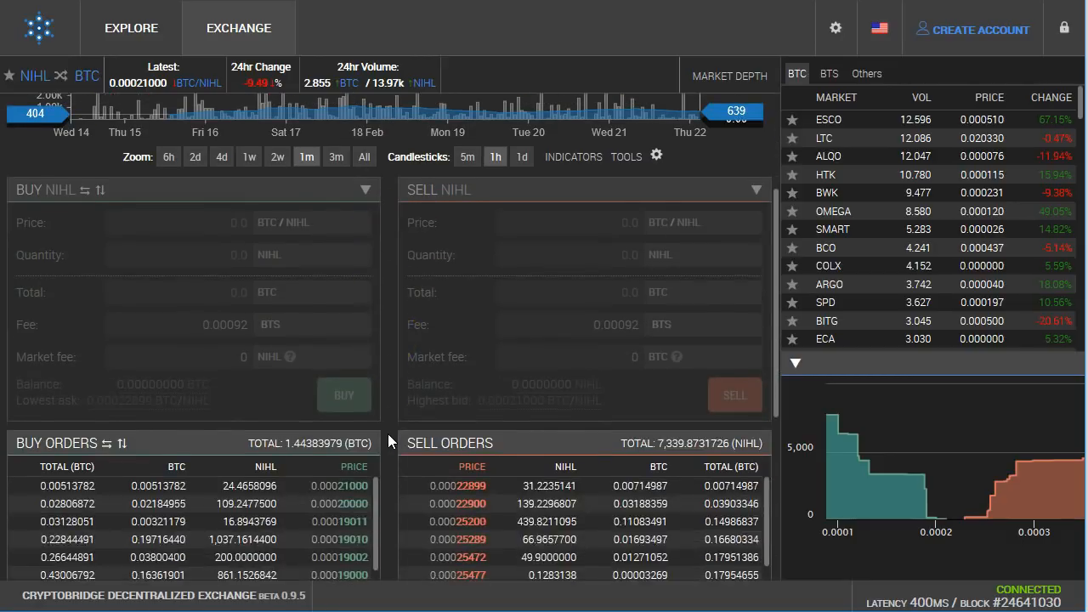
scroll(387, 433, down, 1)
click(453, 399)
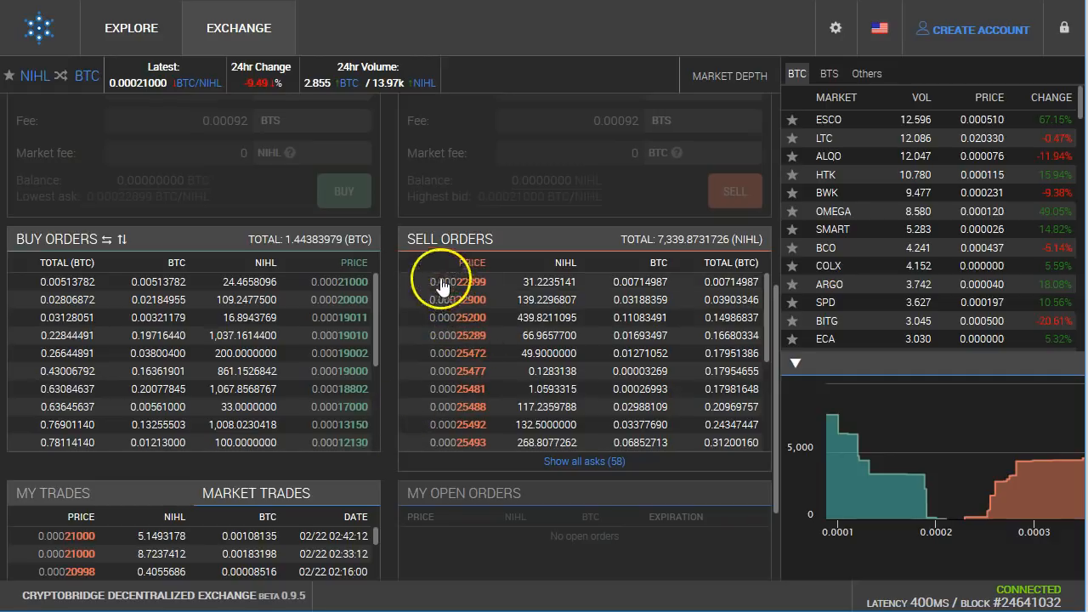
drag(493, 269, 745, 443)
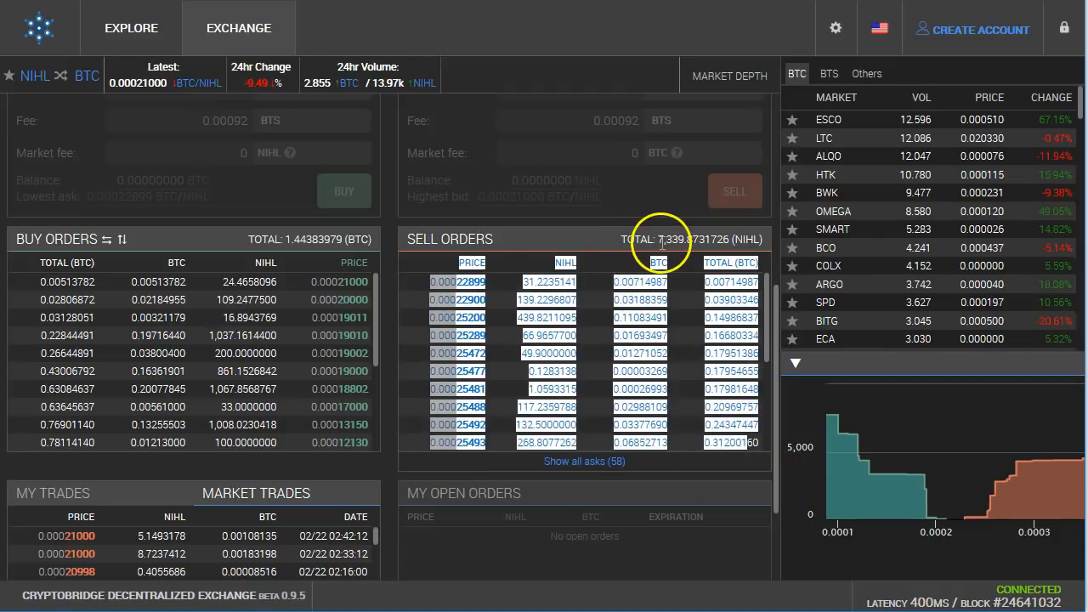
drag(659, 241, 715, 239)
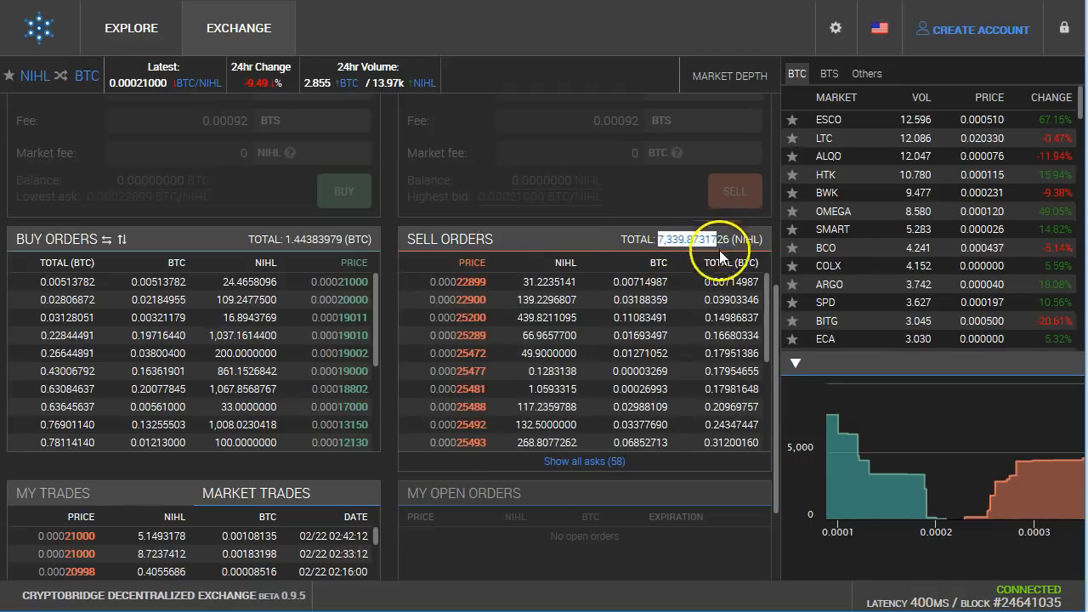
click(622, 354)
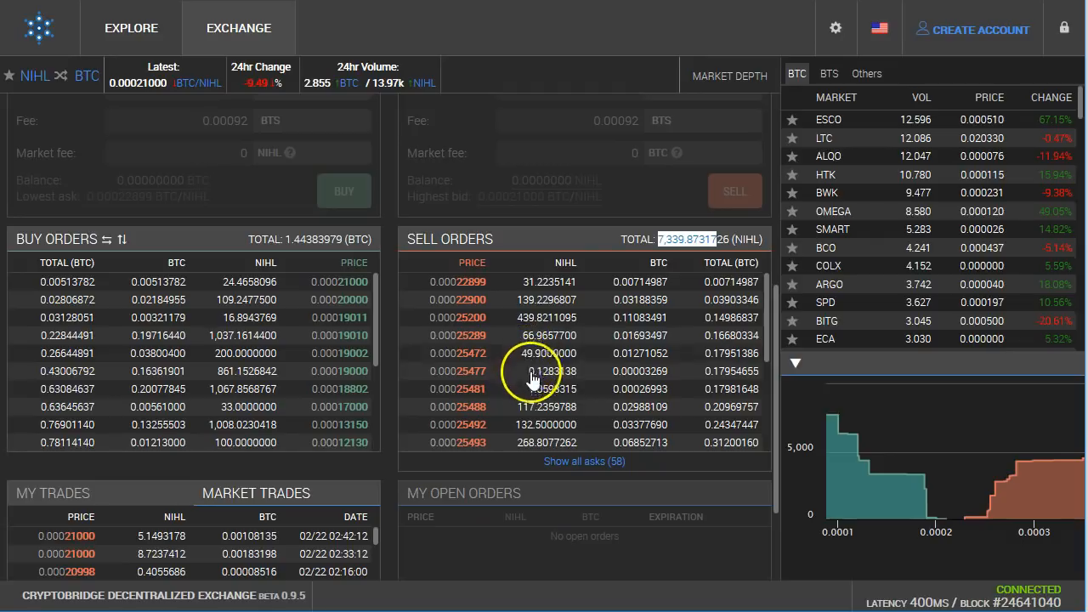
Step: Highlight individual sell order prices and BTC amounts, then load the 0.00025488 sell order into the buy form
drag(487, 443, 430, 450)
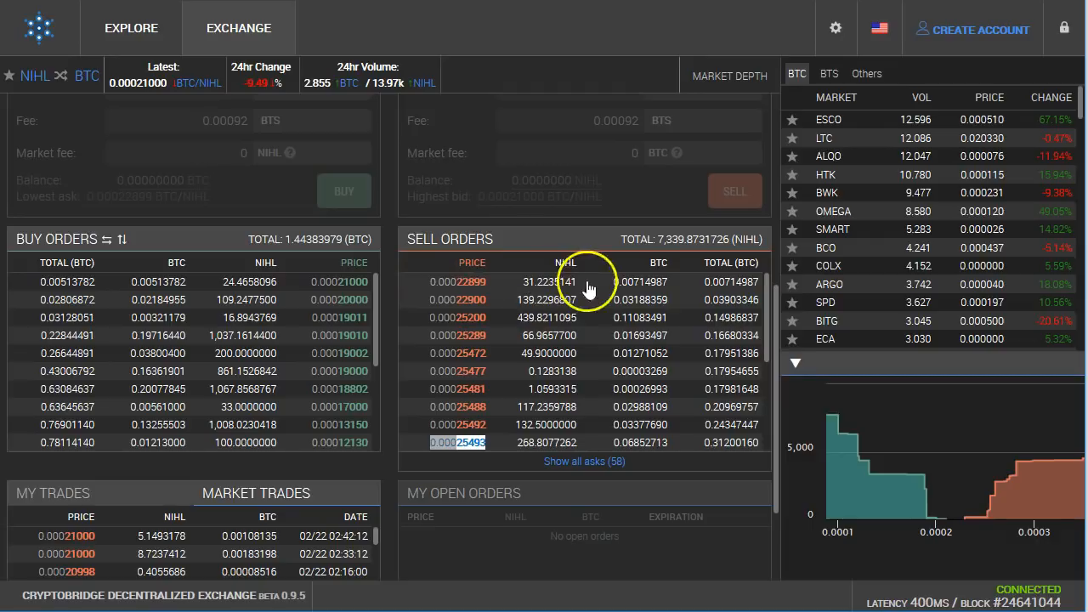
drag(614, 286, 759, 284)
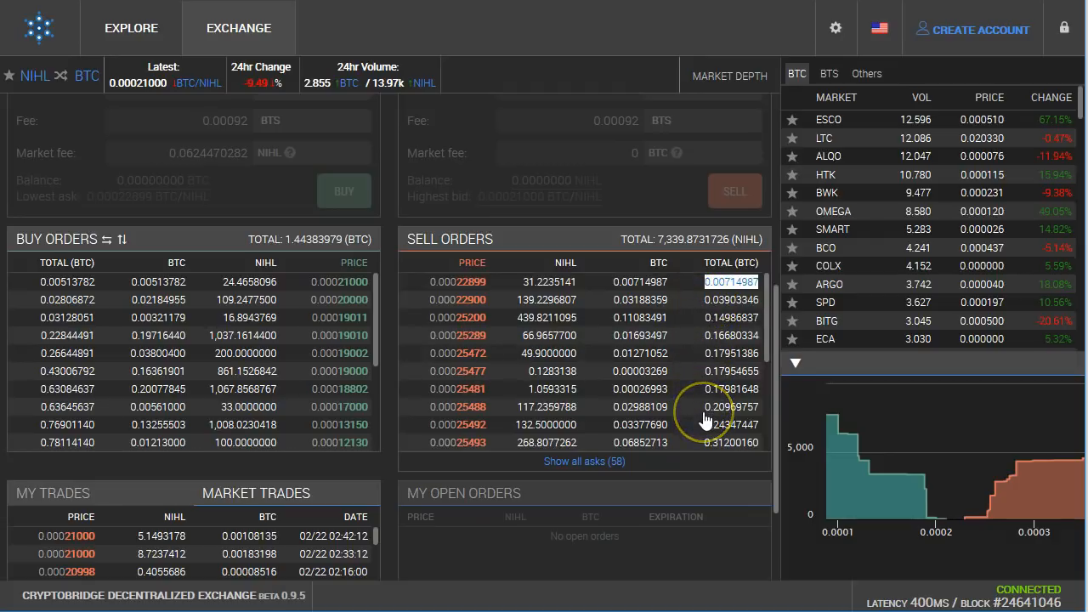
drag(614, 282, 665, 289)
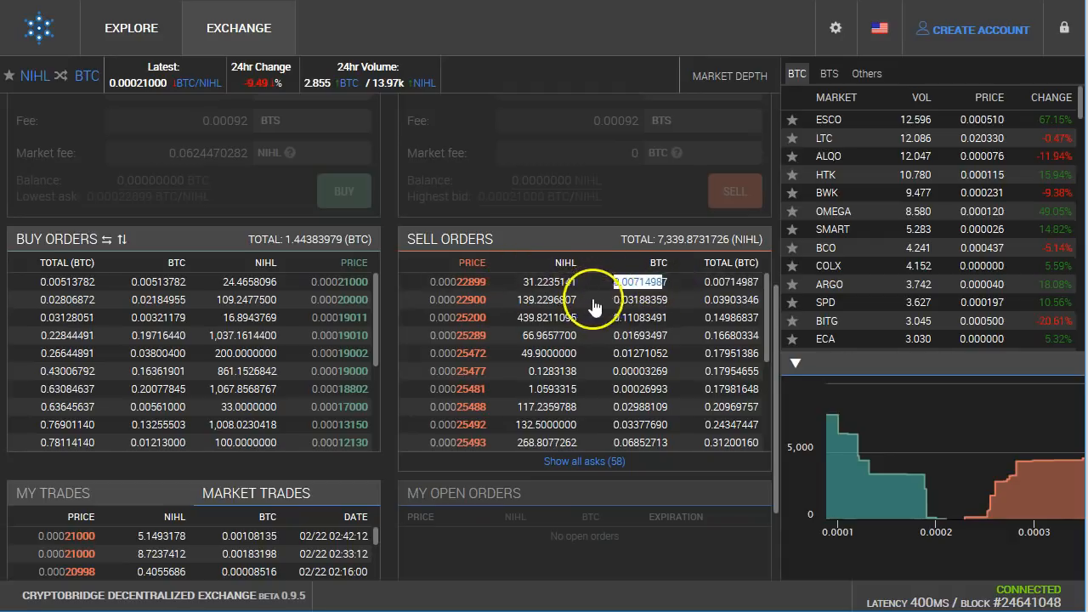
double_click(639, 299)
drag(656, 317, 505, 325)
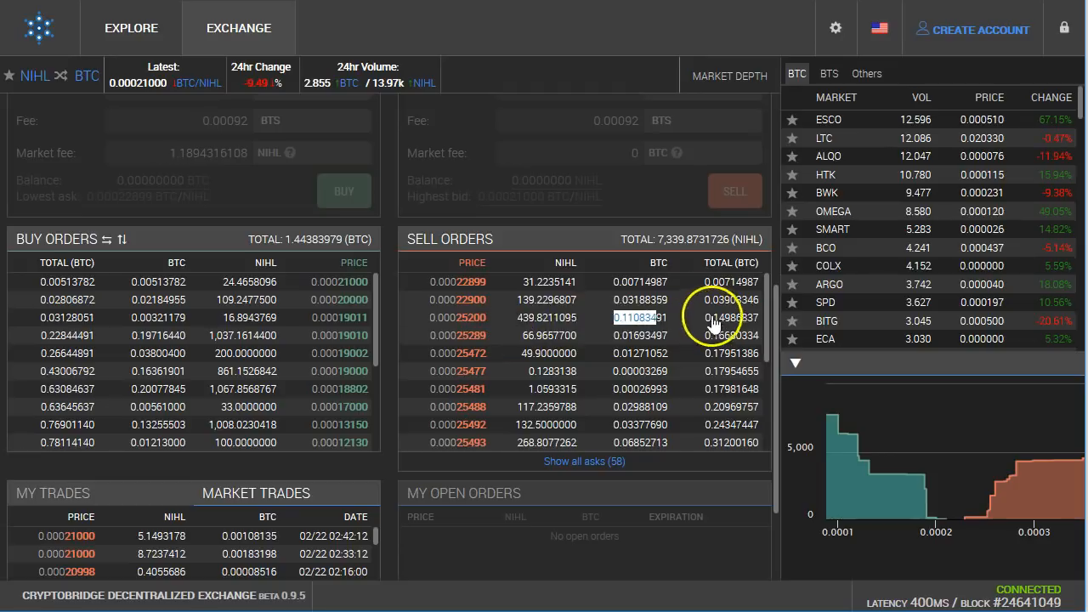
drag(712, 282, 758, 393)
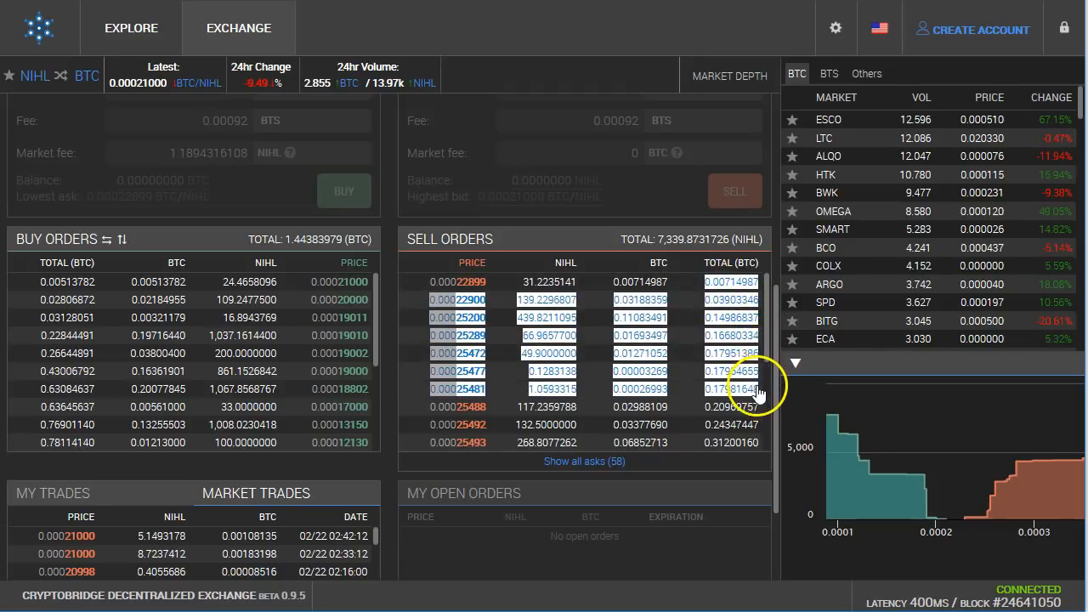
click(595, 408)
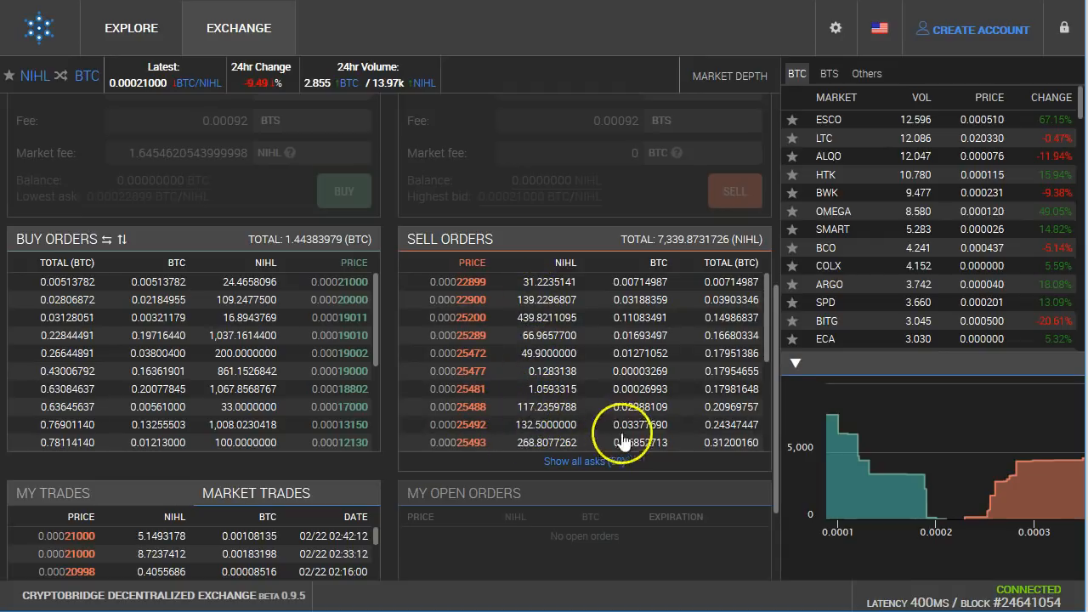
Step: Highlight the 0.28011801 cumulative sell total, then go to the account creation welcome screen
drag(695, 448, 721, 429)
click(720, 429)
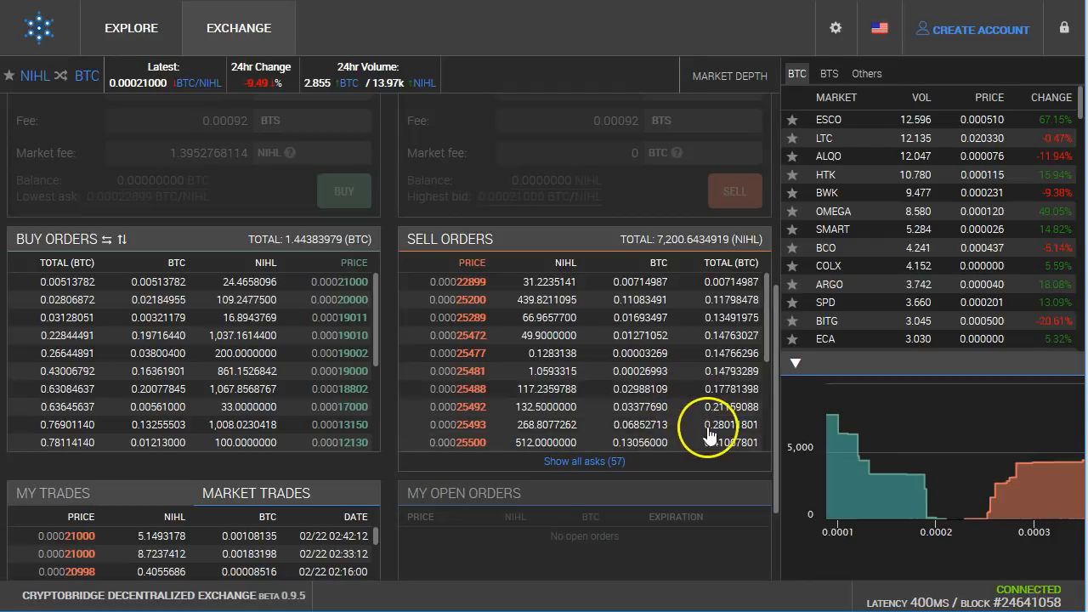
drag(703, 434, 744, 427)
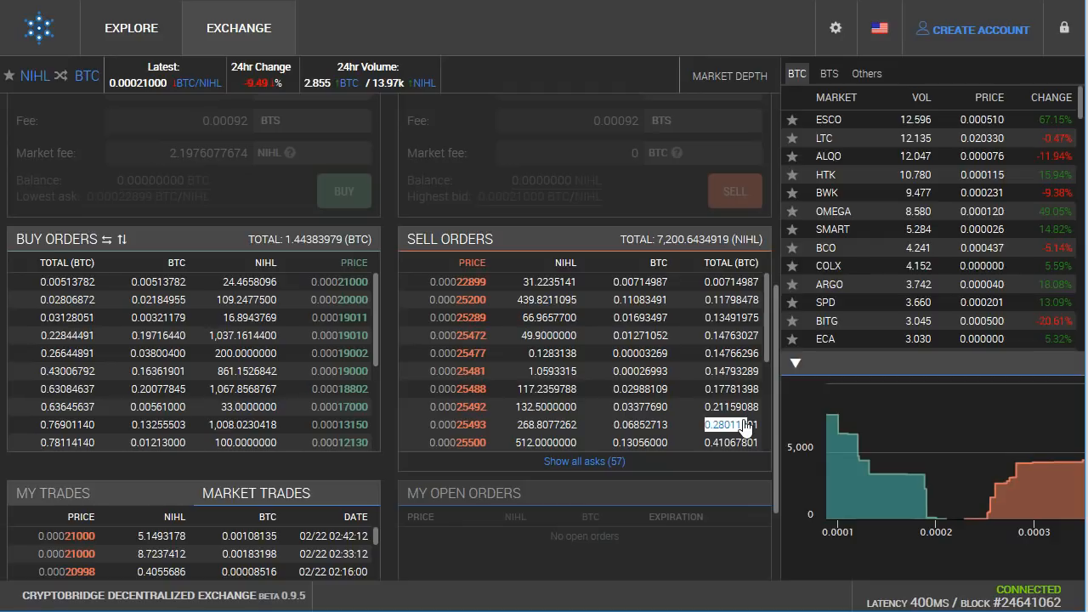
click(734, 409)
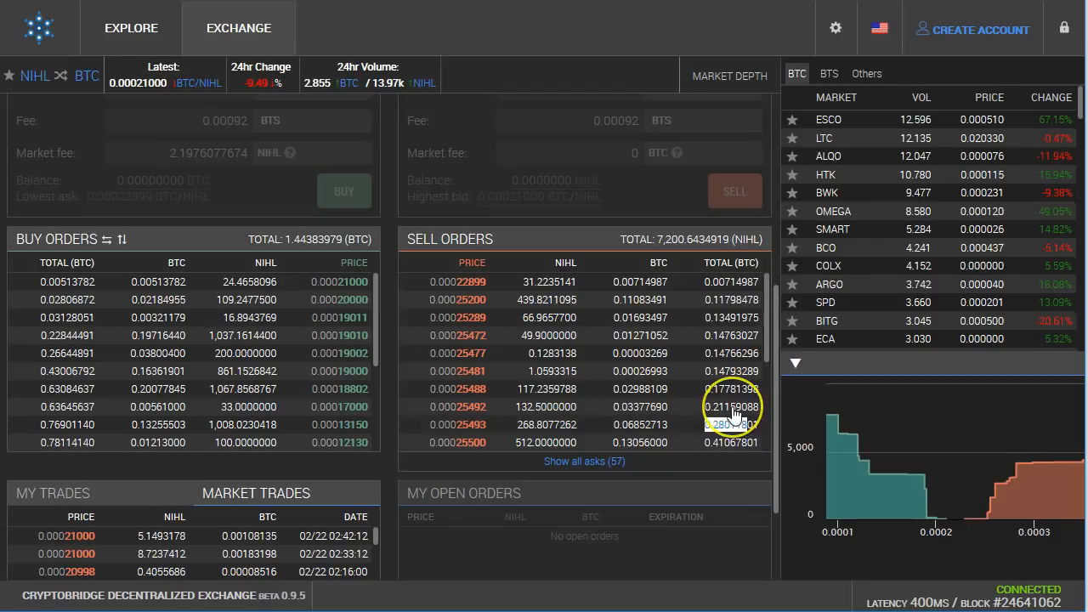
click(976, 31)
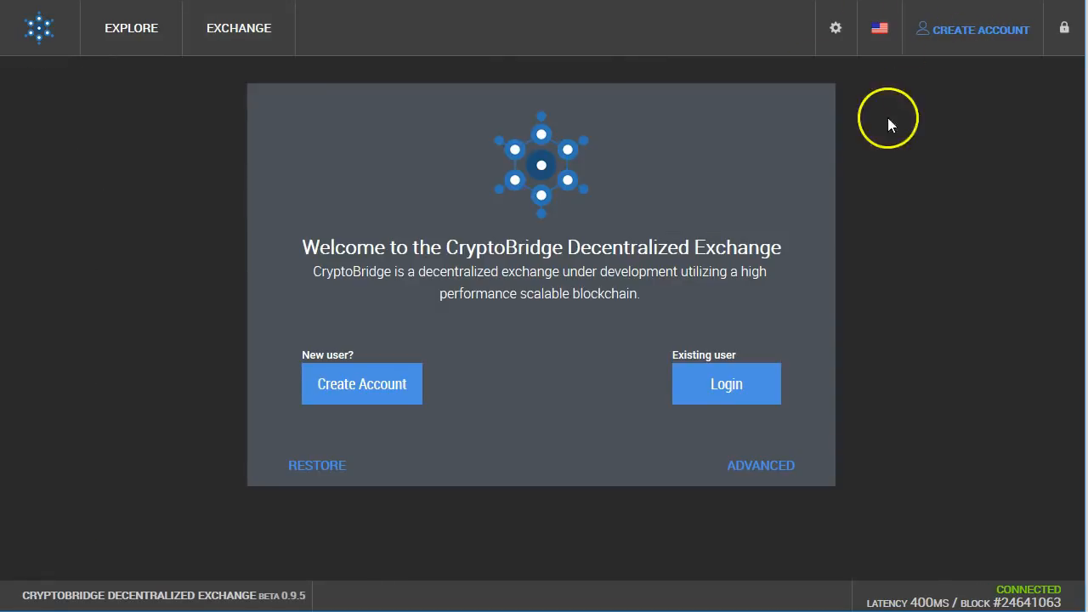
Step: Enter a new account name and paste the copied generated password into the confirmation field
click(358, 382)
click(400, 384)
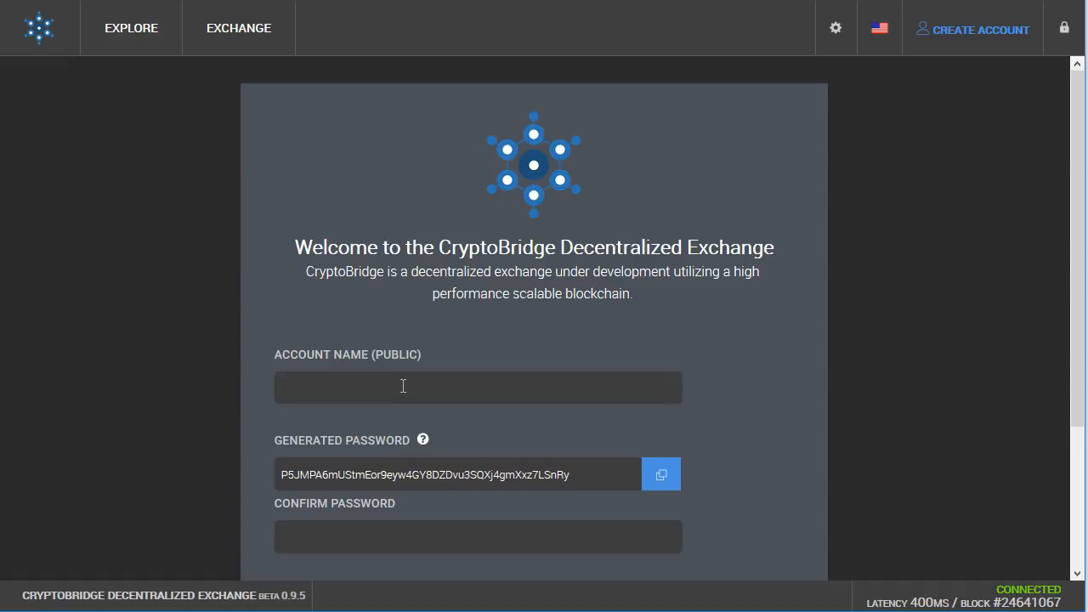
text(trash)
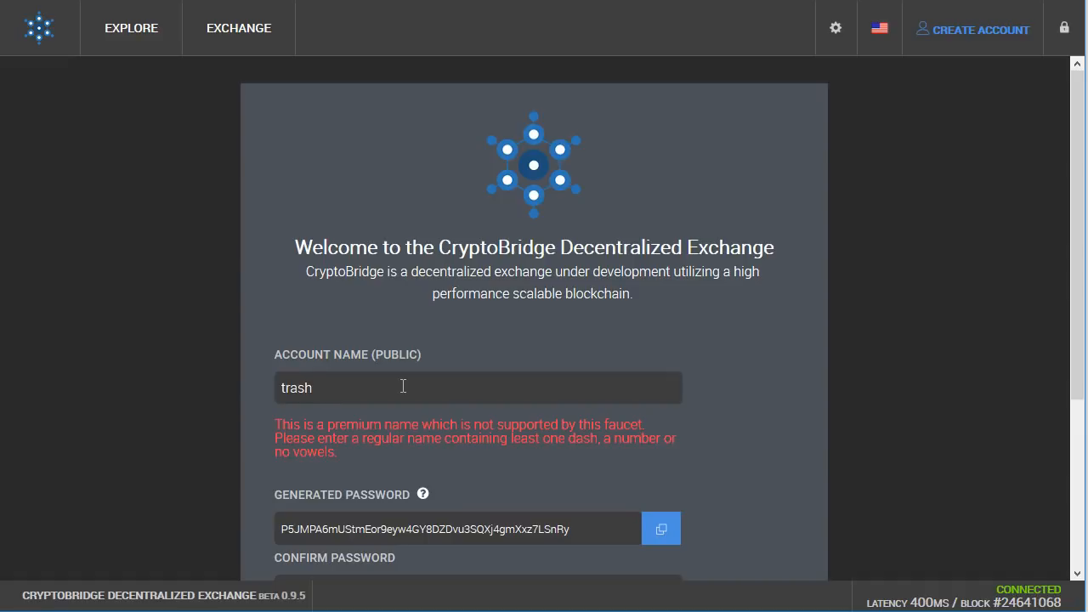
text(ies-slkejrfw)
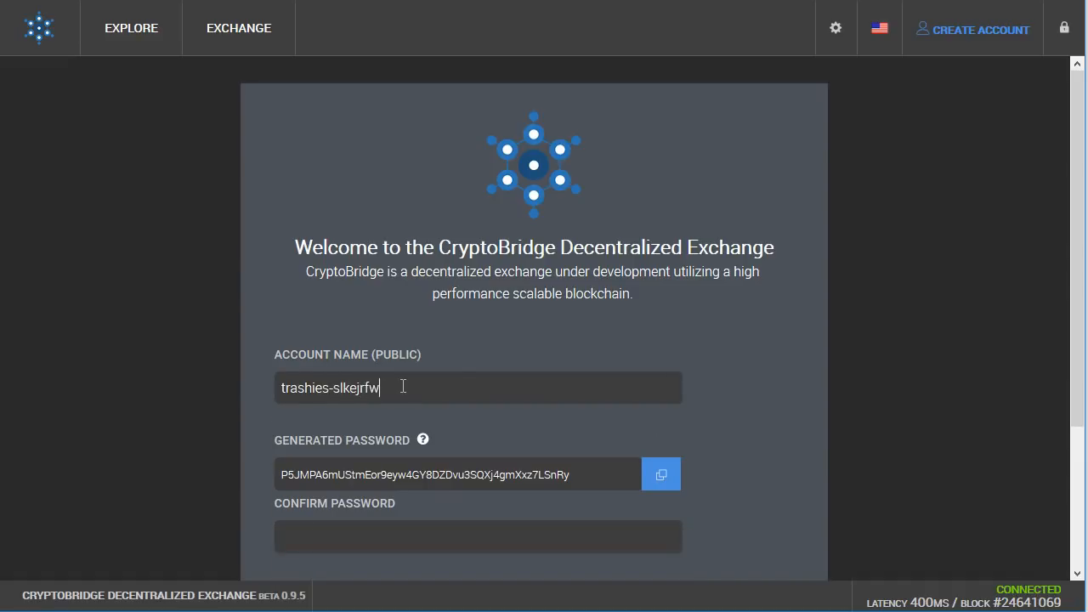
click(660, 476)
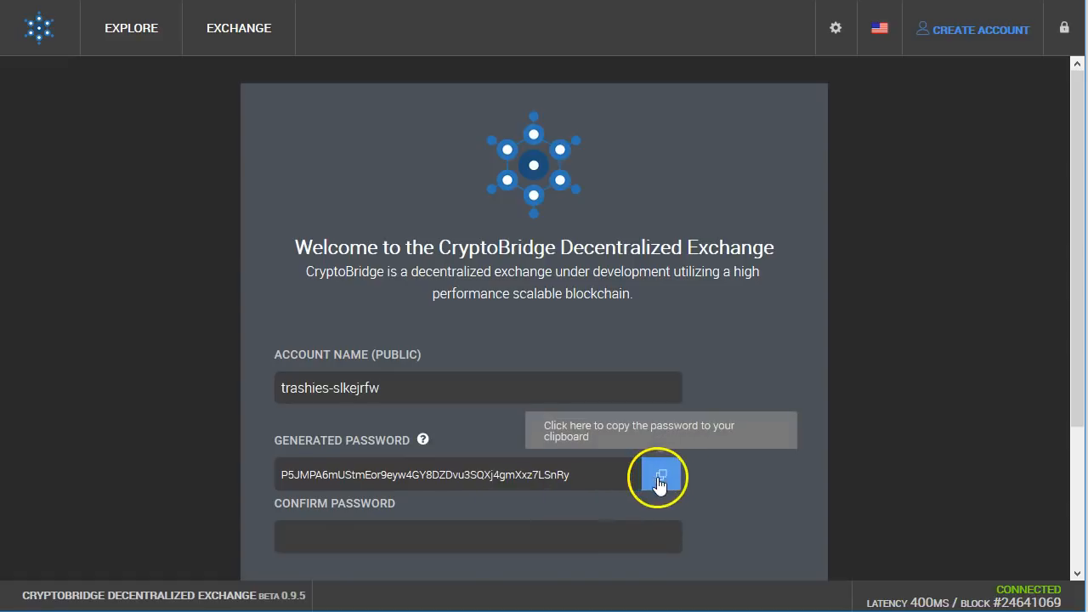
right_click(493, 543)
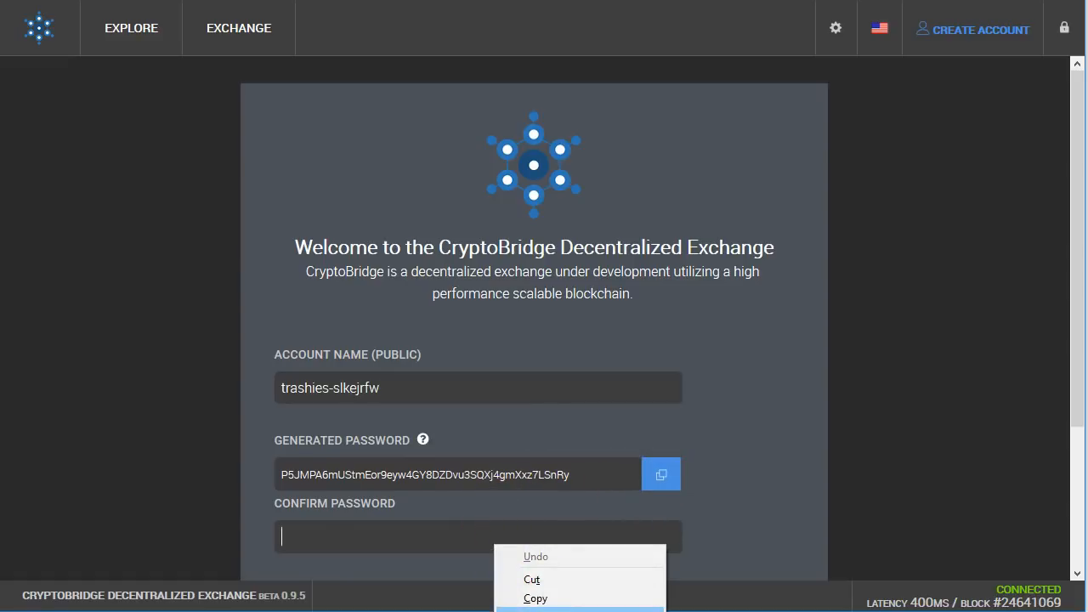
click(527, 609)
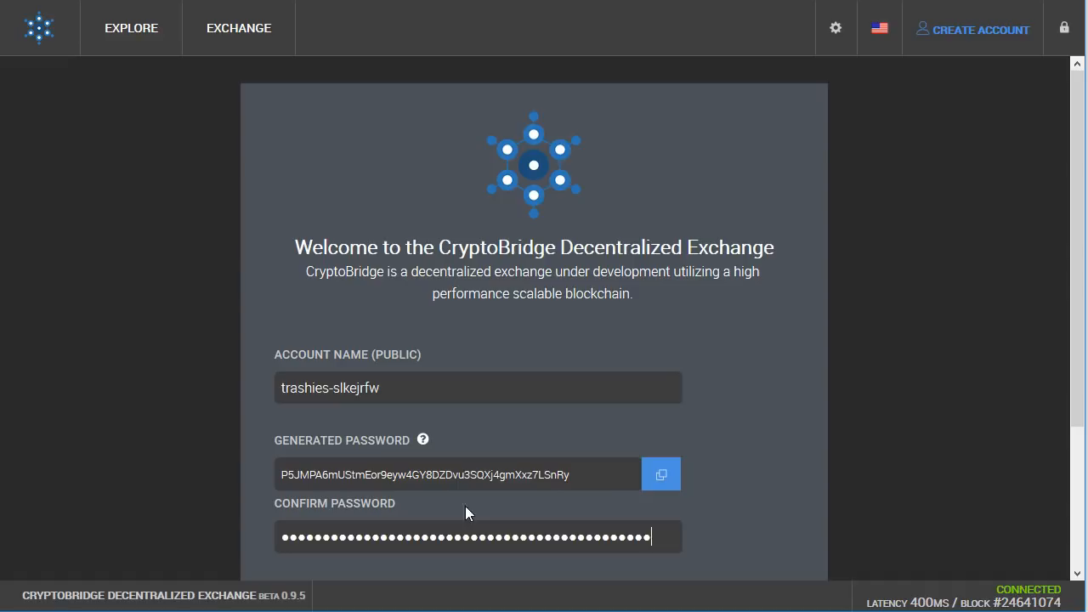
Step: Acknowledge the remaining password warning and submit the new account
scroll(377, 473, down, 2)
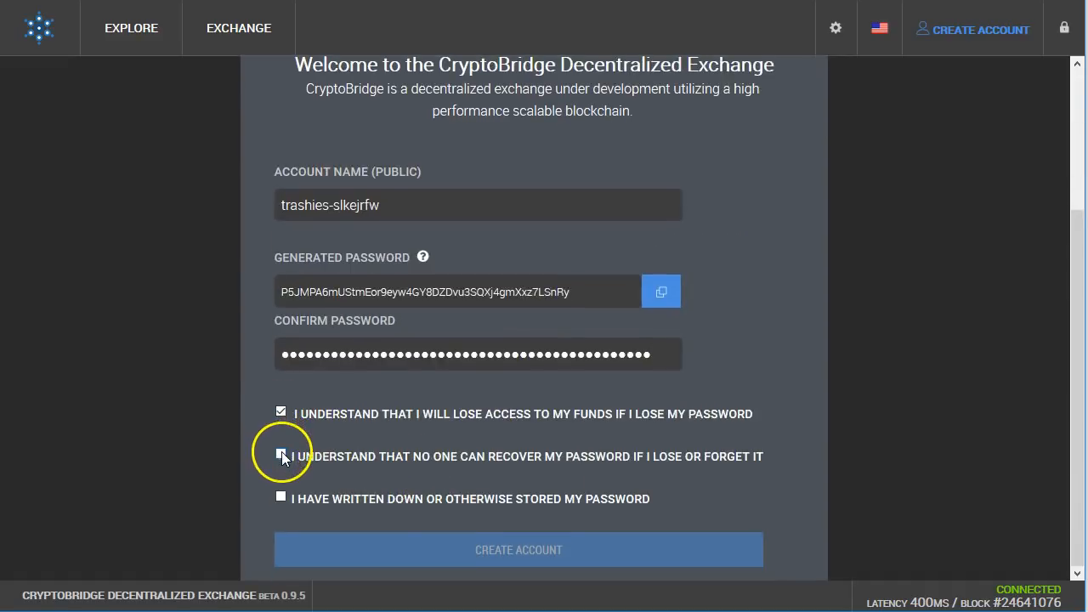
click(281, 496)
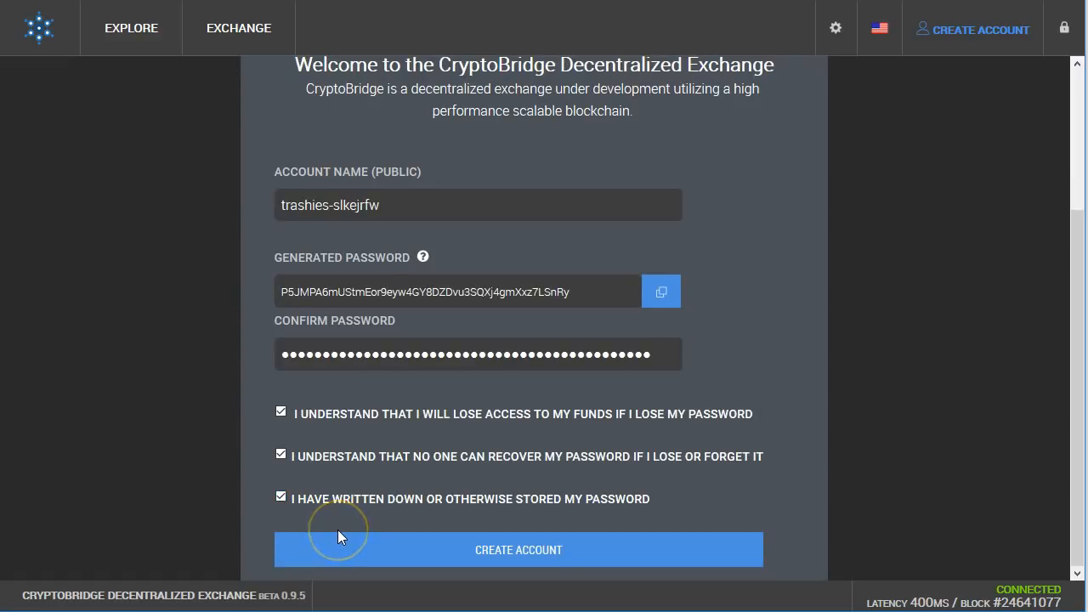
click(553, 558)
Step: Decline the browser's save-login prompt, reveal the backup password and continue to the dashboard
click(450, 135)
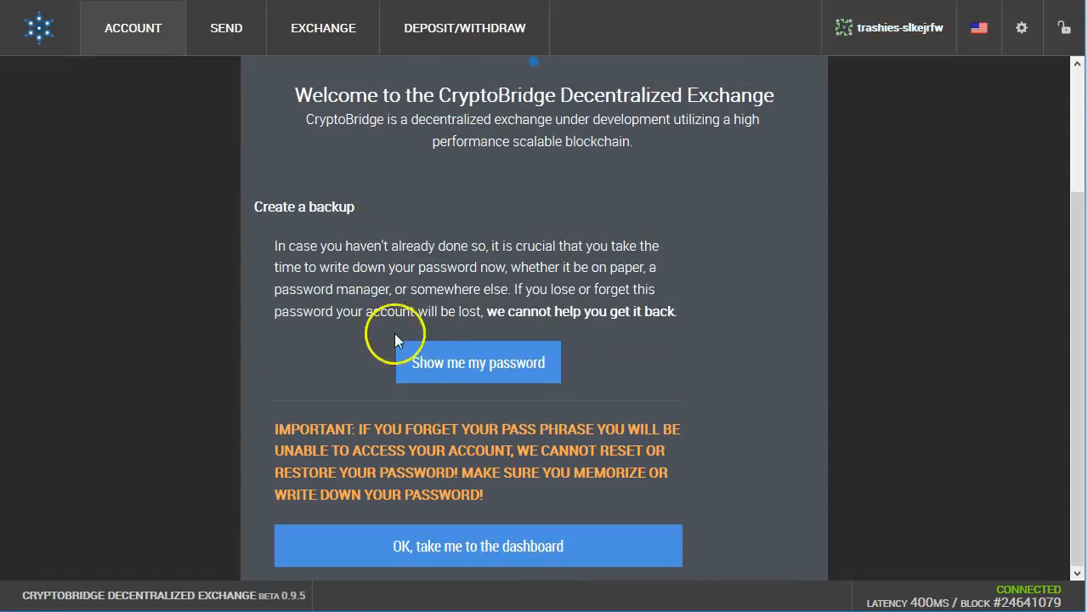
click(460, 379)
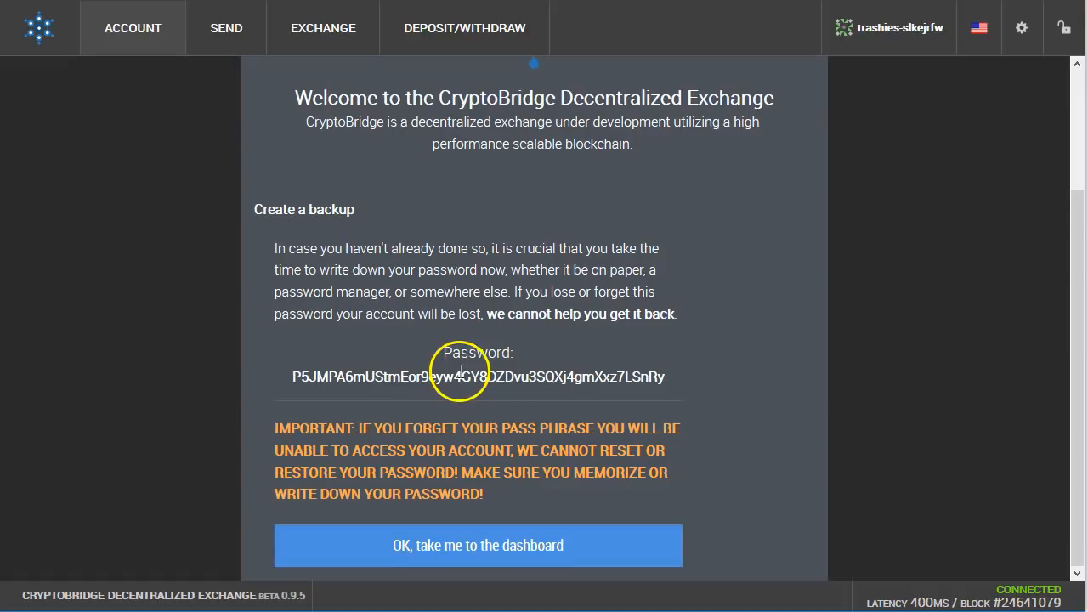
click(407, 546)
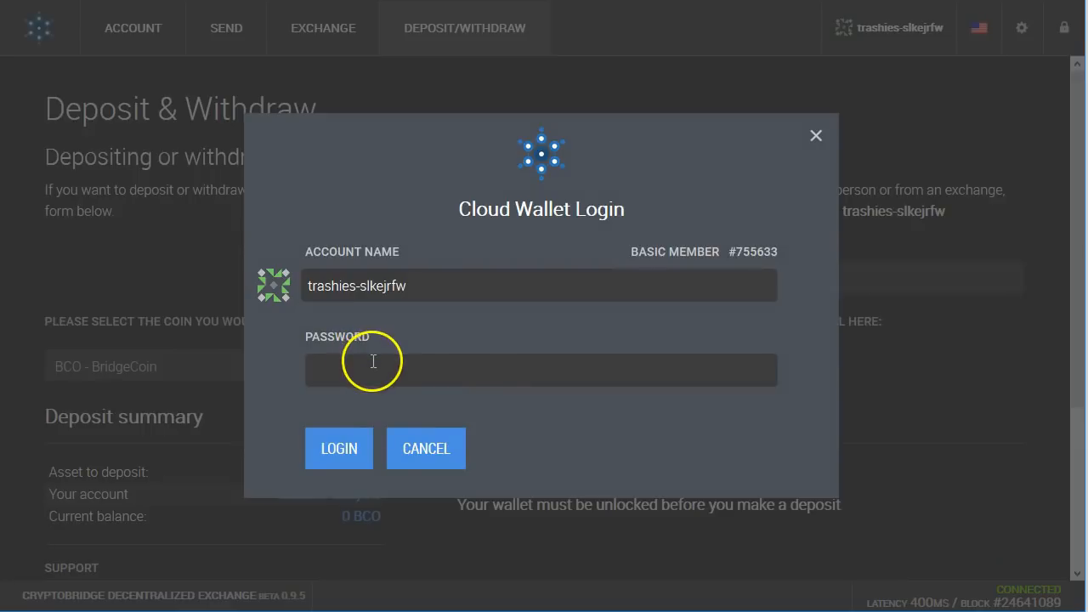
Step: Paste the account password into the Cloud Wallet Login and log in, dismissing the save-login offer
click(354, 371)
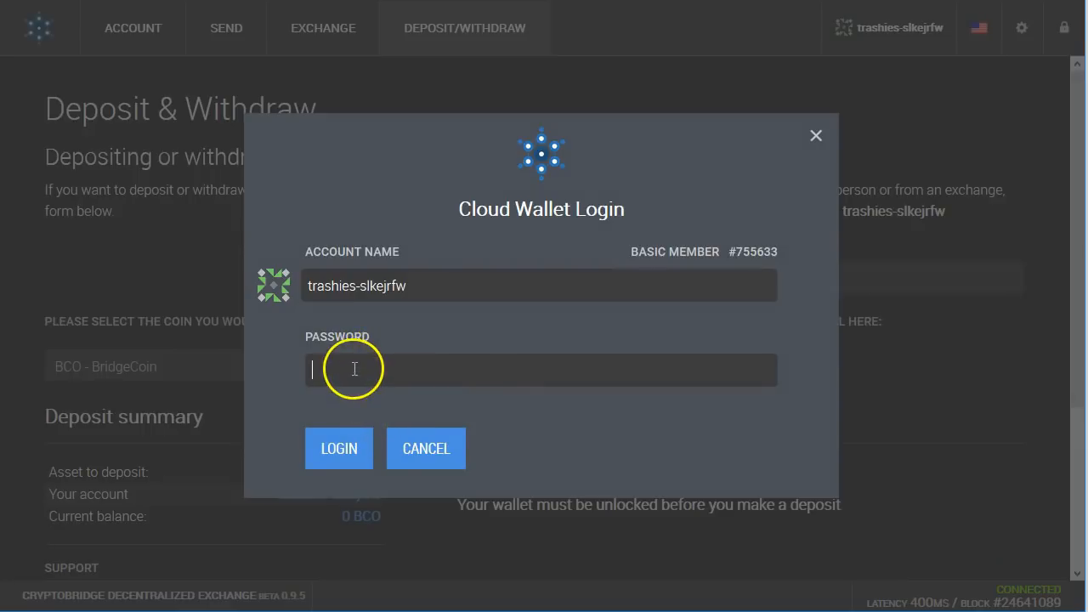
right_click(354, 371)
click(395, 442)
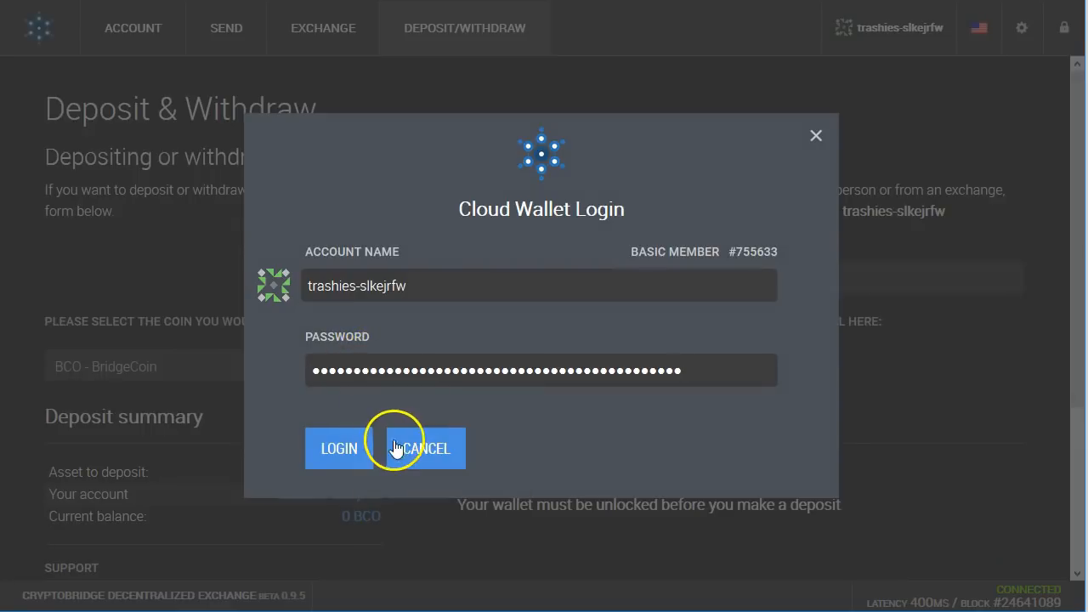
click(337, 449)
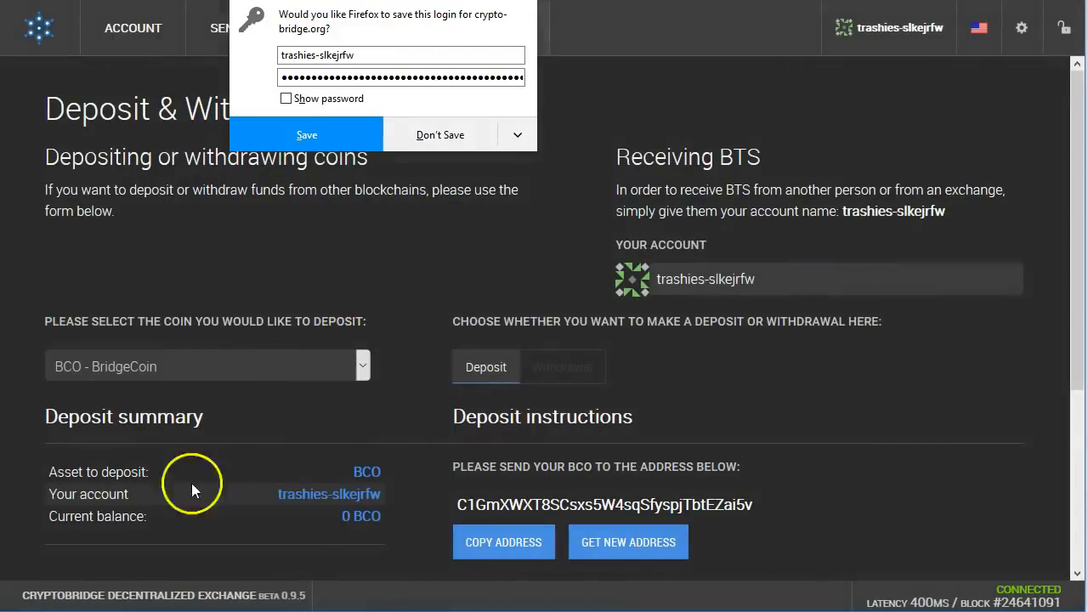
key(Escape)
Step: Select BTC - Bitcoin as the deposit coin to show its deposit address
click(204, 366)
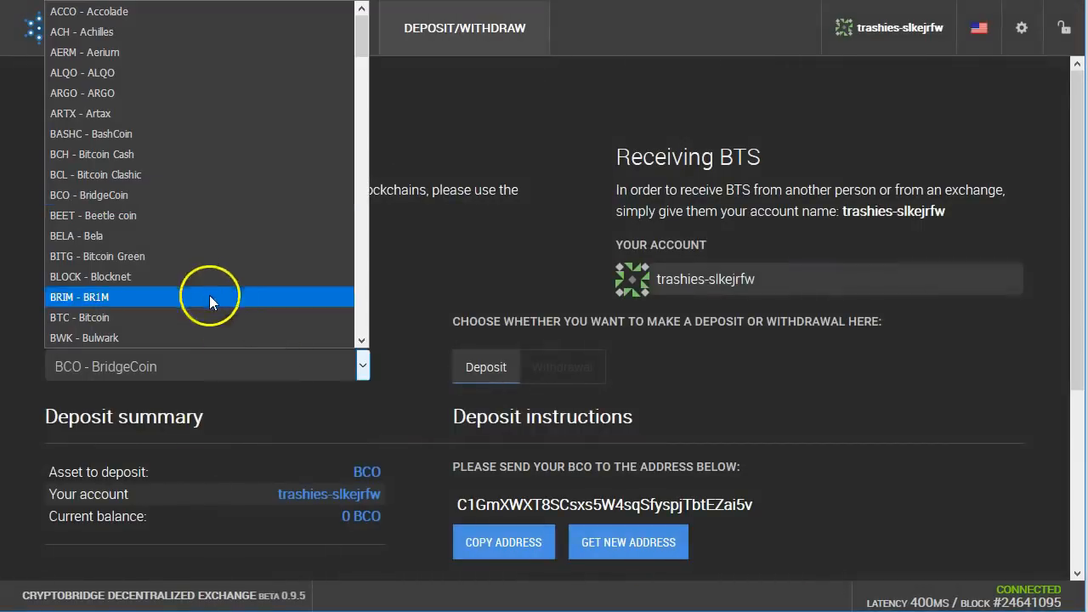
click(80, 317)
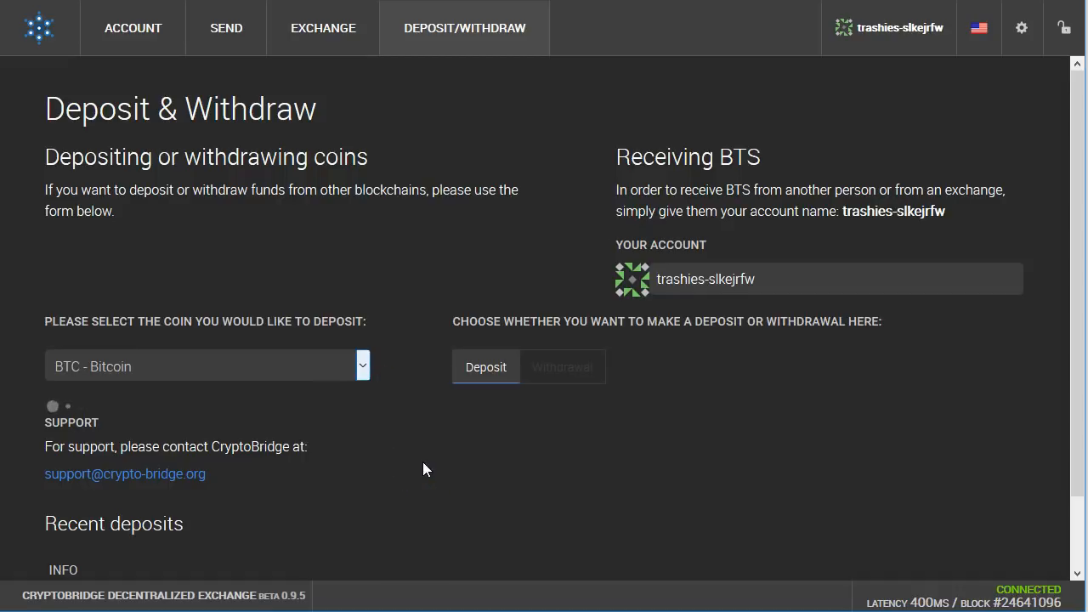
scroll(423, 462, down, 2)
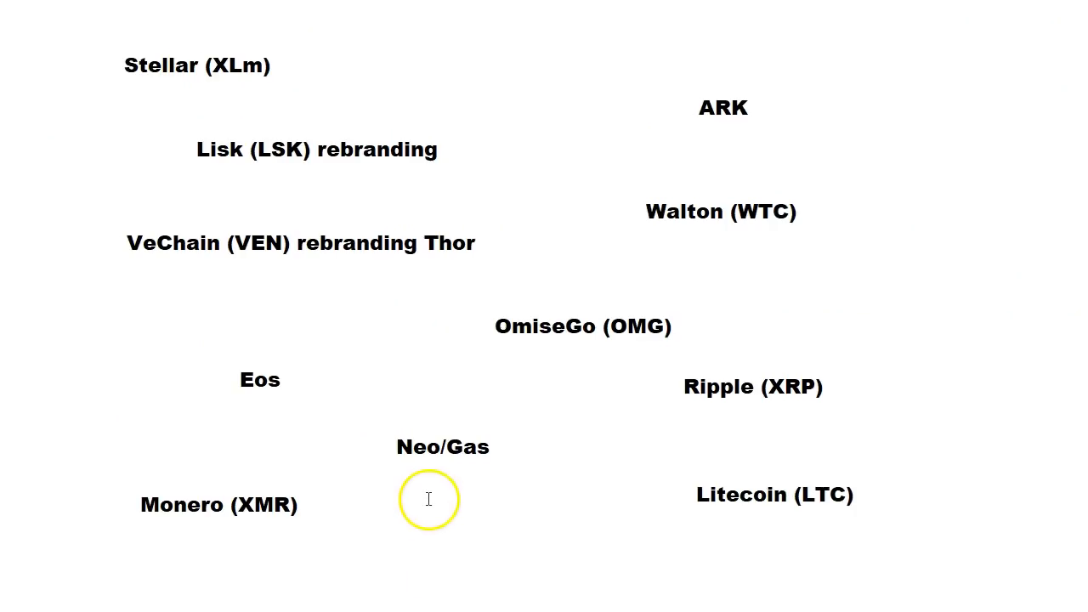
Step: Paste the BTC deposit address into the Notepad notes and return to the browser
key(ctrl+v)
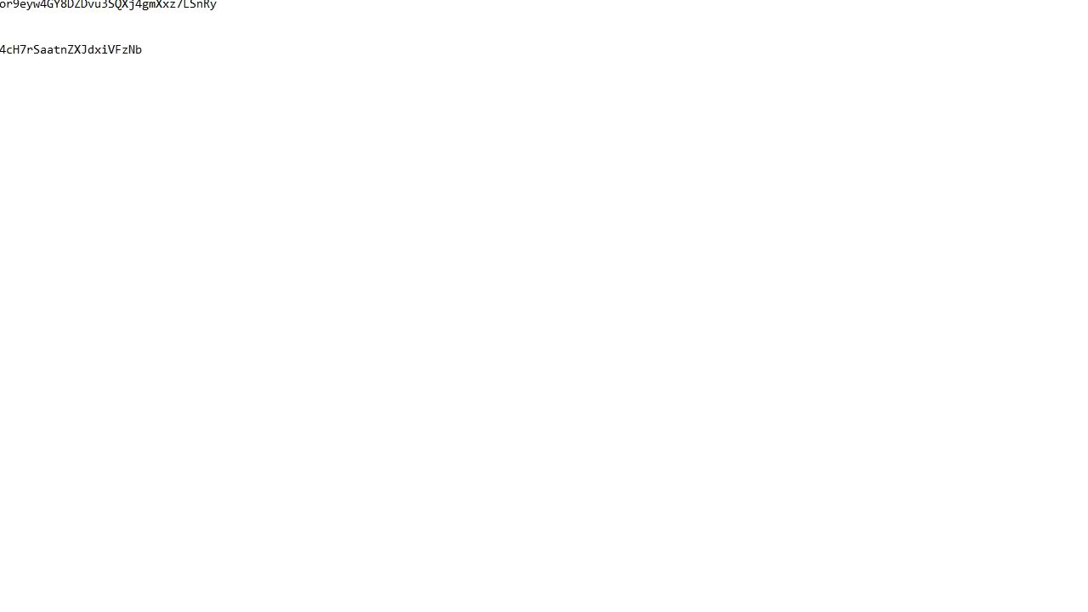
key(alt+Tab)
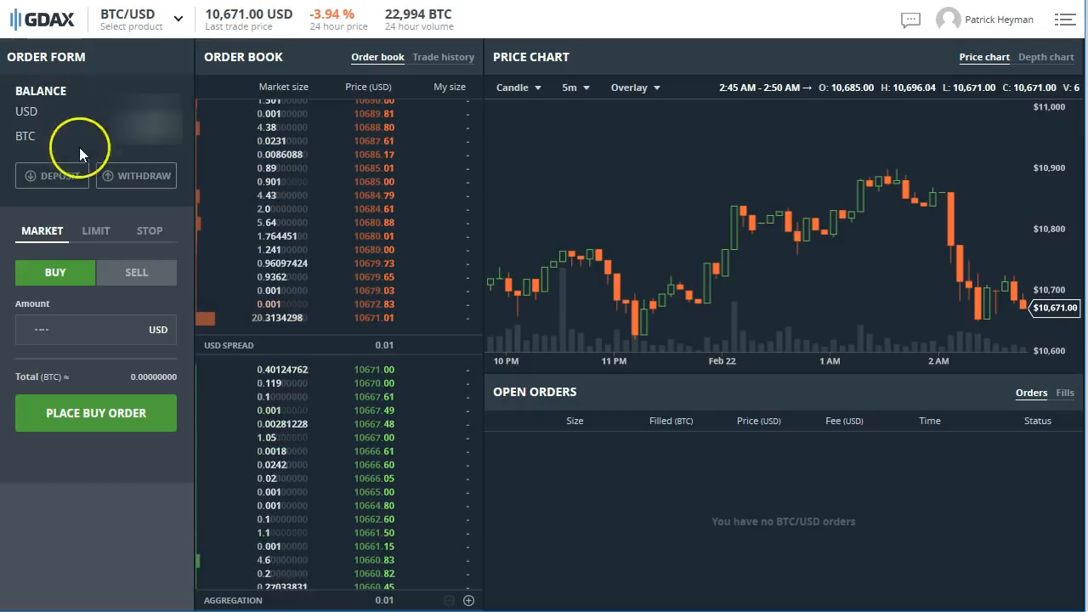
Step: Switch the order form to LIMIT with an amount of 0.3 BTC
click(97, 232)
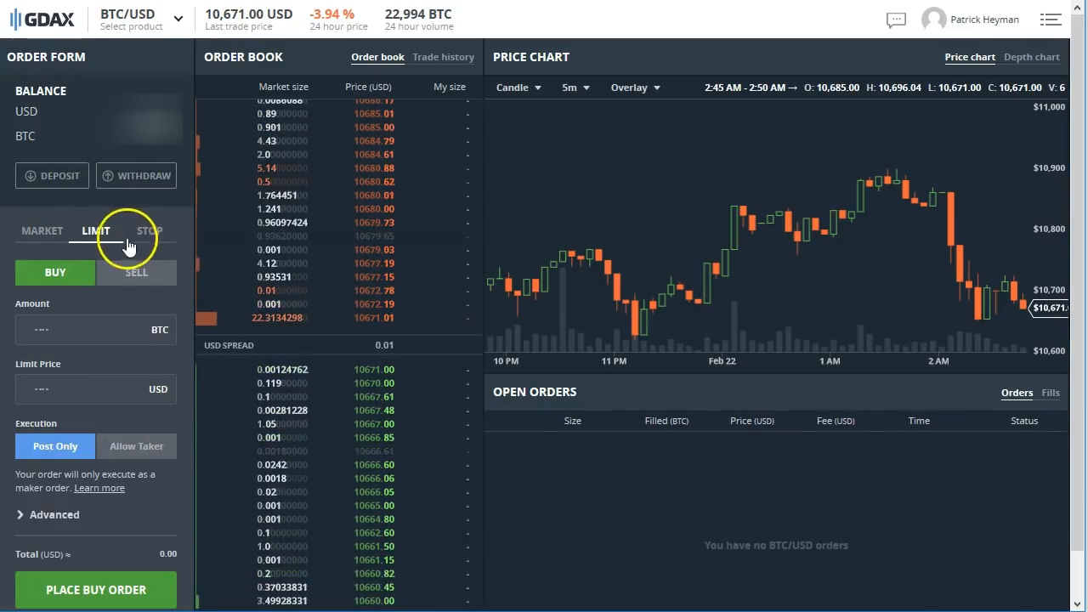
click(56, 332)
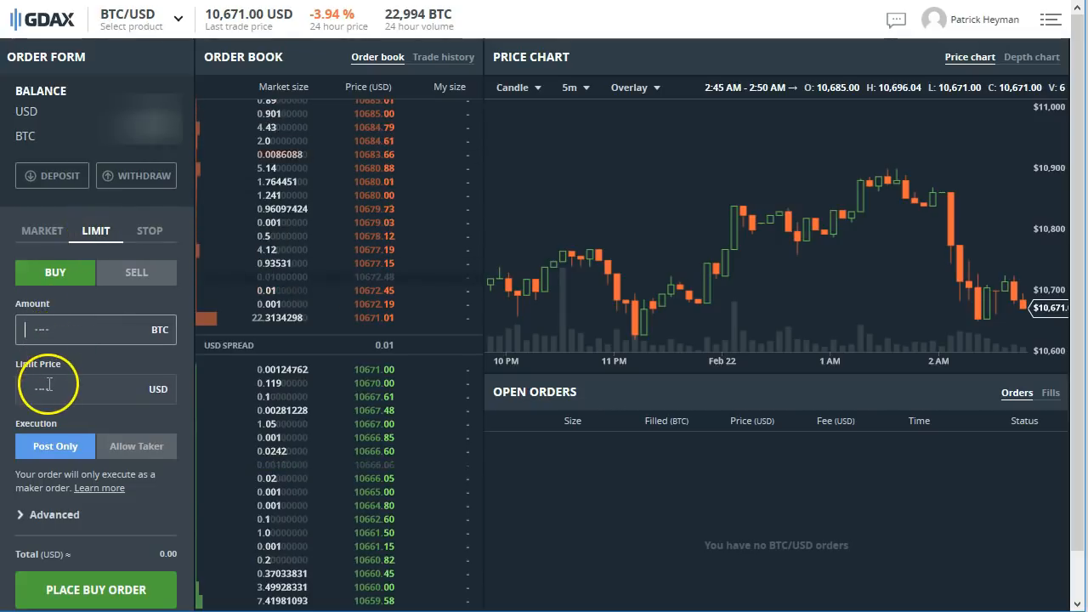
text(.3)
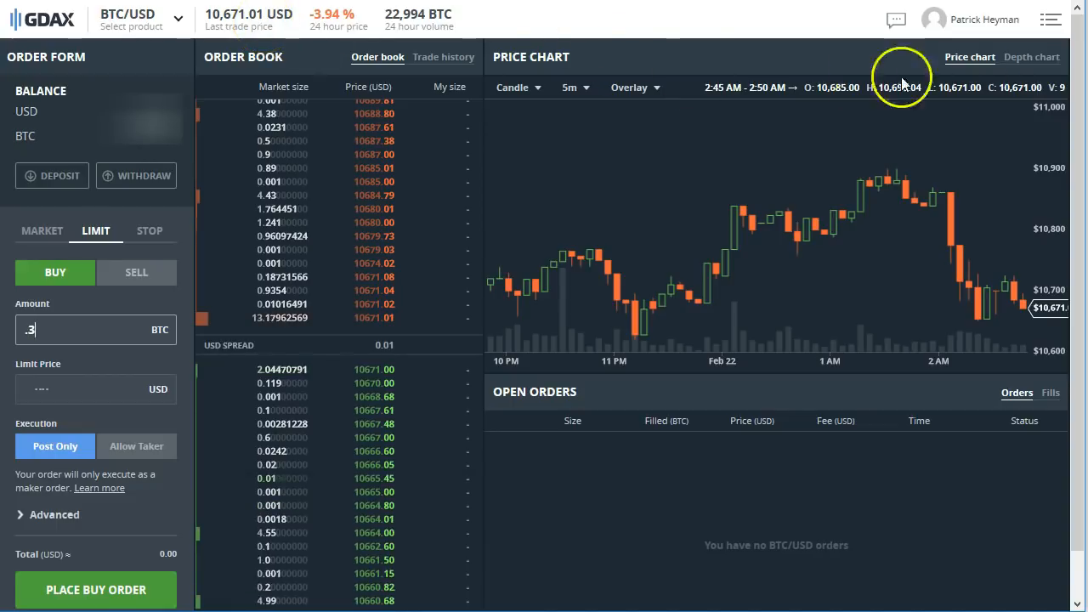
Step: Show the depth chart and pick bid prices from it, settling the limit price at 10499
click(1035, 57)
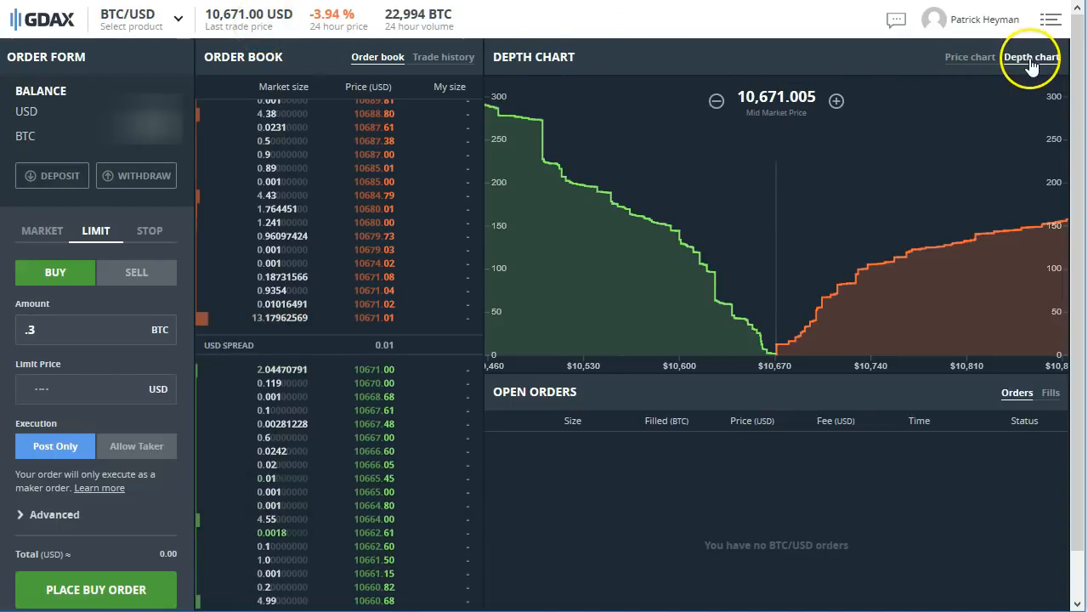
click(768, 364)
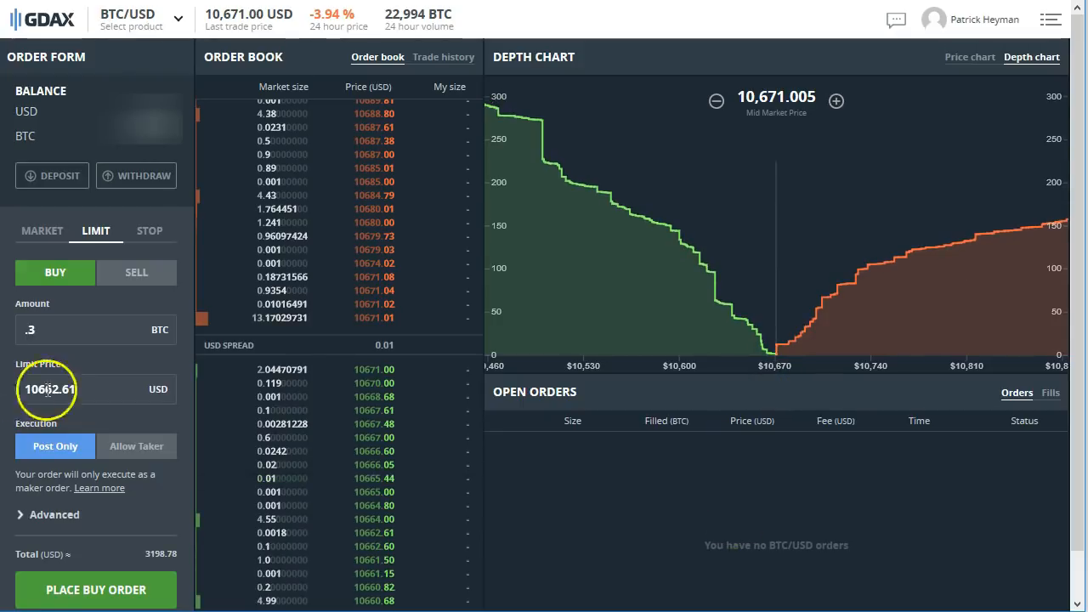
mouse_move(777, 355)
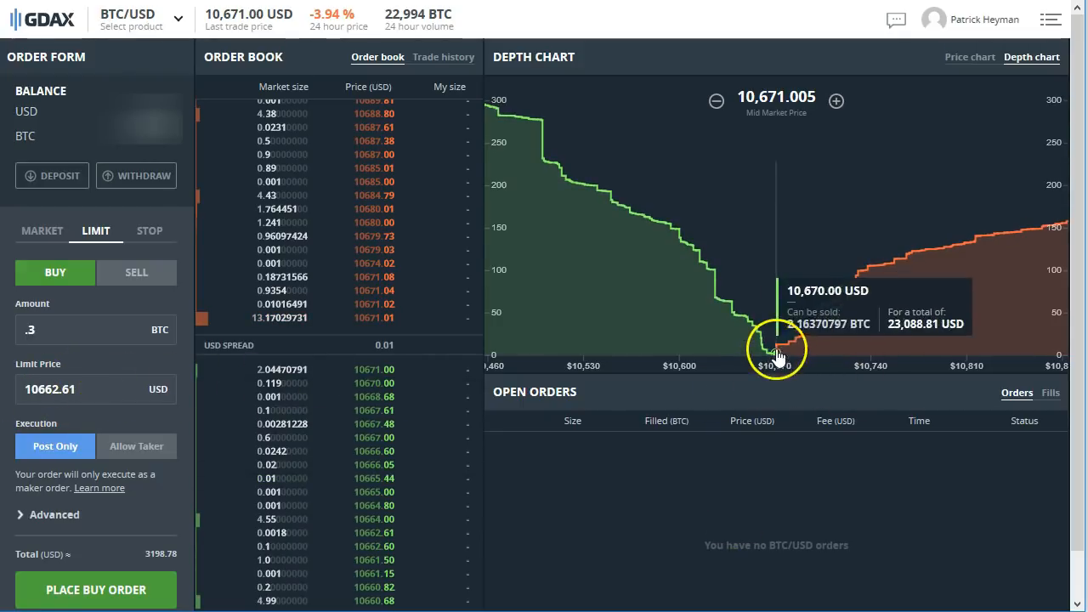
click(770, 362)
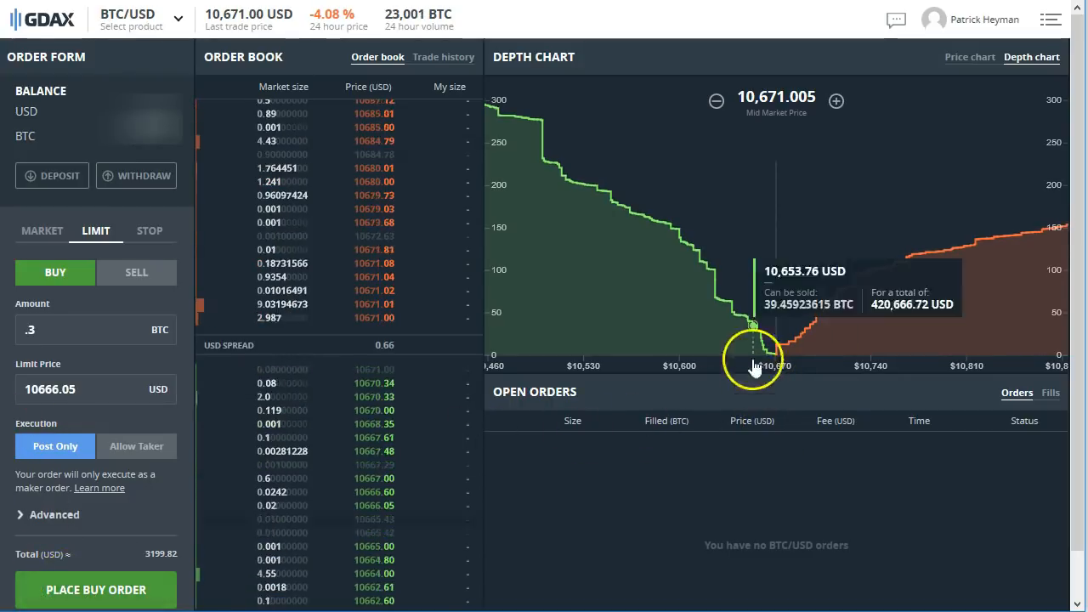
click(717, 315)
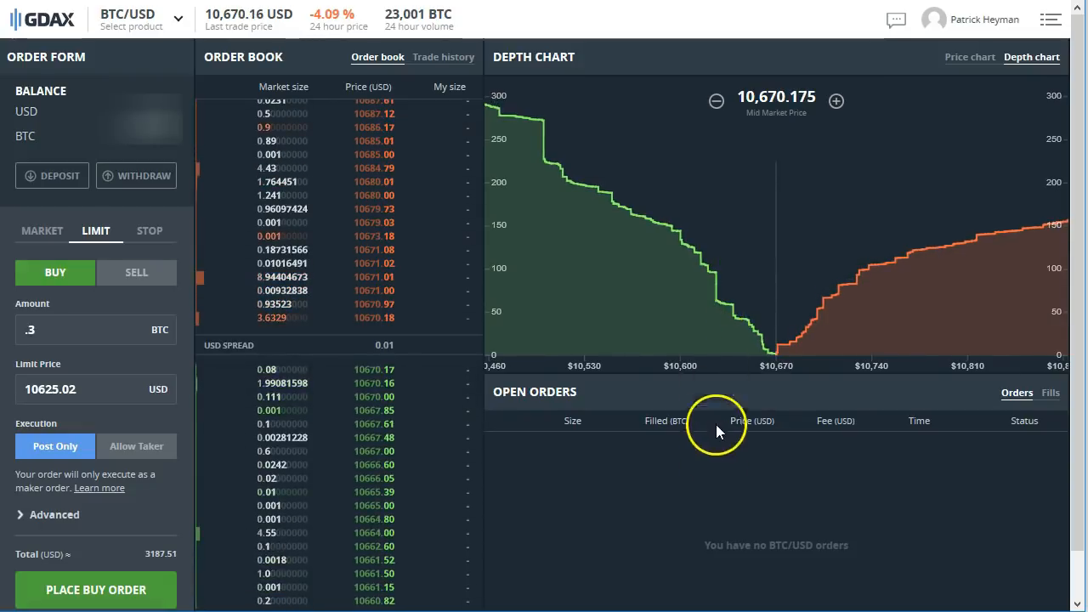
click(721, 316)
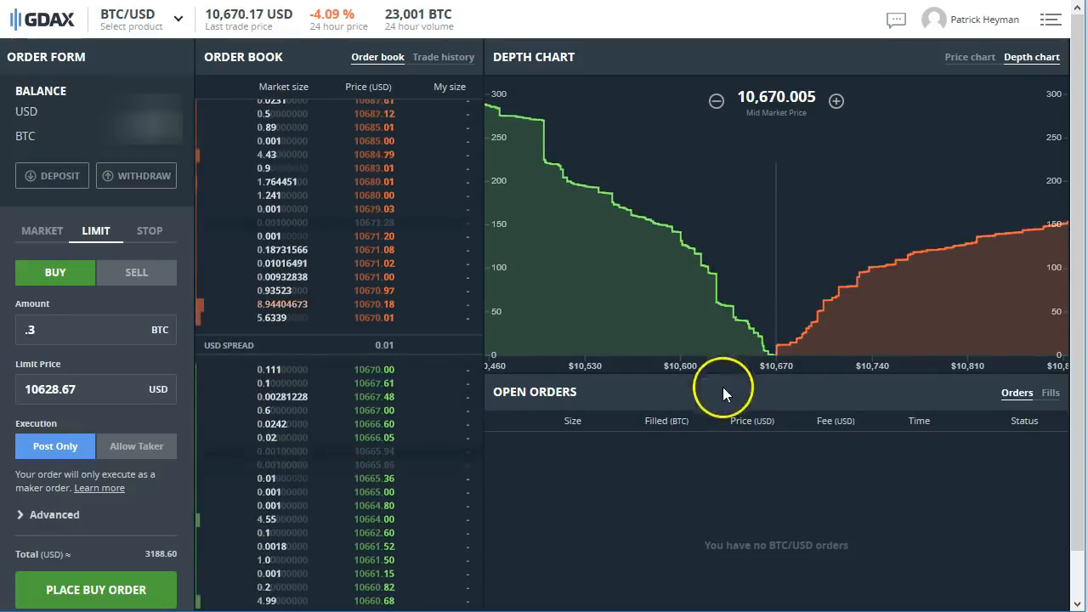
click(545, 281)
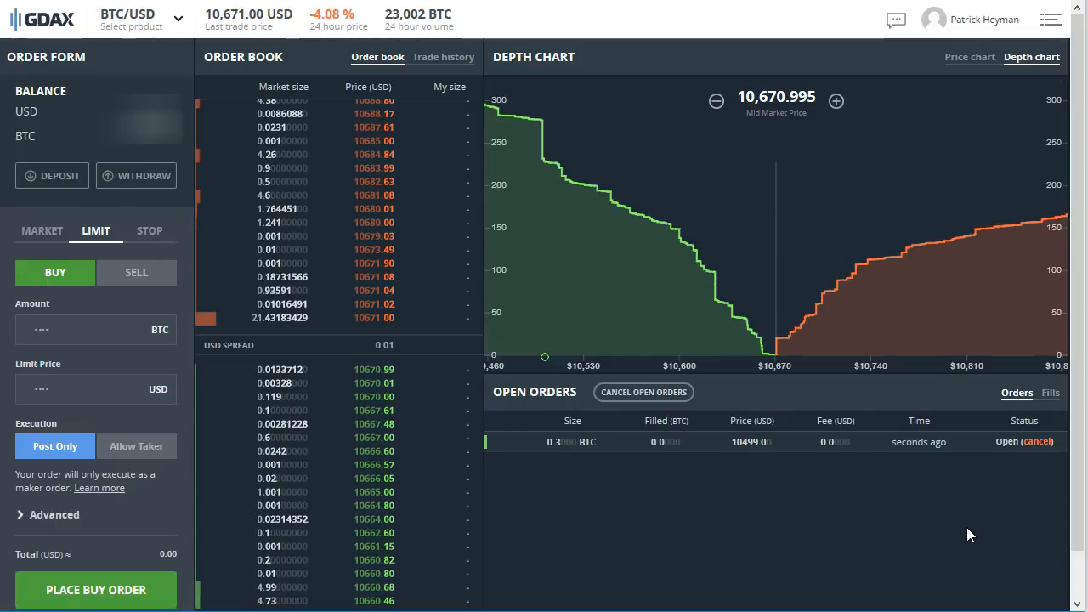
Step: Place a 0.3 BTC limit buy at 9500 USD, then cancel that open order
mouse_move(772, 372)
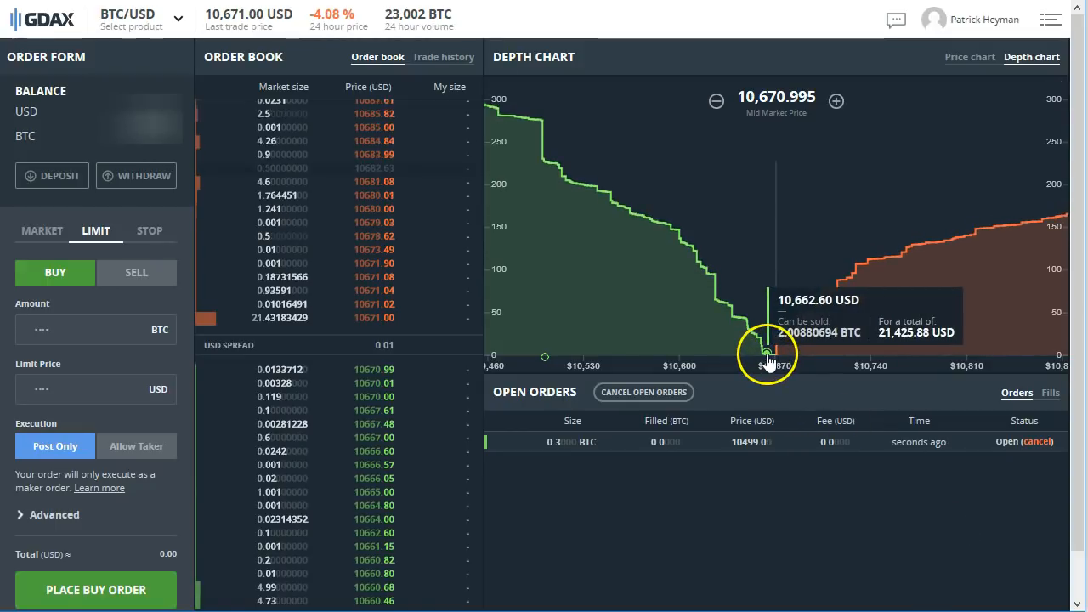
click(36, 389)
text(9500)
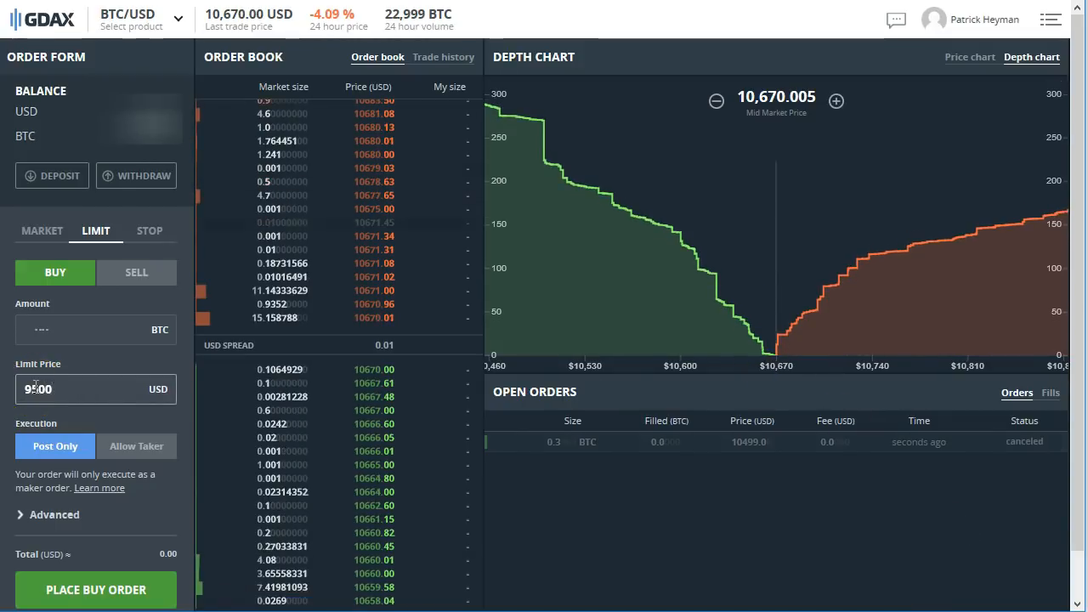
click(31, 329)
text(.3)
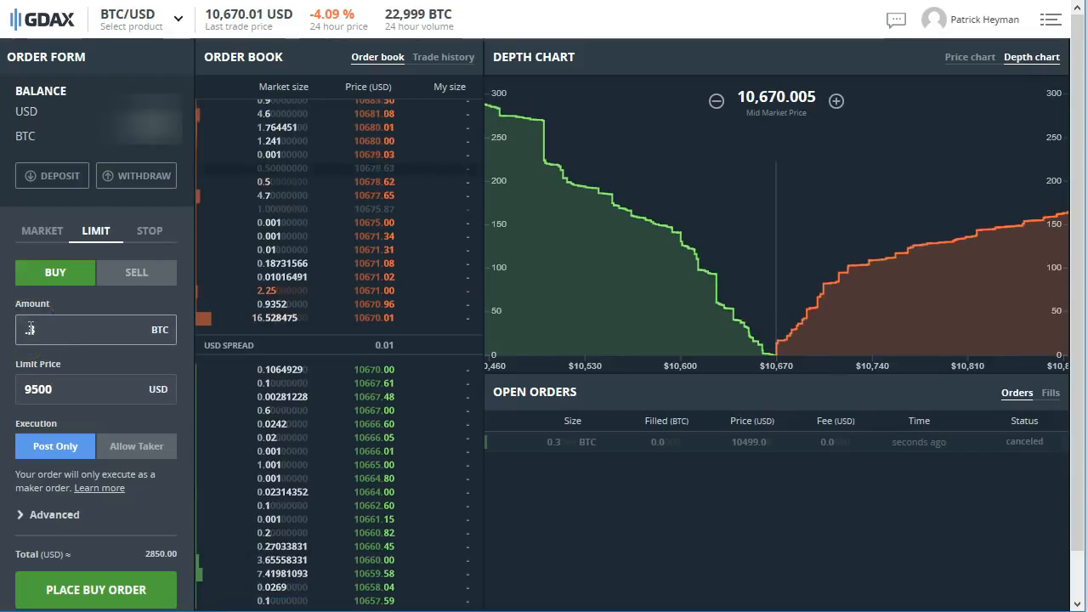
click(89, 595)
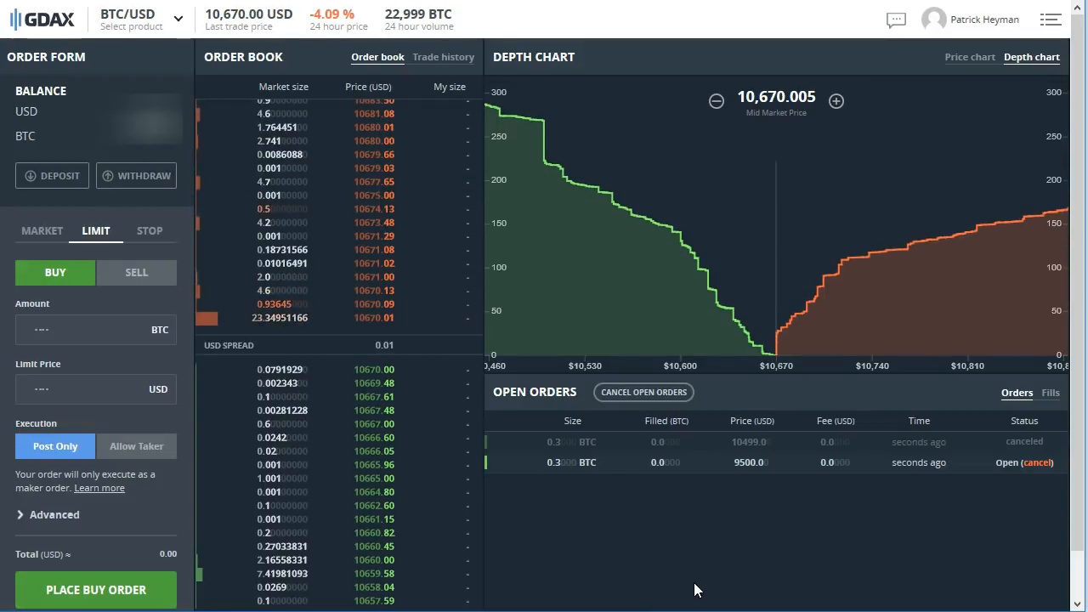
click(1023, 464)
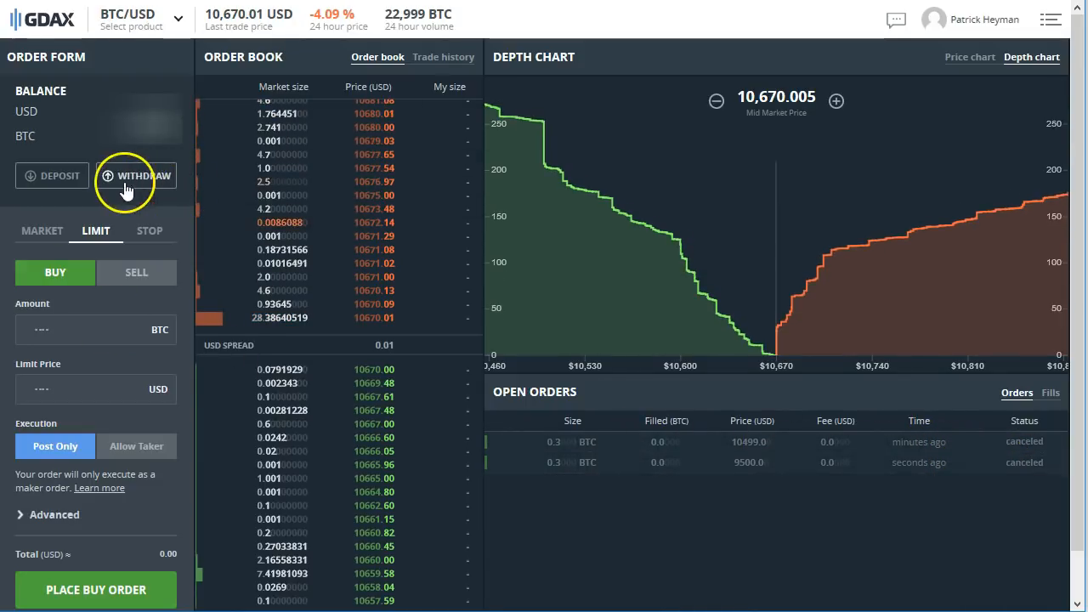
Step: Check depositing from the Coinbase BTC wallet, then close the Deposit Funds window
click(51, 176)
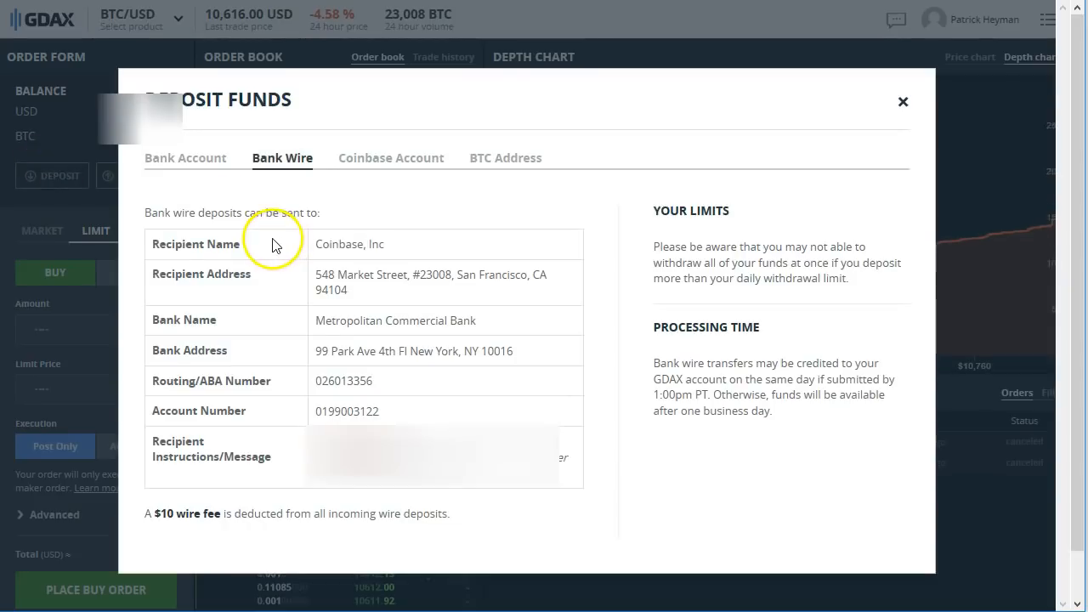
click(387, 163)
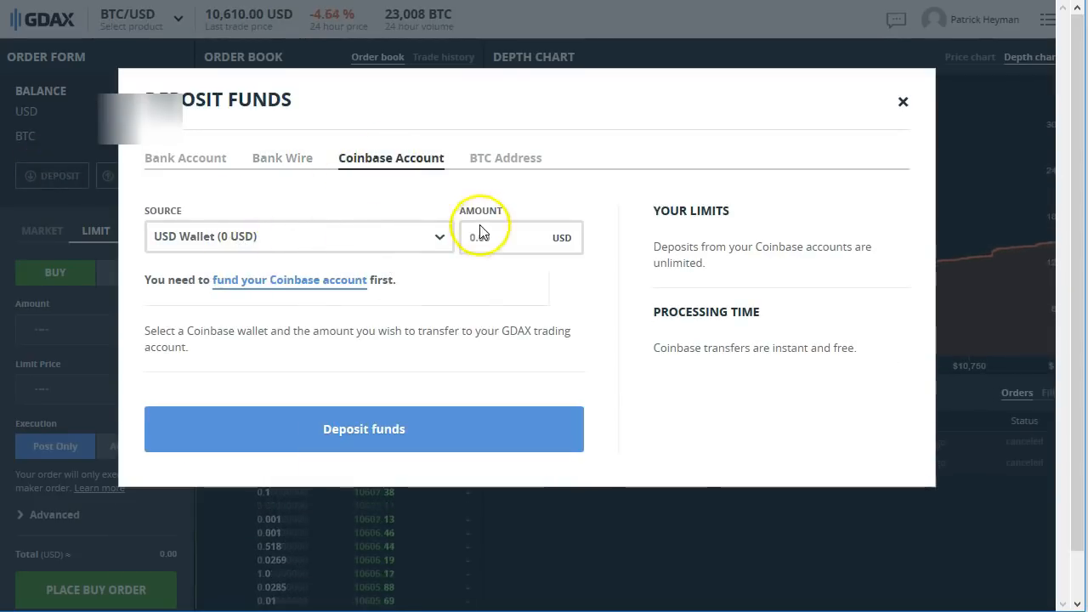
click(347, 237)
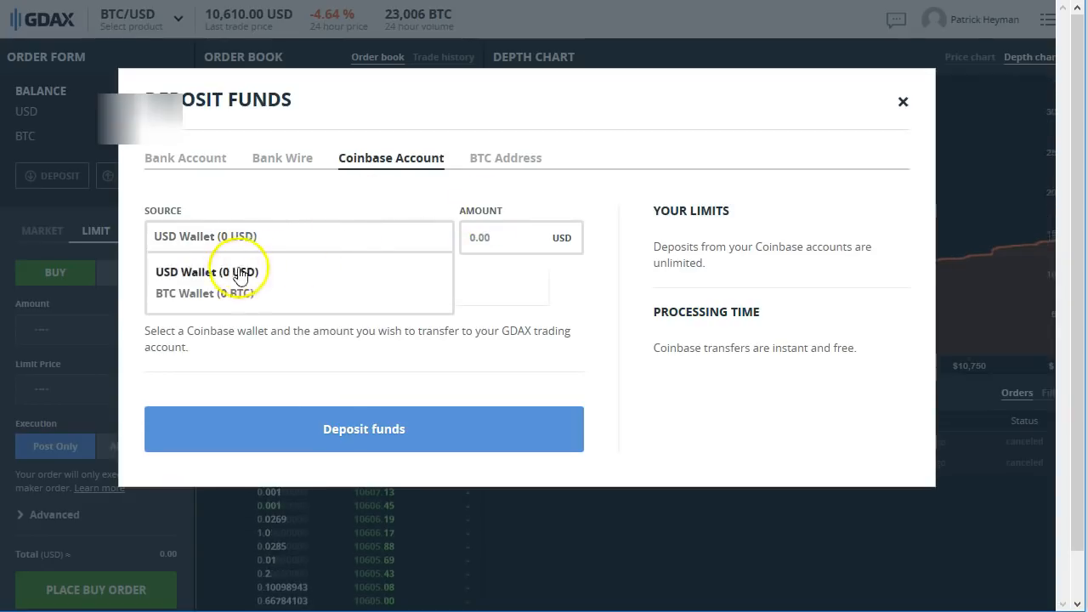
click(244, 295)
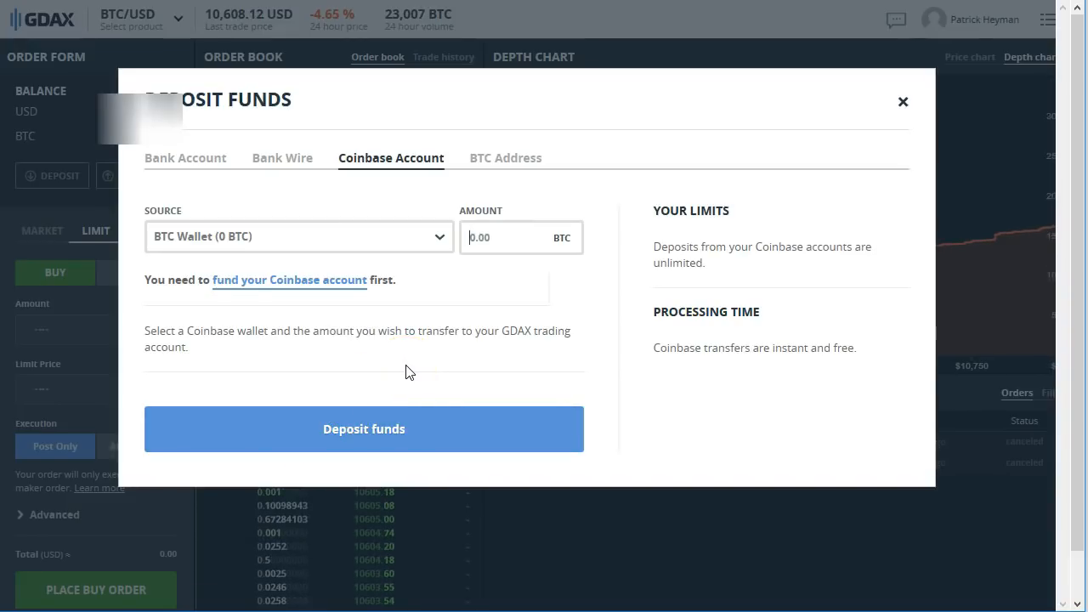
click(904, 106)
Step: Set up a BTC Address withdrawal with the pasted wallet address as destination and amount .3
click(140, 177)
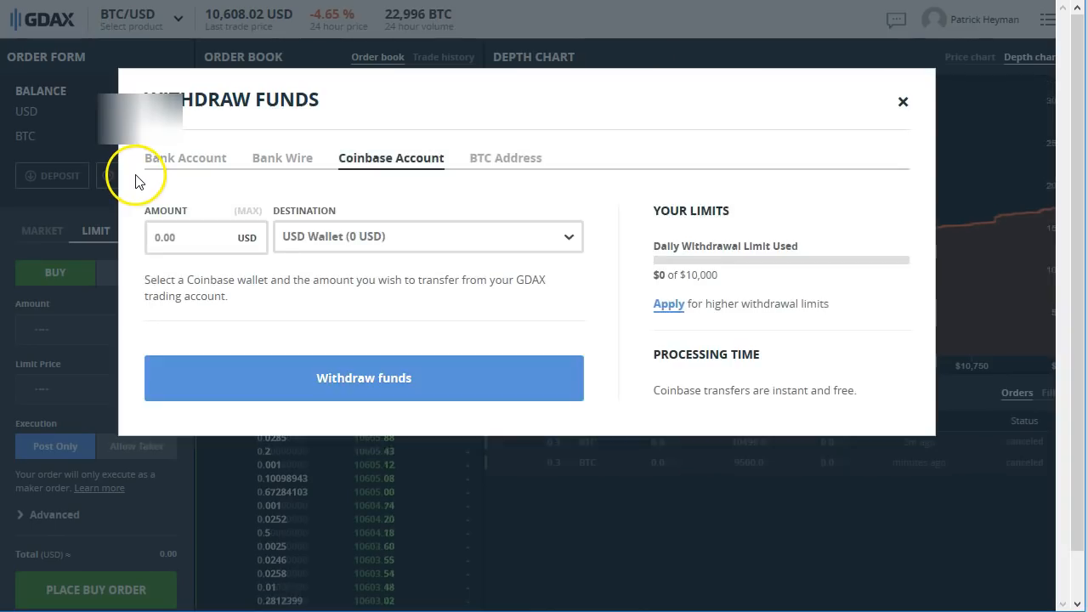
click(348, 158)
click(500, 158)
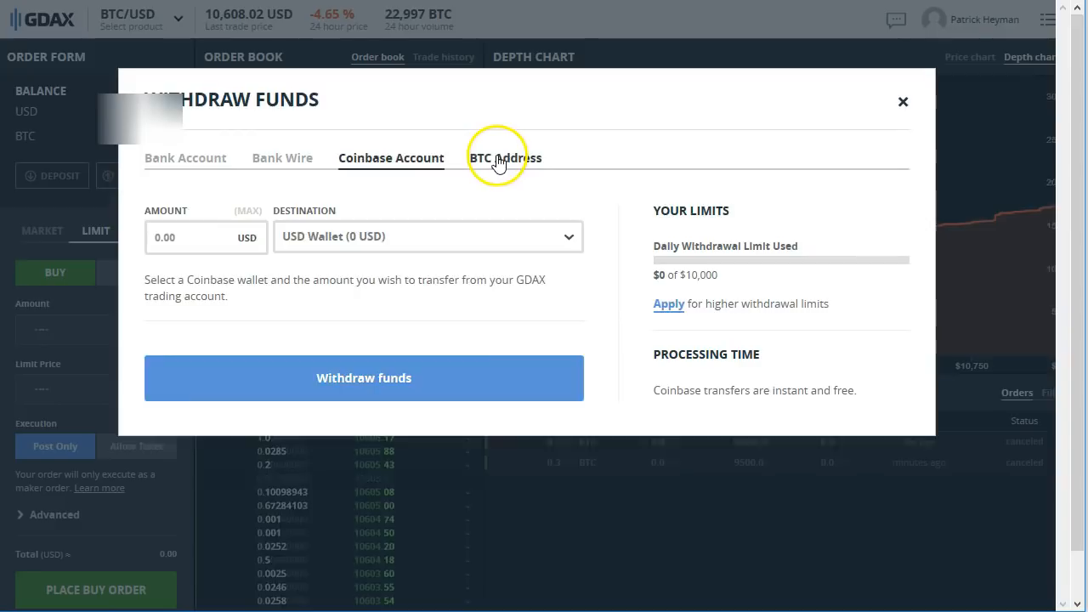
click(332, 240)
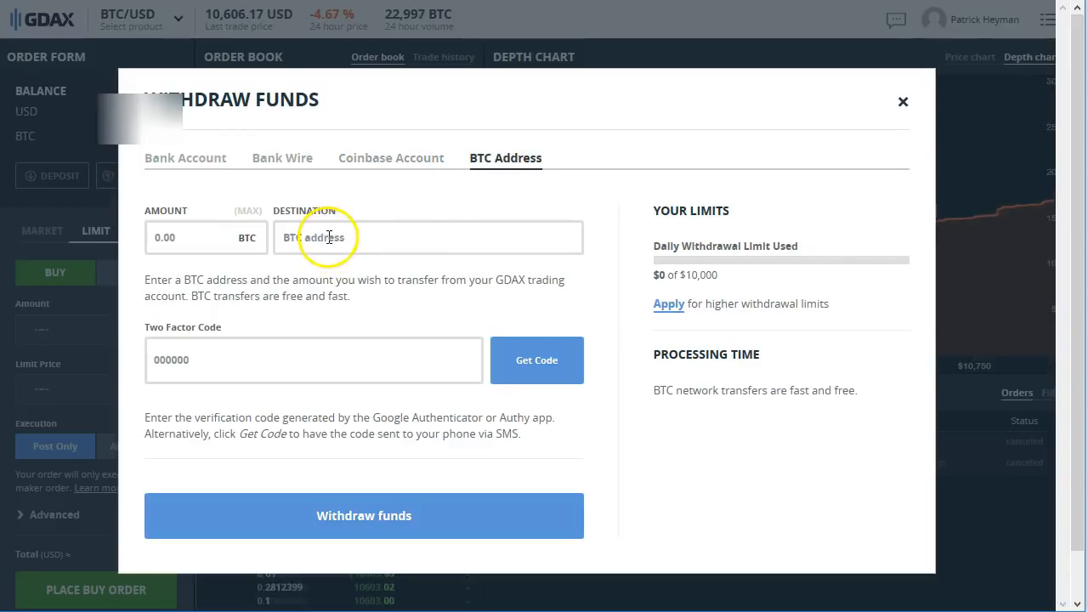
right_click(331, 240)
click(371, 311)
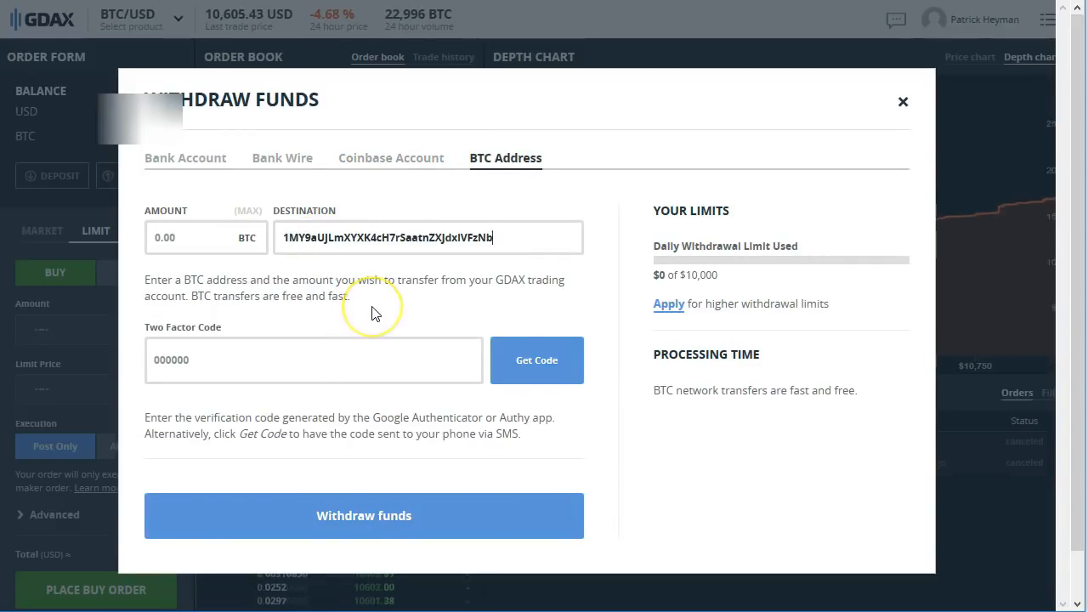
click(223, 237)
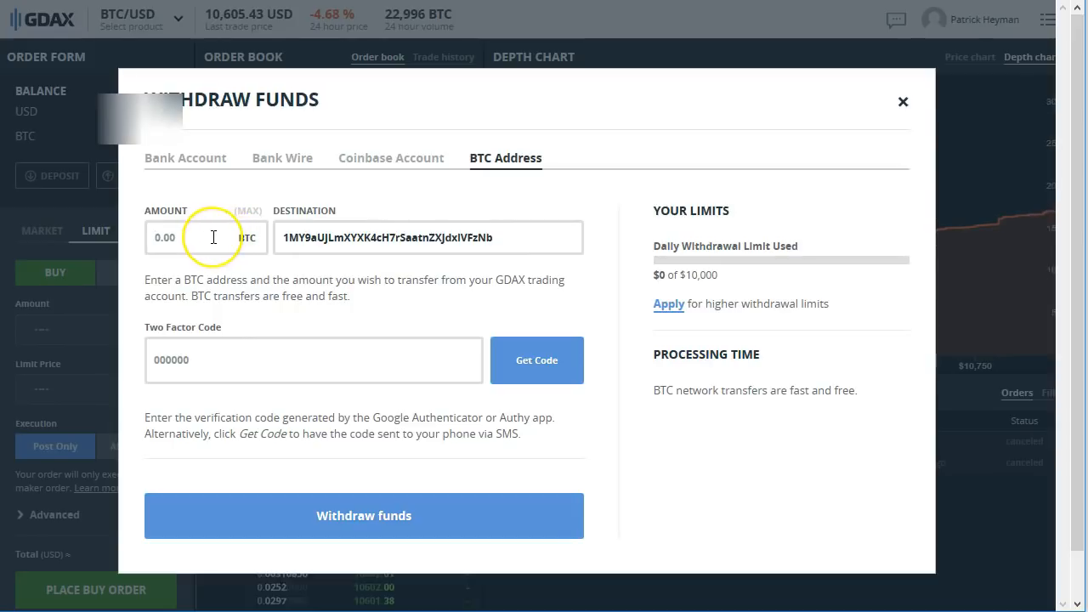
text(.3)
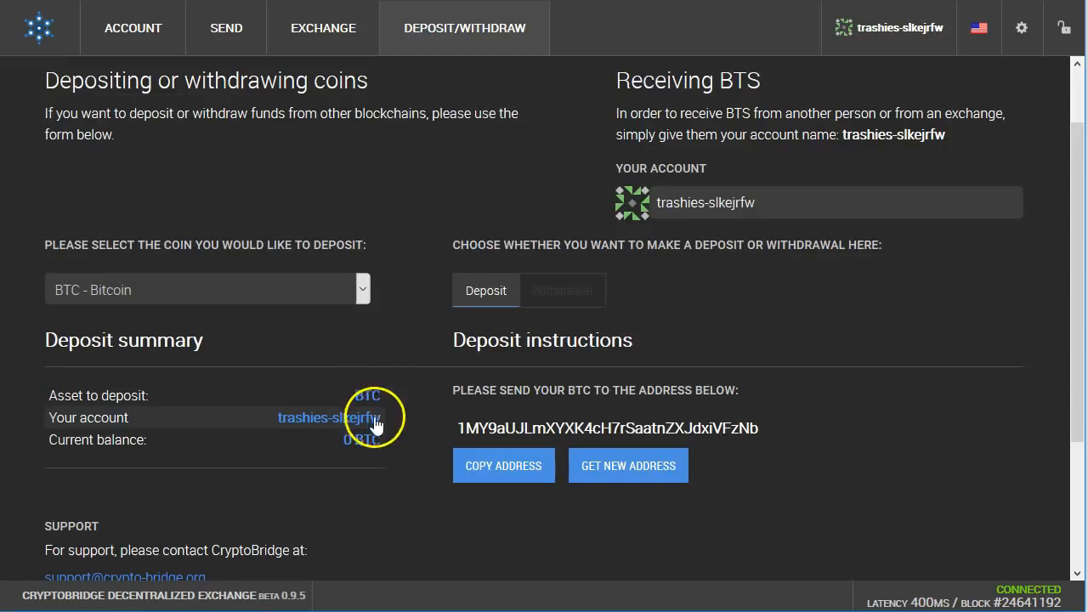
scroll(363, 500, down, 3)
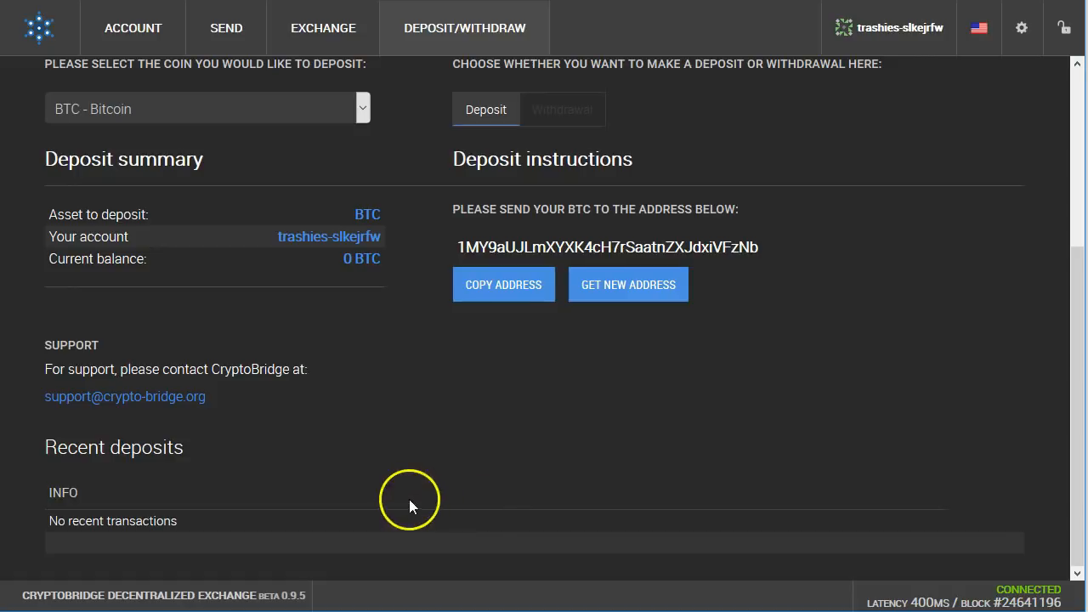
scroll(406, 460, up, 3)
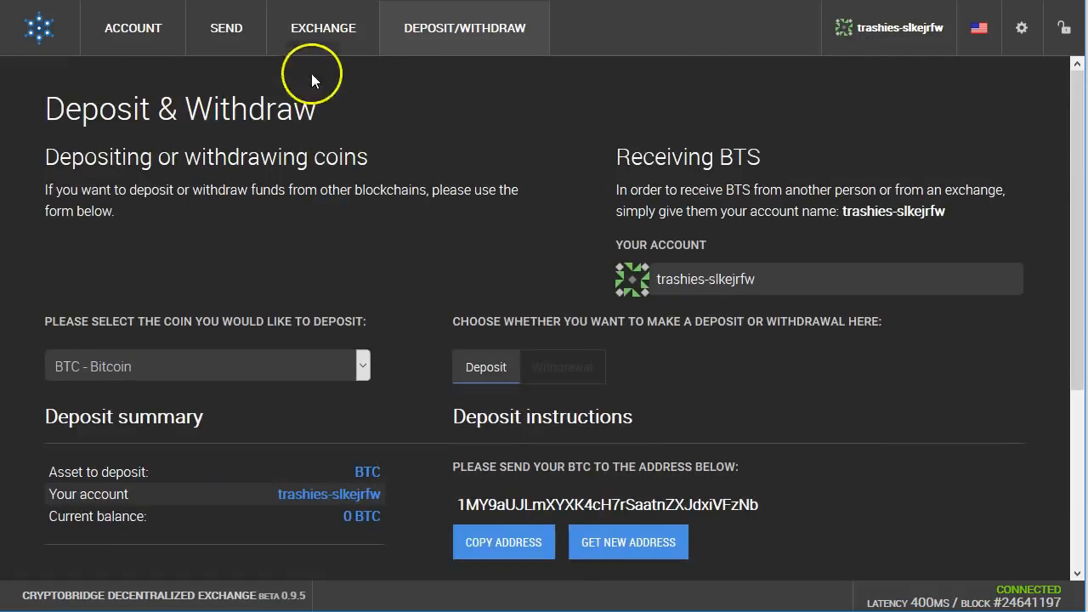
Step: Go to the EXCHANGE page and scroll through the BTC market list down to the NIHL order books
click(312, 30)
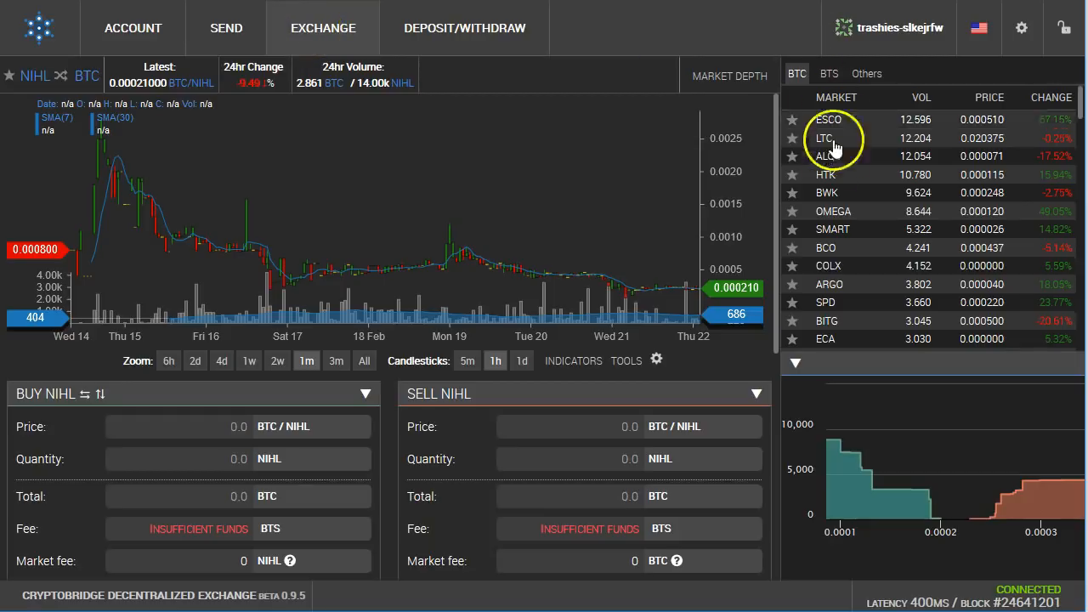
scroll(835, 198, down, 5)
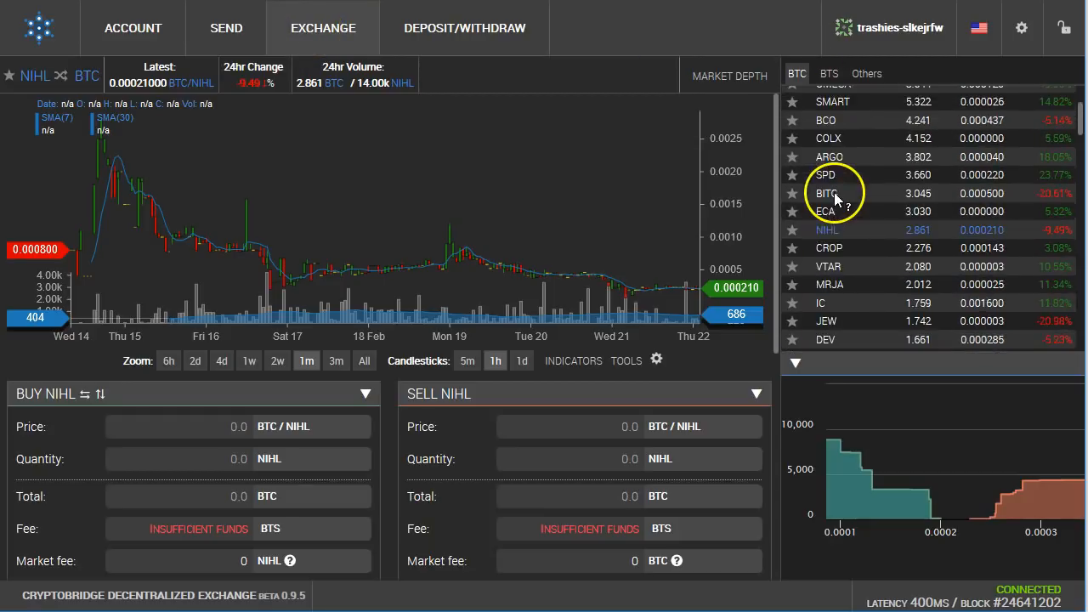
scroll(836, 198, down, 4)
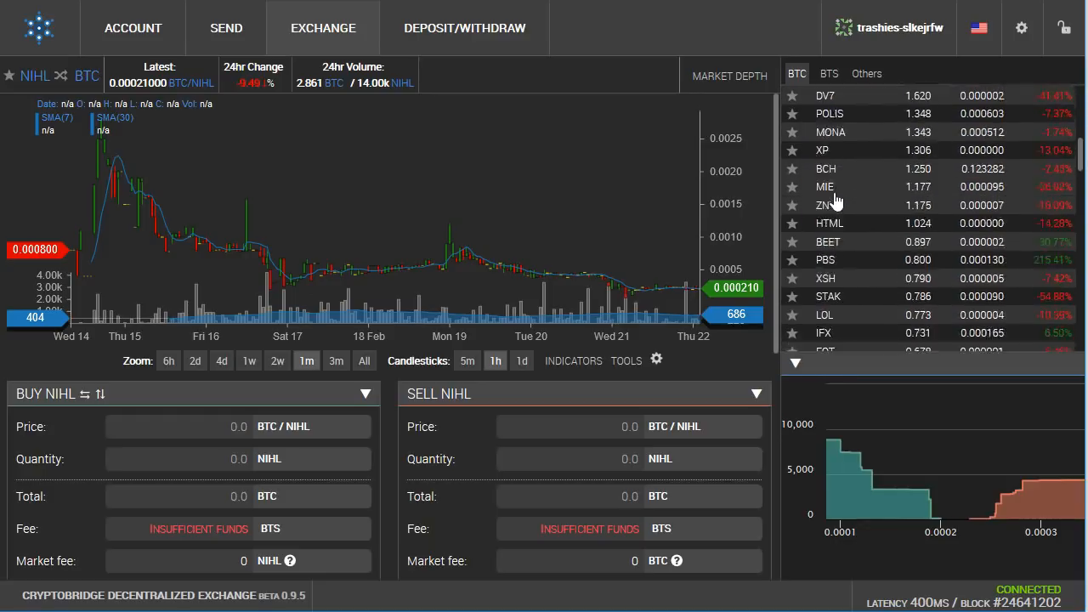
scroll(835, 198, up, 8)
scroll(835, 198, up, 2)
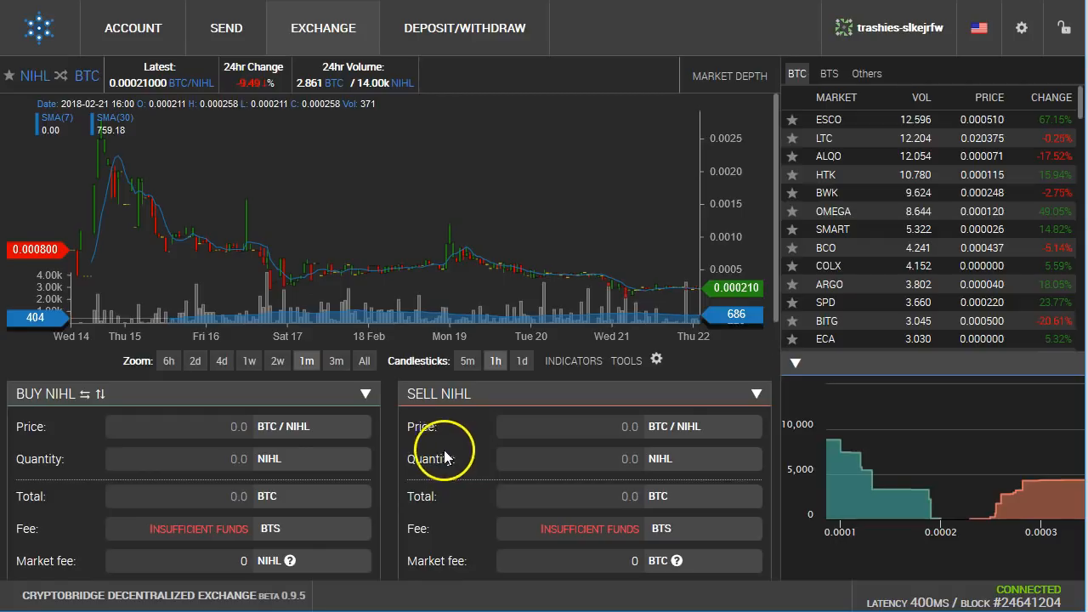
scroll(440, 454, down, 1)
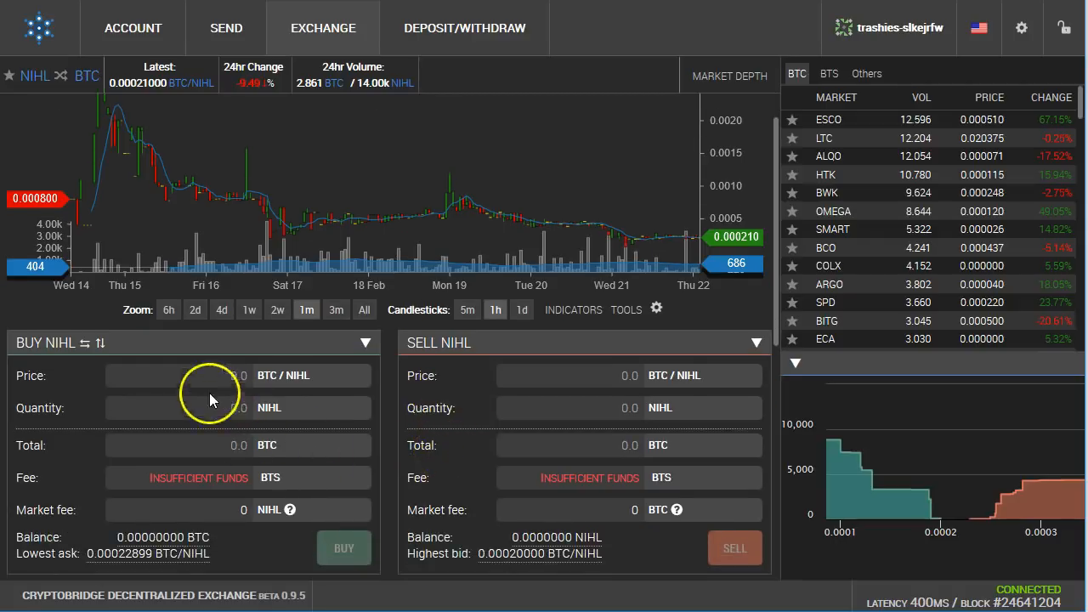
scroll(416, 373, down, 3)
scroll(416, 372, down, 2)
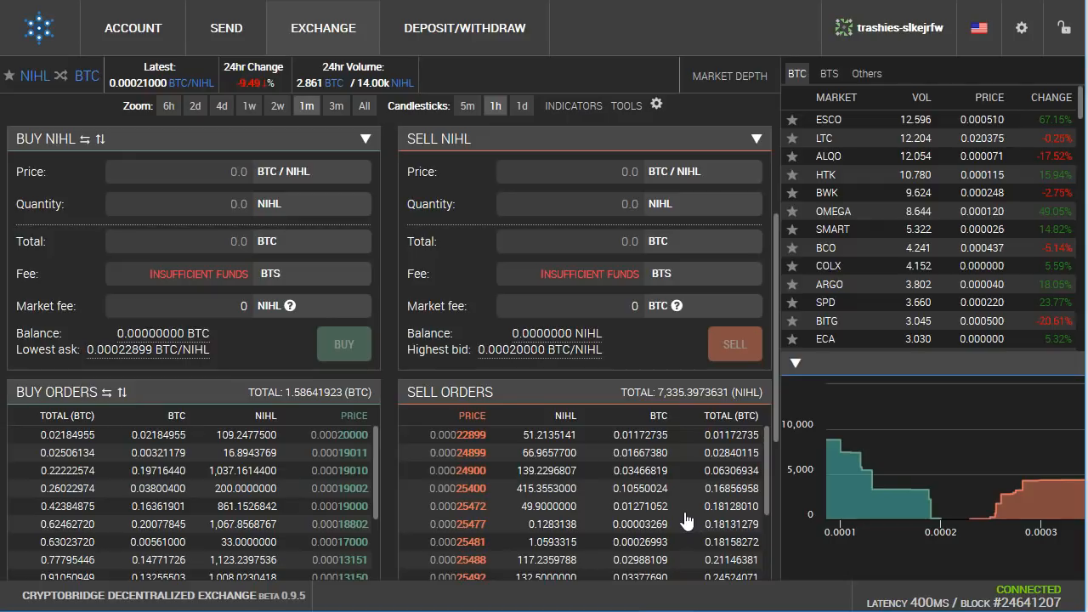
Step: Fill the buy form from the 0.00025493 sell order
click(709, 554)
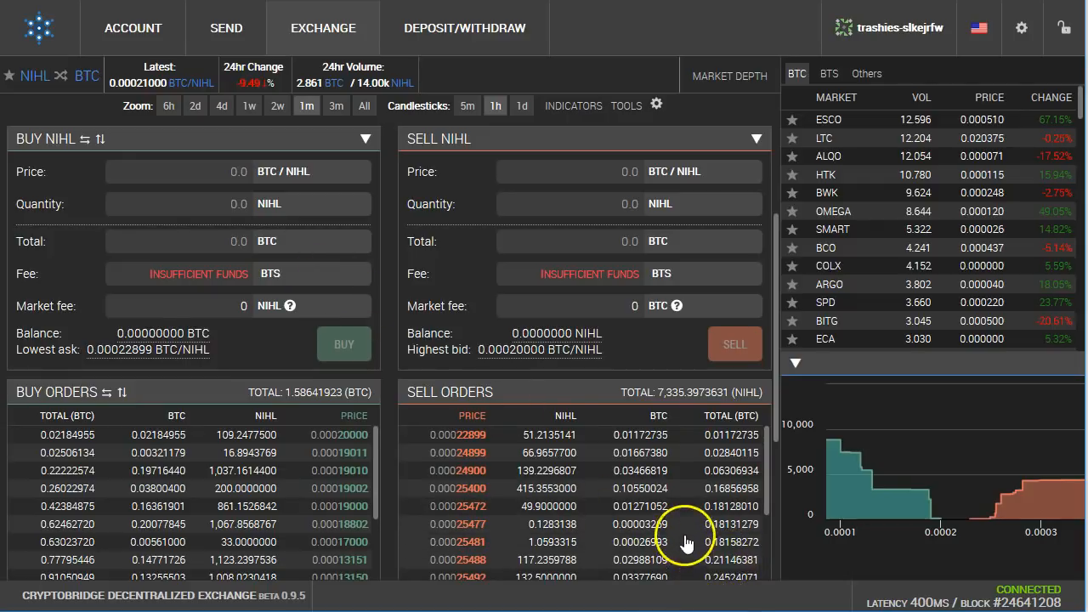
scroll(705, 545, down, 1)
click(705, 552)
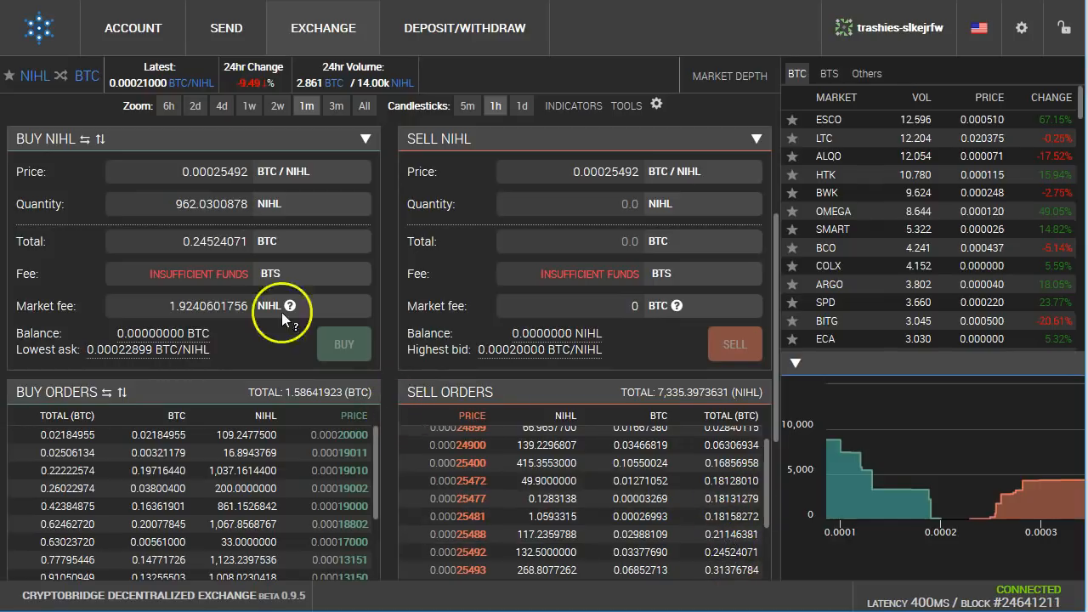
click(725, 575)
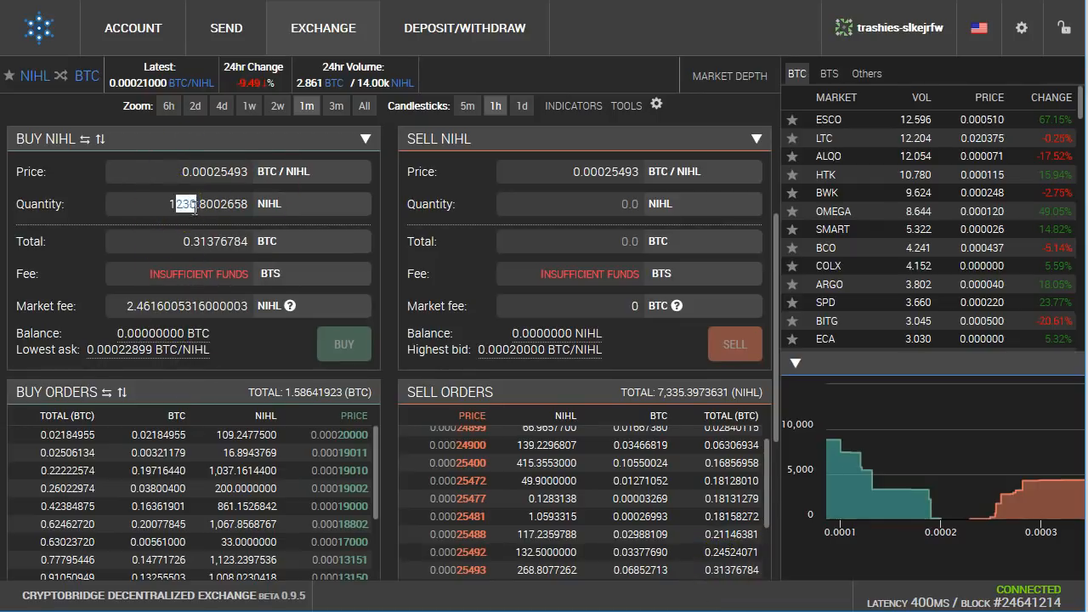
Step: Edit the buy quantity to 1004, totalling 0.25594967 BTC
text(001)
key(Delete)
key(Delete)
key(Delete)
key(Delete)
key(Delete)
key(Delete)
key(Delete)
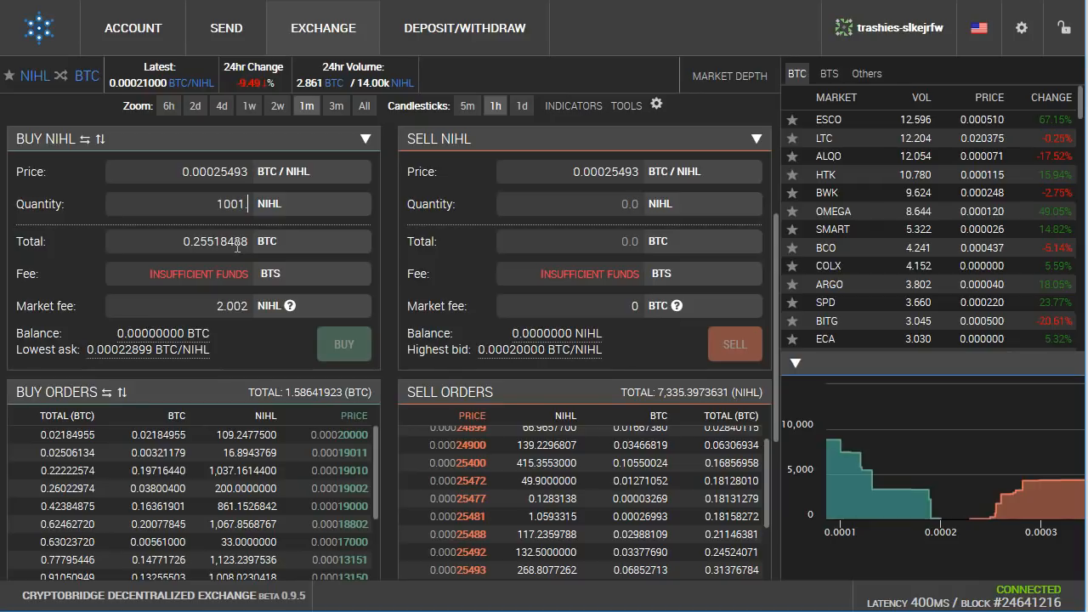
click(223, 241)
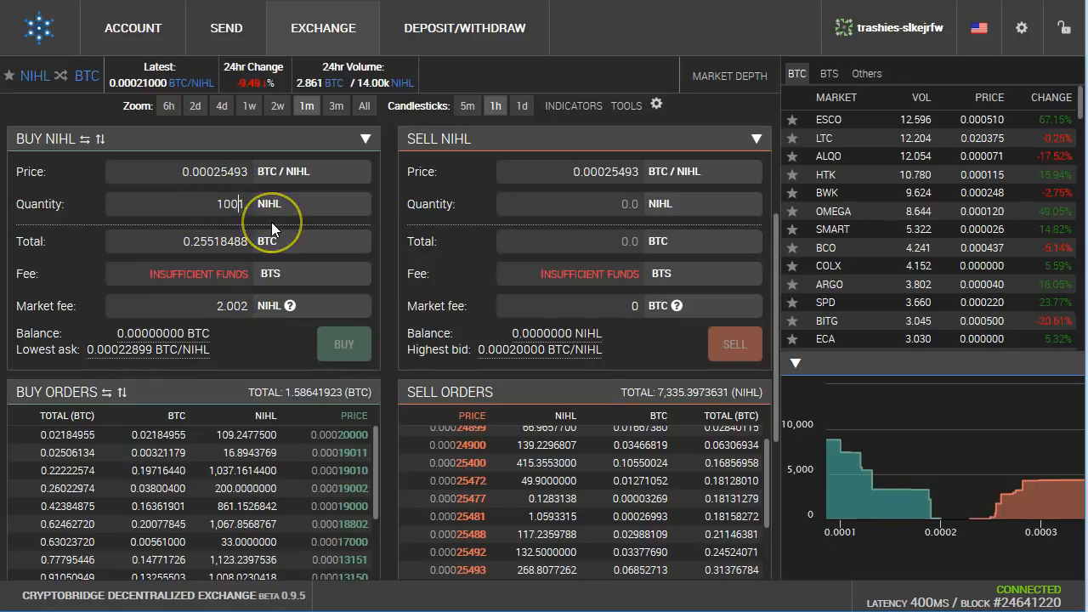
text(.)
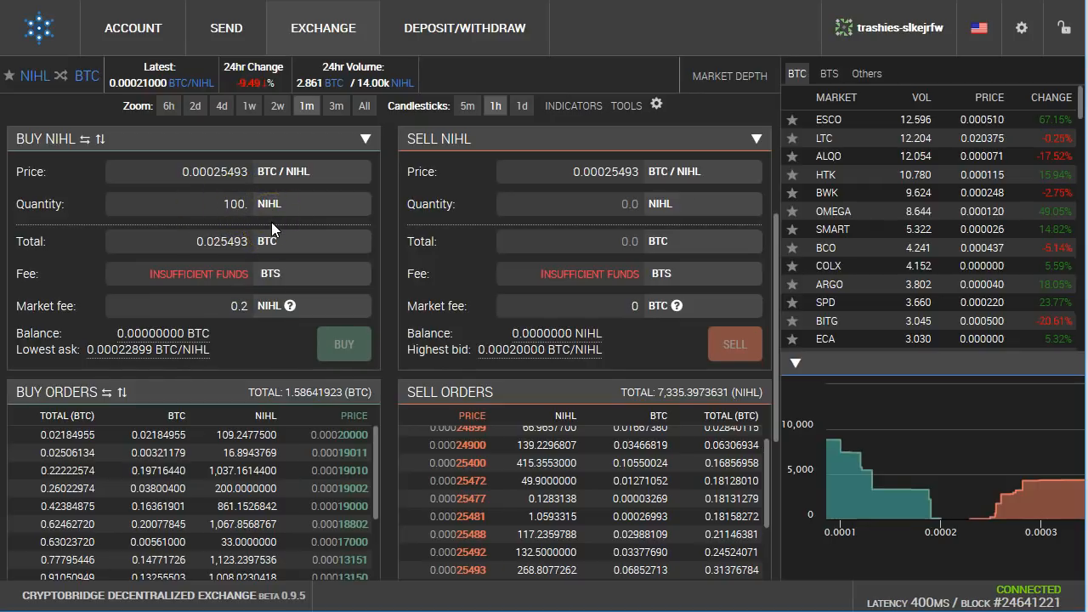
text(4)
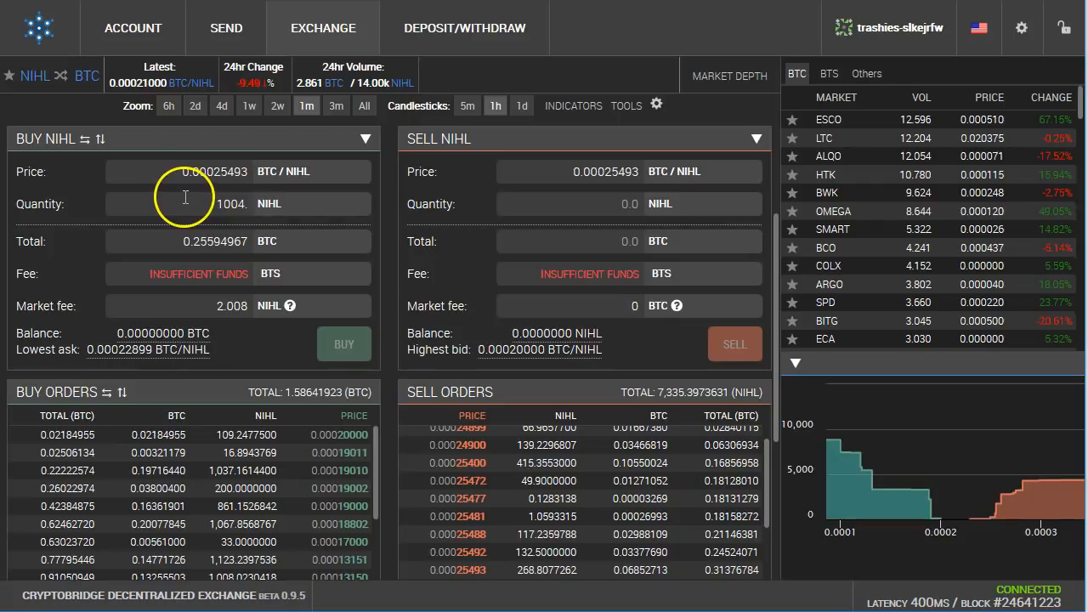
key(BackSpace)
text(.)
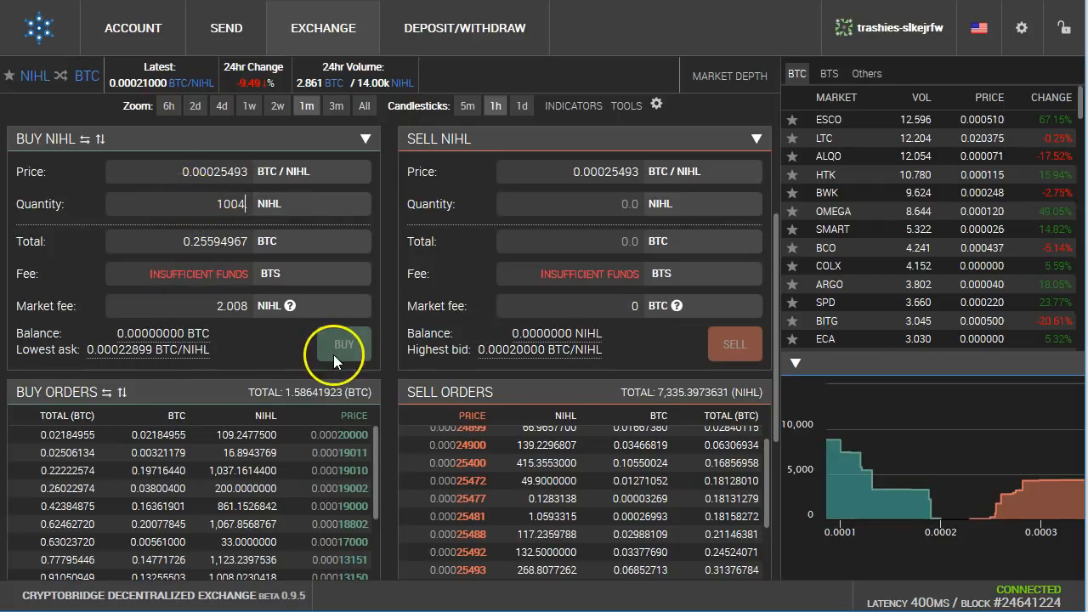
scroll(476, 451, up, 2)
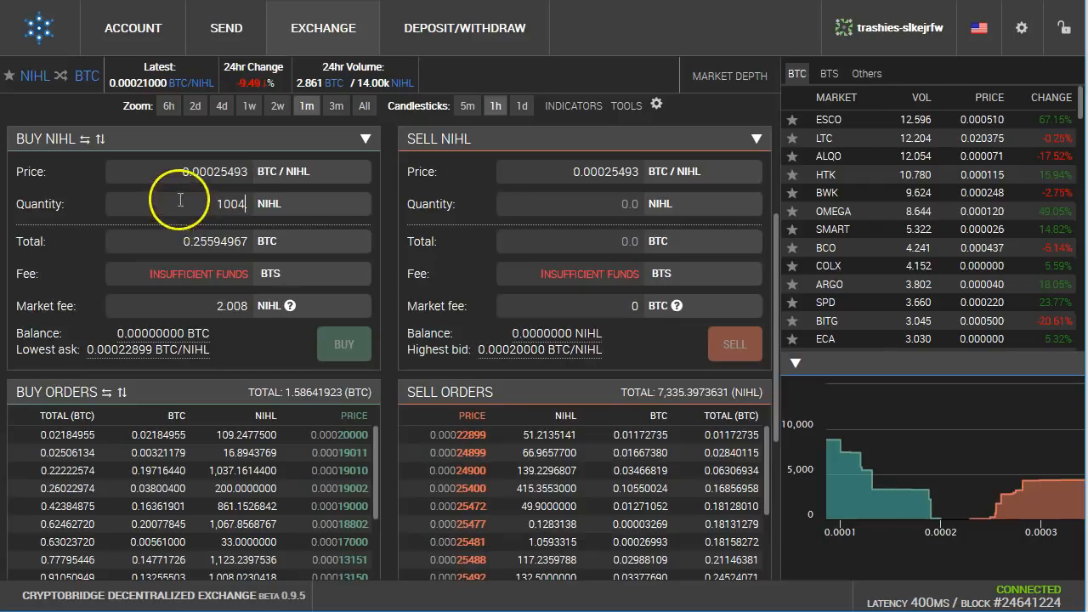
Step: Highlight the 1004 buy quantity and the 0.22222574 buy-orders total in the NIHL order book
double_click(229, 205)
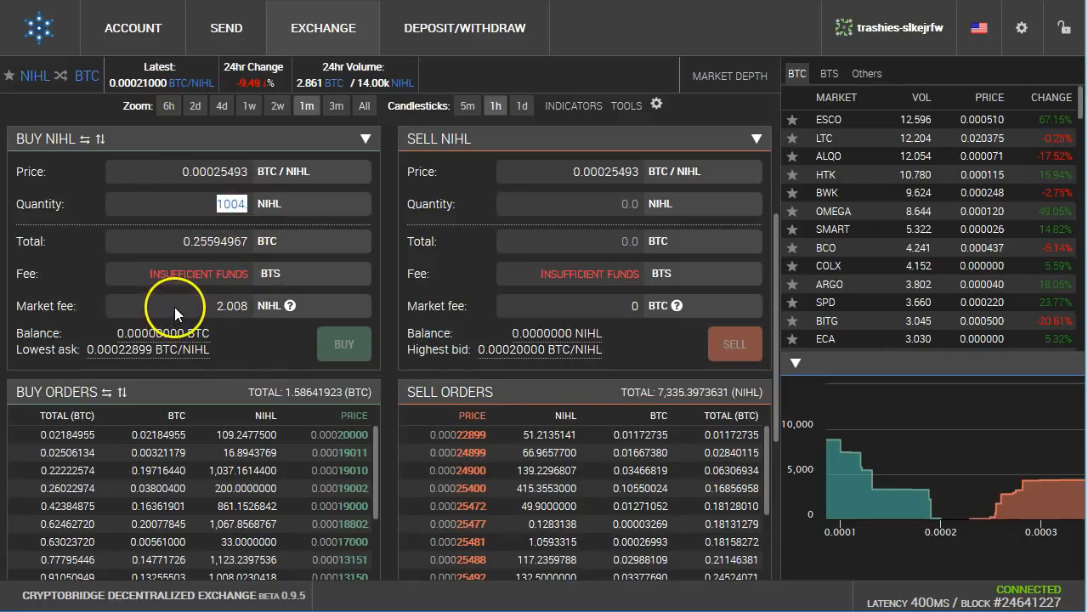
drag(182, 243, 229, 247)
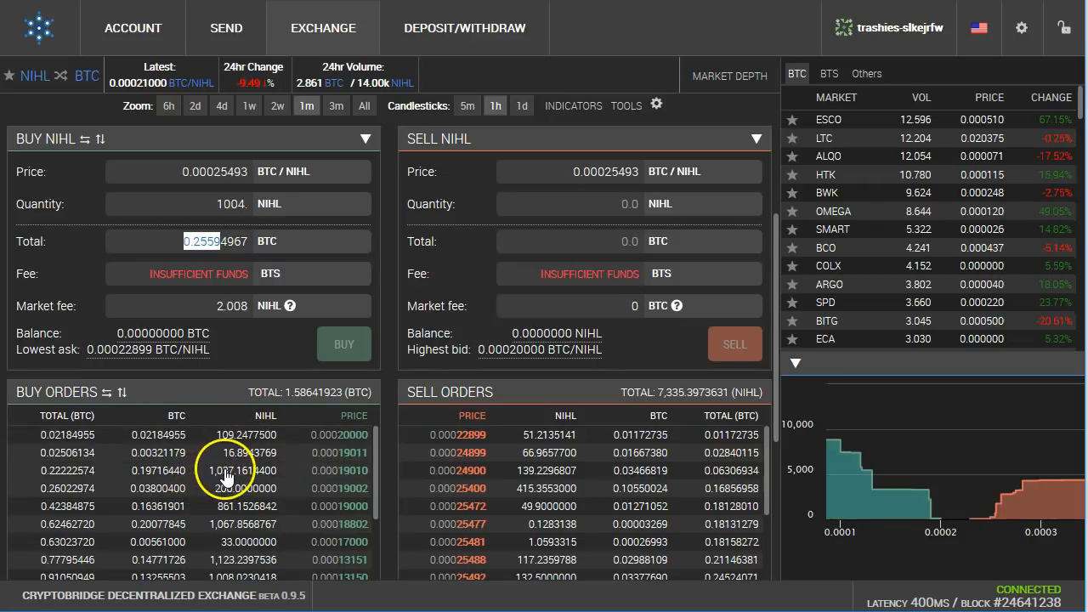
drag(26, 471, 96, 481)
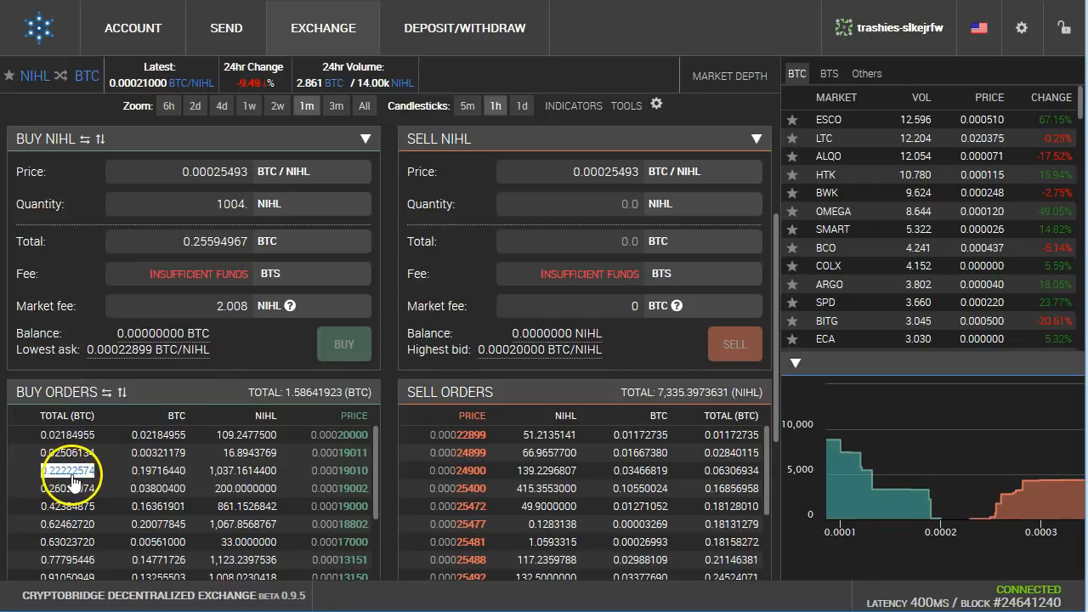
Step: Fill the trade forms from the 0.00019010 buy order and 0.00025481 sell order, then return to Deposit/Withdraw
click(187, 473)
drag(299, 480, 365, 481)
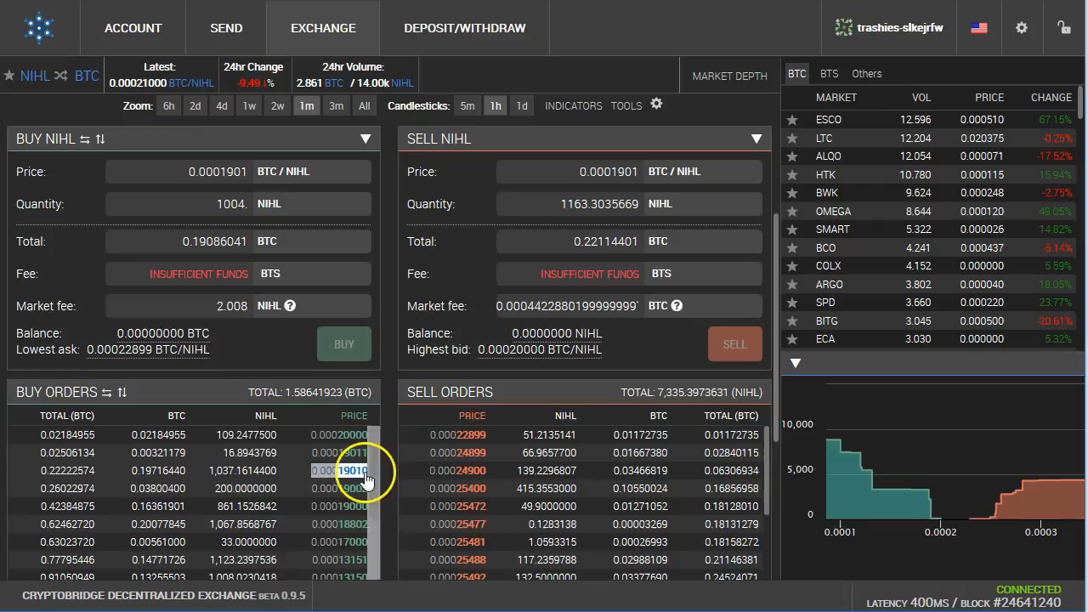
drag(208, 472, 254, 481)
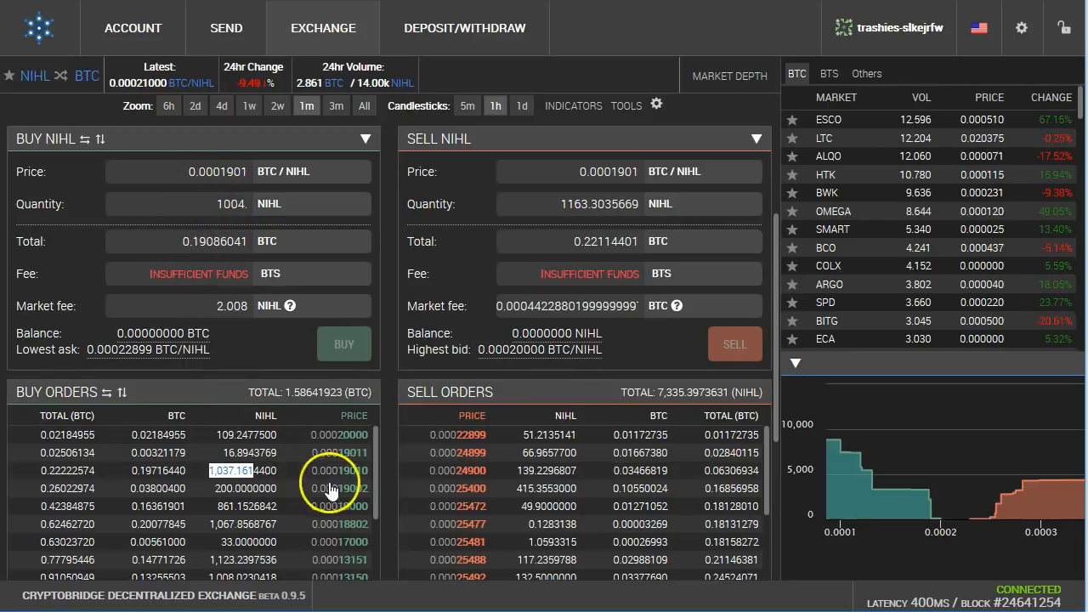
drag(310, 470, 364, 473)
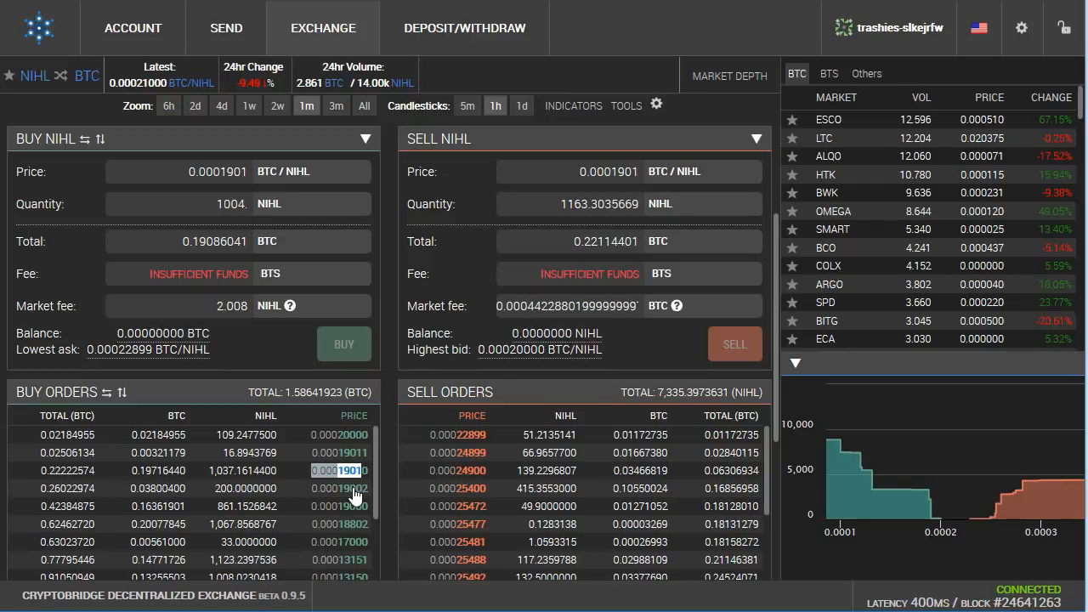
click(586, 534)
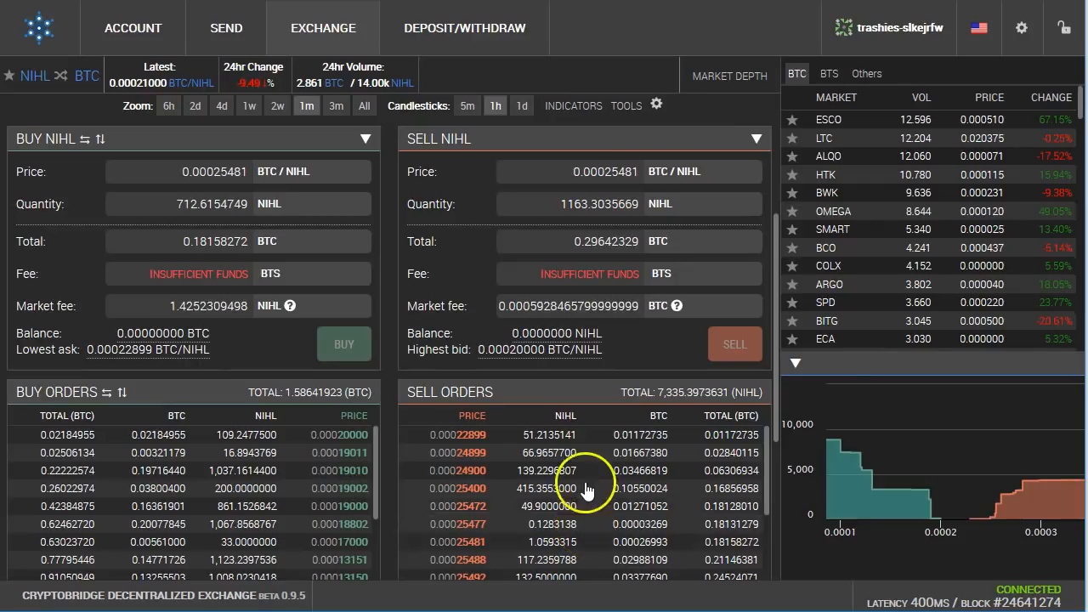
click(457, 32)
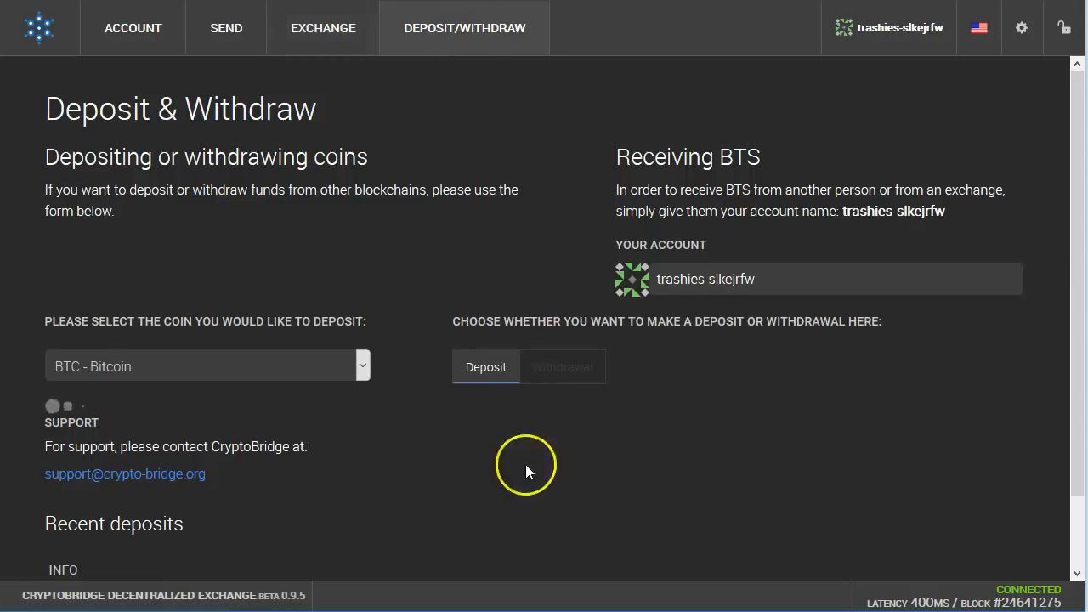
Step: Select NIHL - Nihilo Coin from the deposit coin dropdown
click(361, 366)
scroll(236, 253, down, 5)
scroll(235, 251, down, 7)
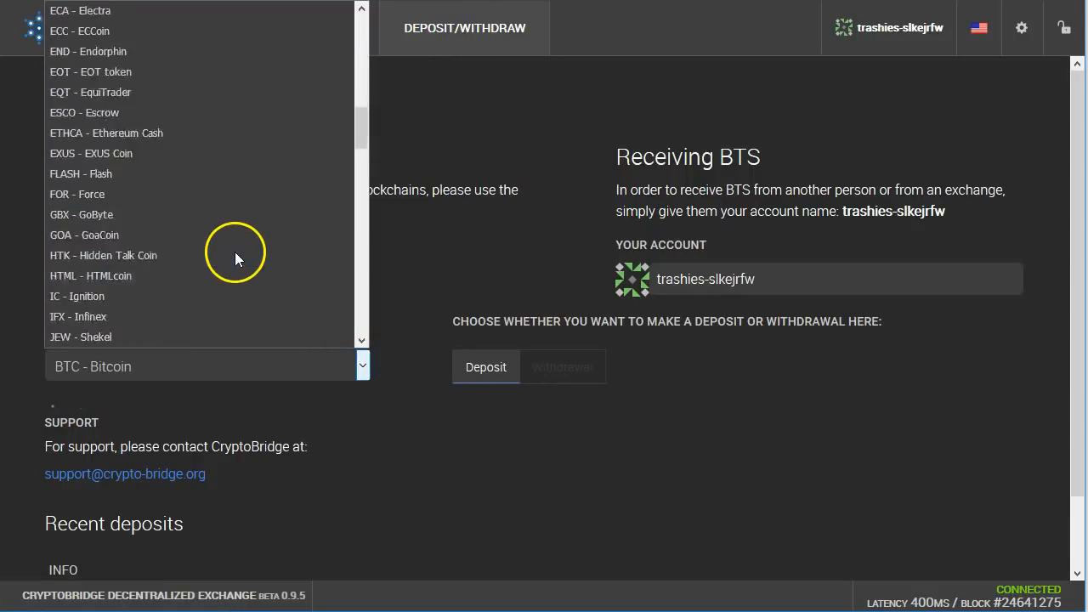
scroll(230, 252, down, 1)
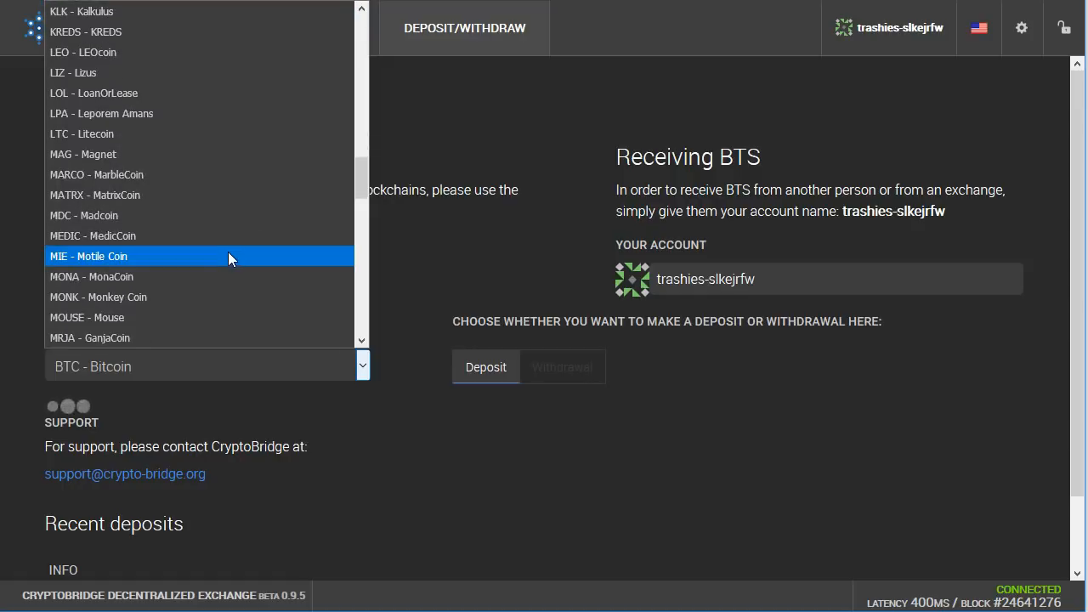
scroll(223, 251, down, 3)
scroll(222, 251, down, 1)
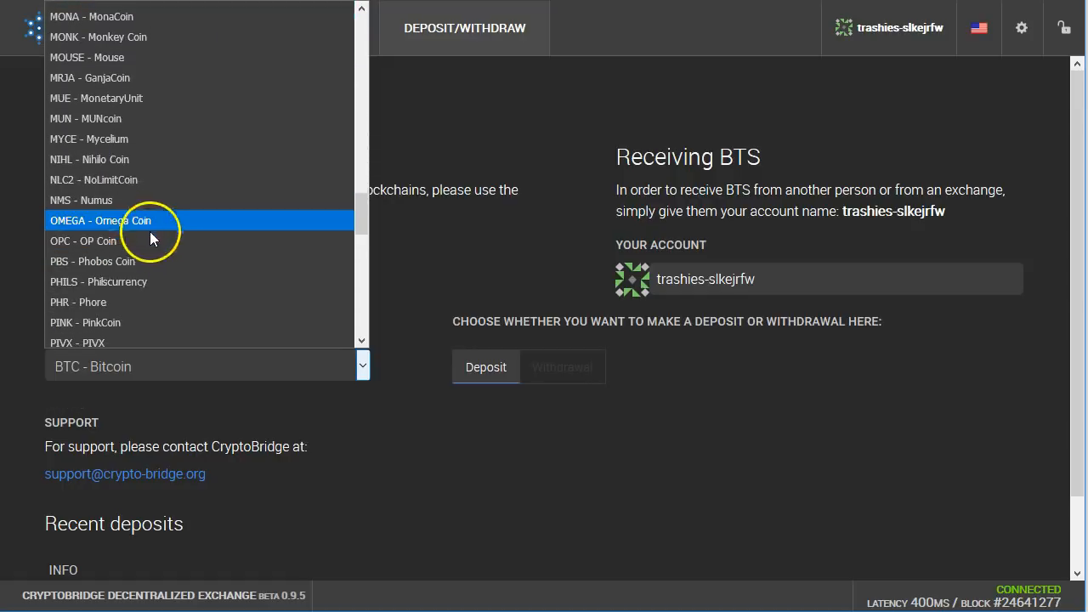
click(110, 164)
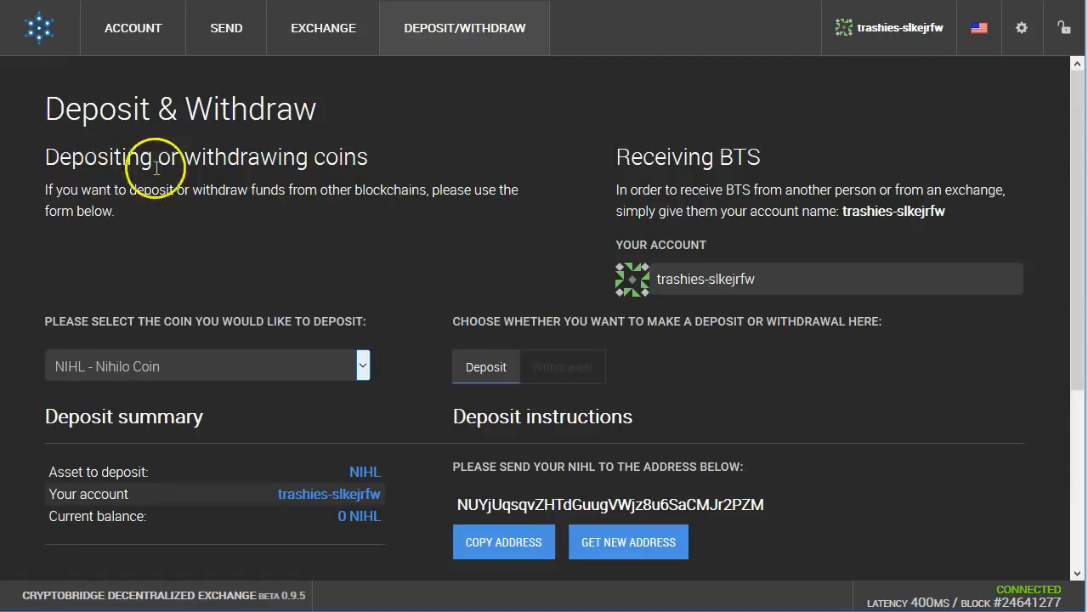
Step: Open the NIHL withdrawal form at its destination address field, then visit the Nihilo Coin website
click(550, 371)
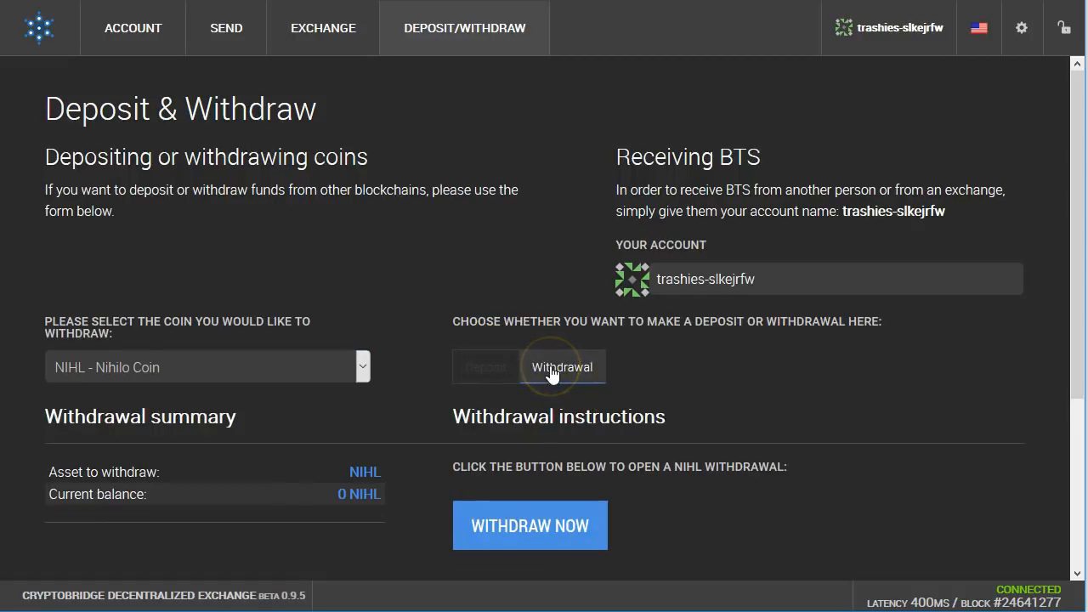
scroll(710, 381, down, 3)
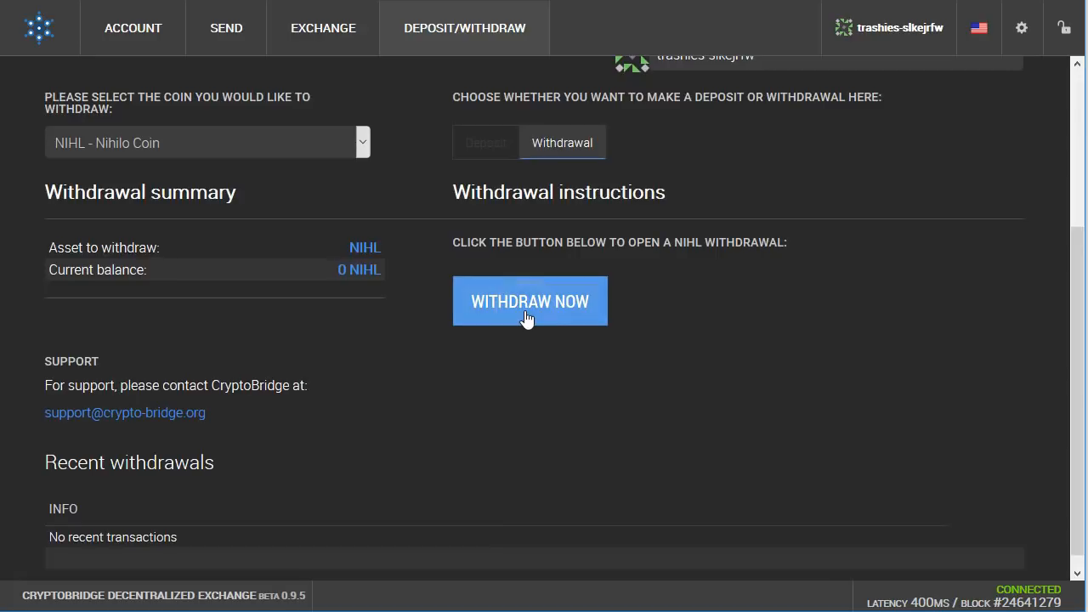
click(525, 317)
click(406, 345)
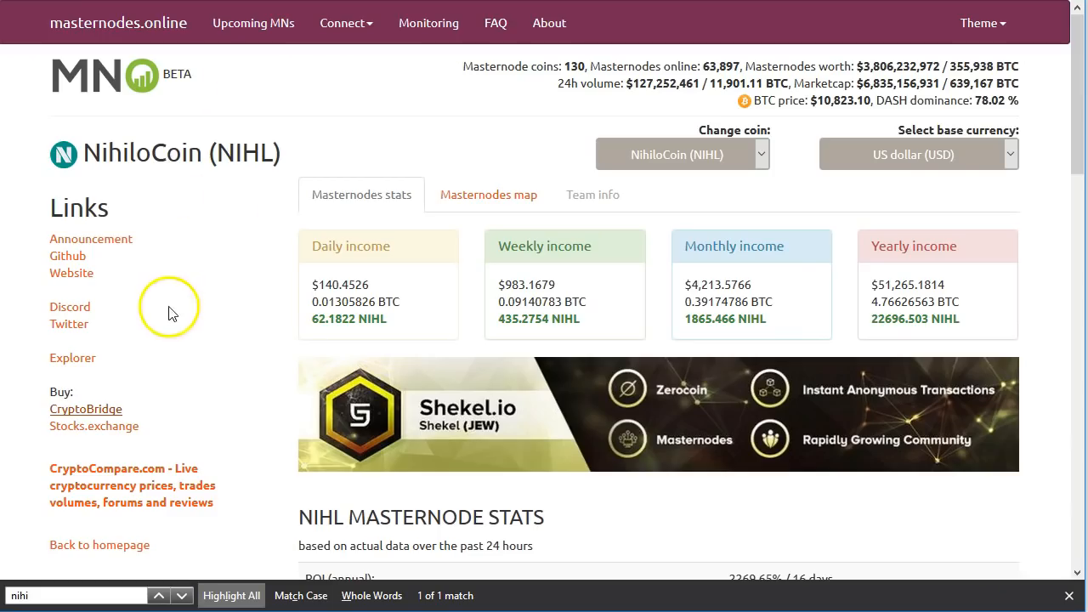
click(70, 272)
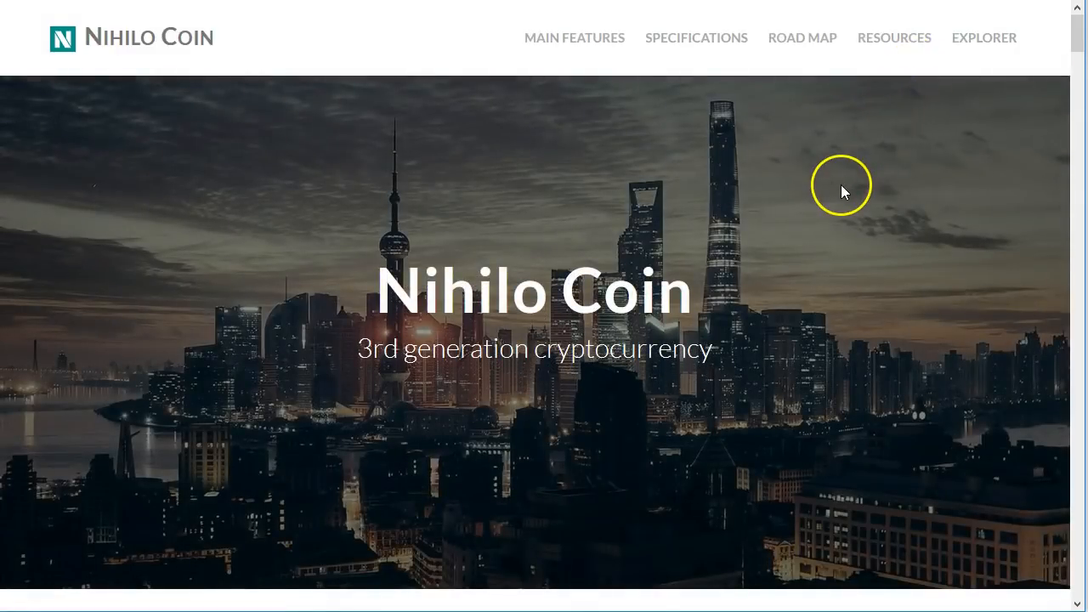
Step: Scroll to the site's Resources section and filter it to show only Wallet downloads
scroll(840, 185, down, 10)
scroll(841, 185, down, 8)
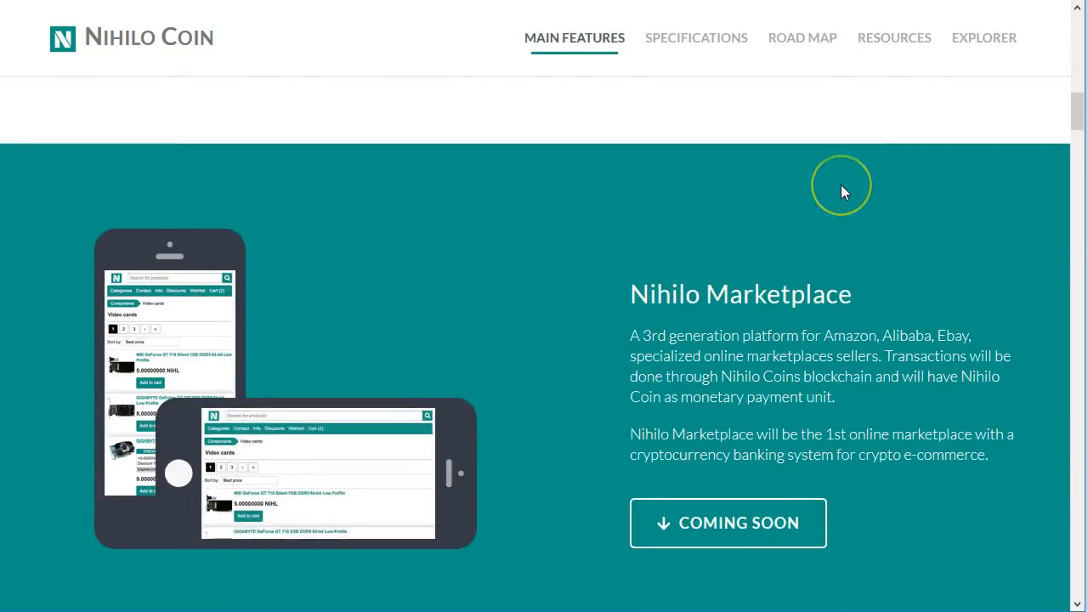
scroll(841, 192, down, 1)
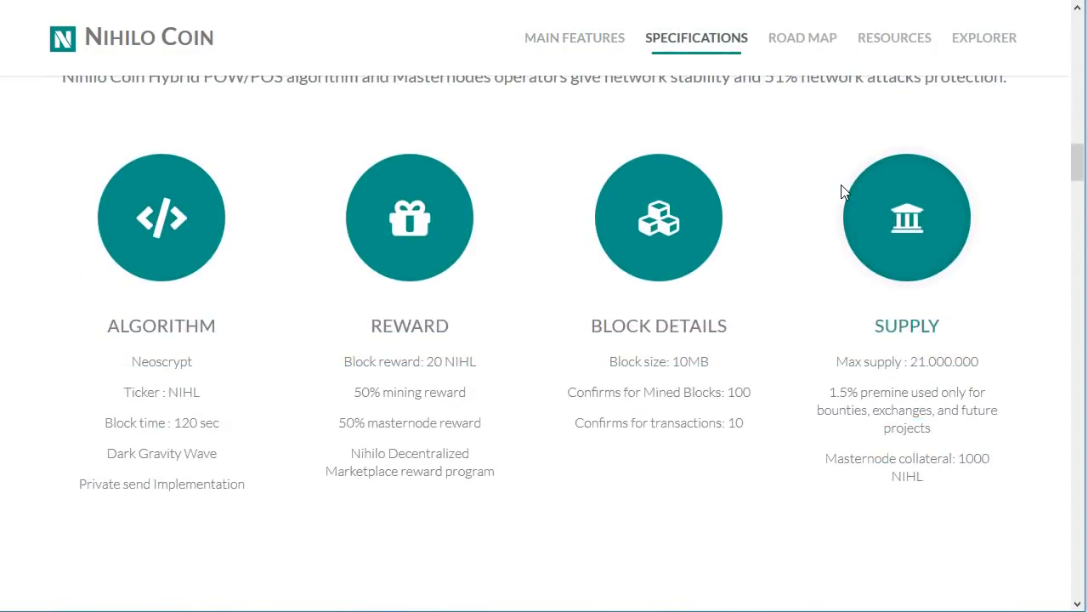
scroll(841, 192, down, 6)
scroll(841, 187, down, 15)
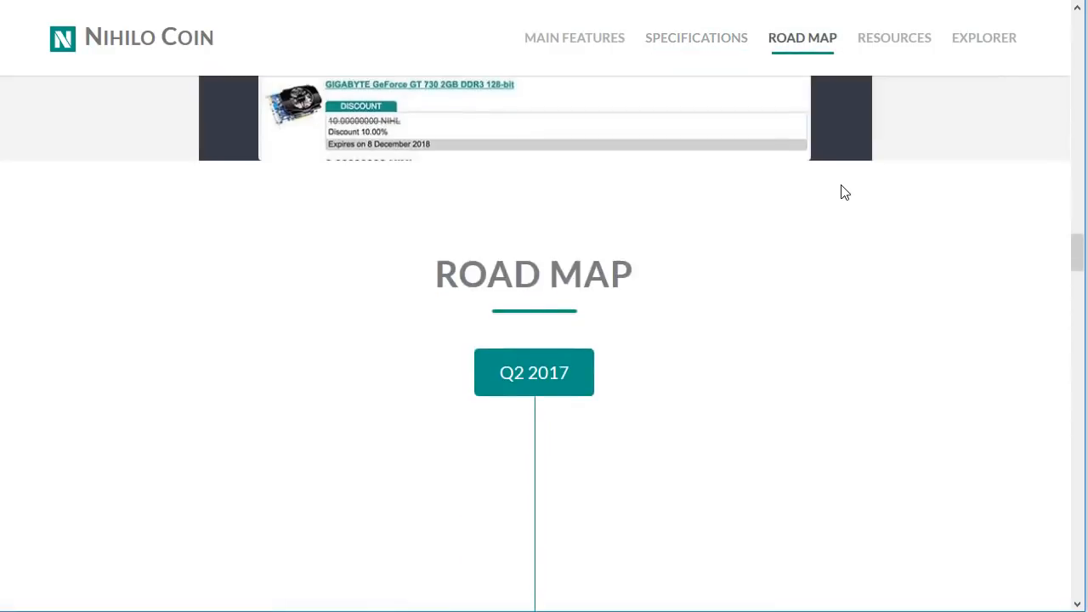
scroll(845, 192, down, 12)
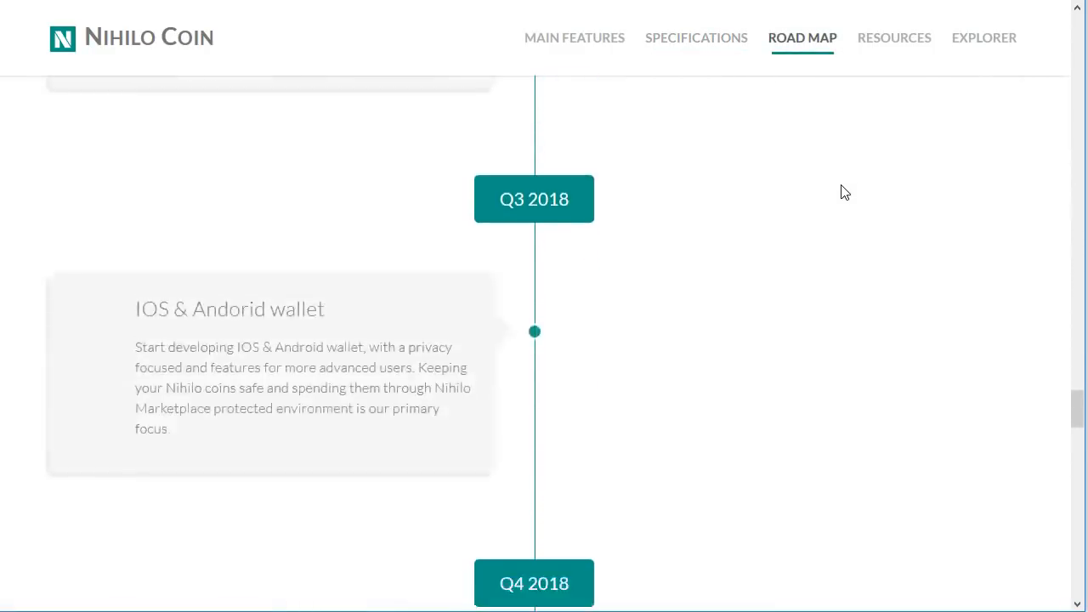
scroll(844, 193, up, 2)
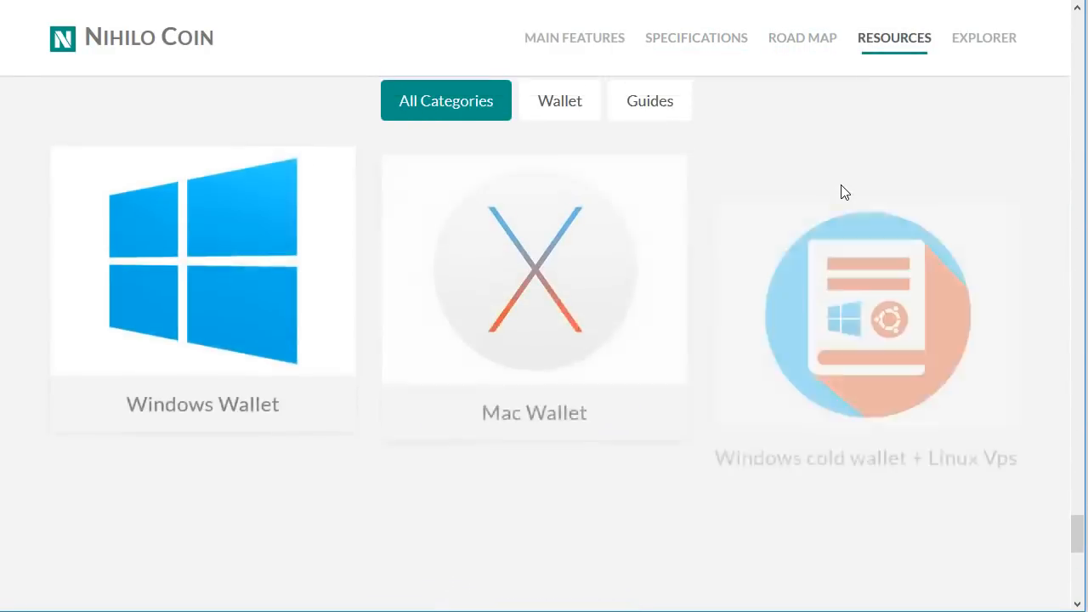
scroll(840, 193, down, 1)
click(565, 189)
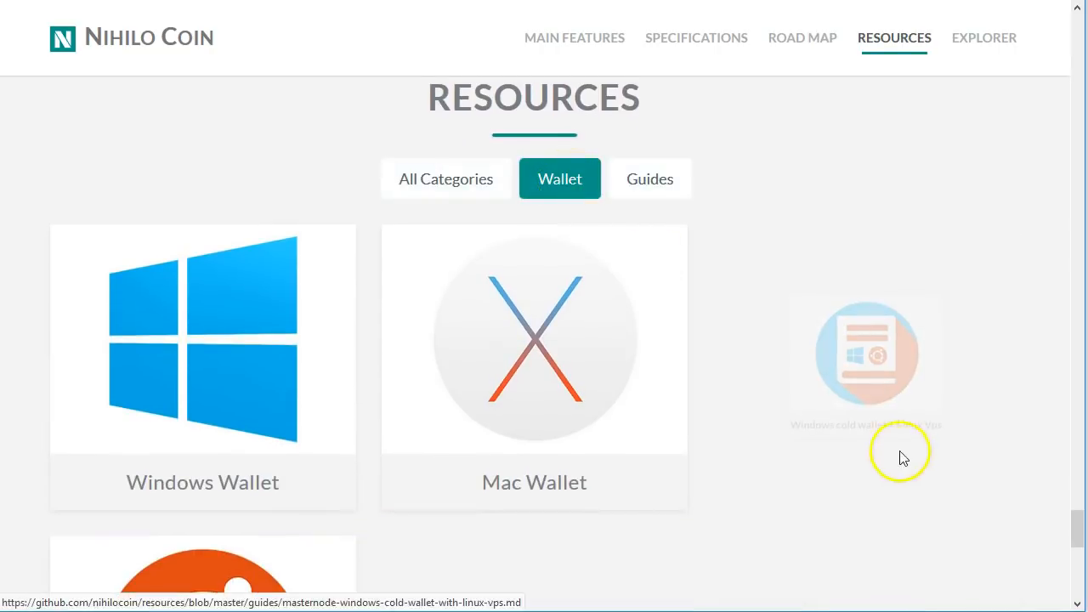
scroll(624, 437, down, 1)
scroll(374, 344, down, 2)
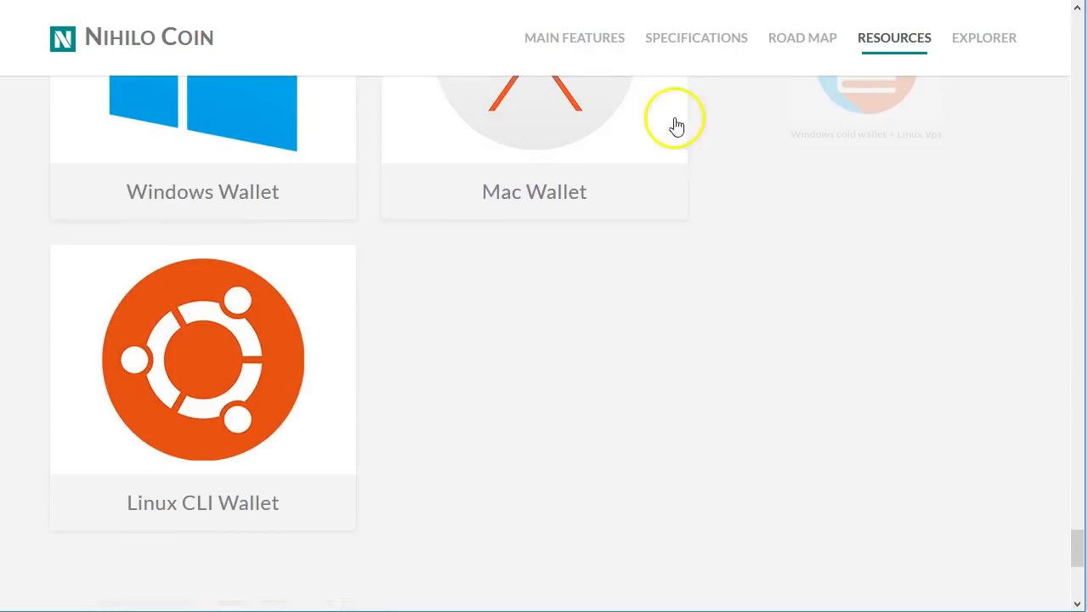
scroll(498, 304, up, 2)
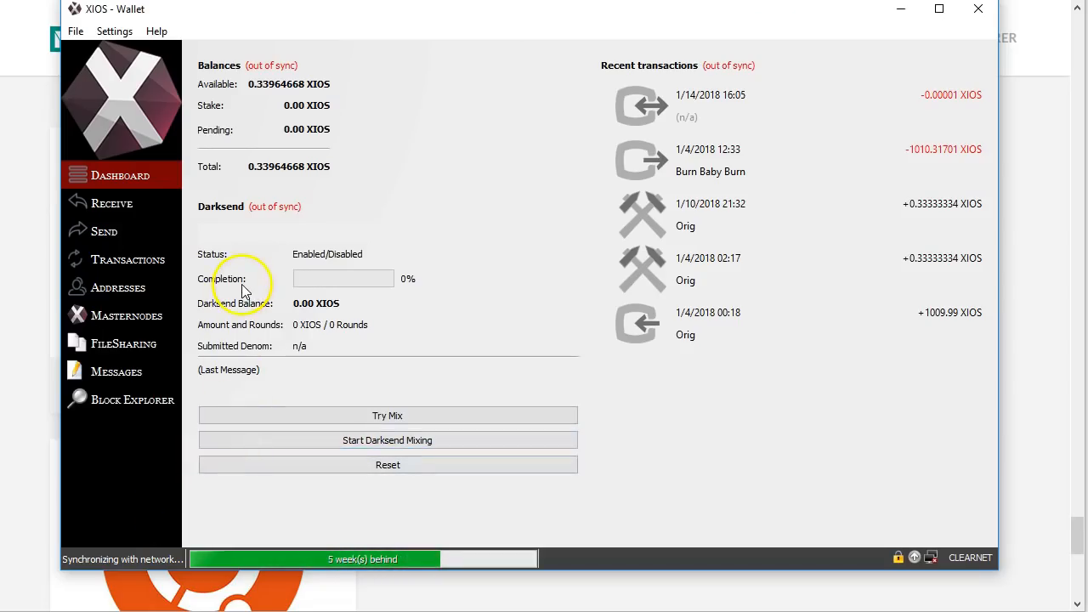
Step: Show the receiving addresses and inspect the Orig label, leaving it unchanged
click(112, 206)
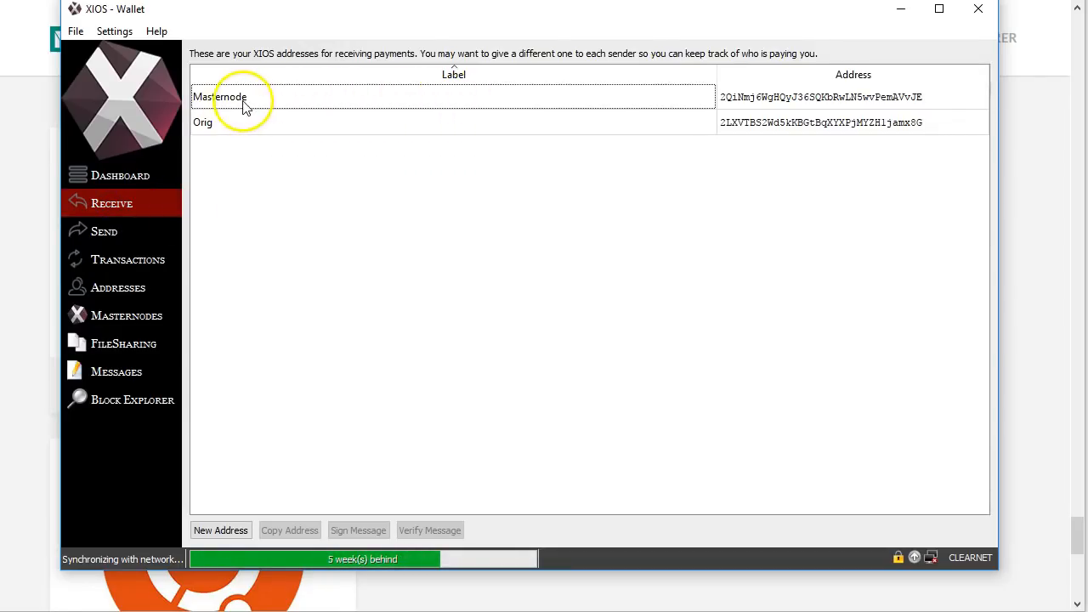
click(217, 127)
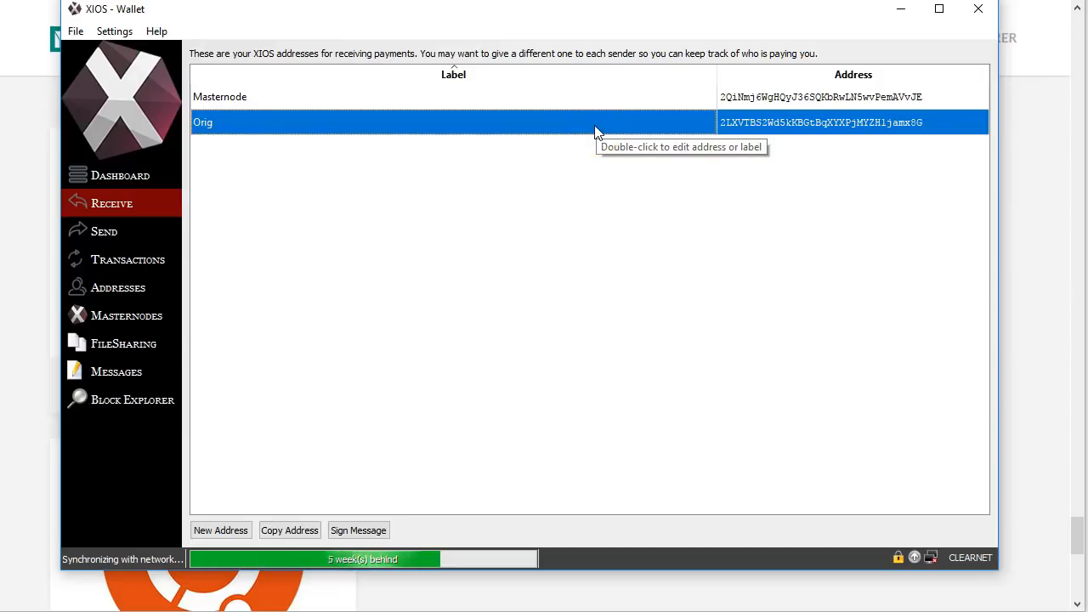
double_click(299, 119)
click(425, 122)
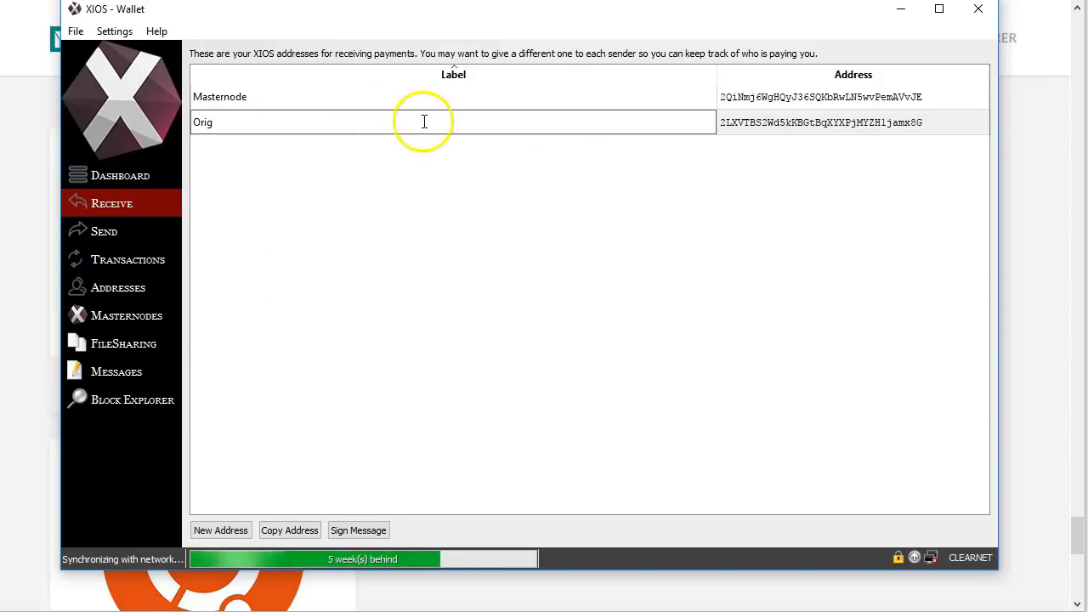
drag(559, 121, 188, 121)
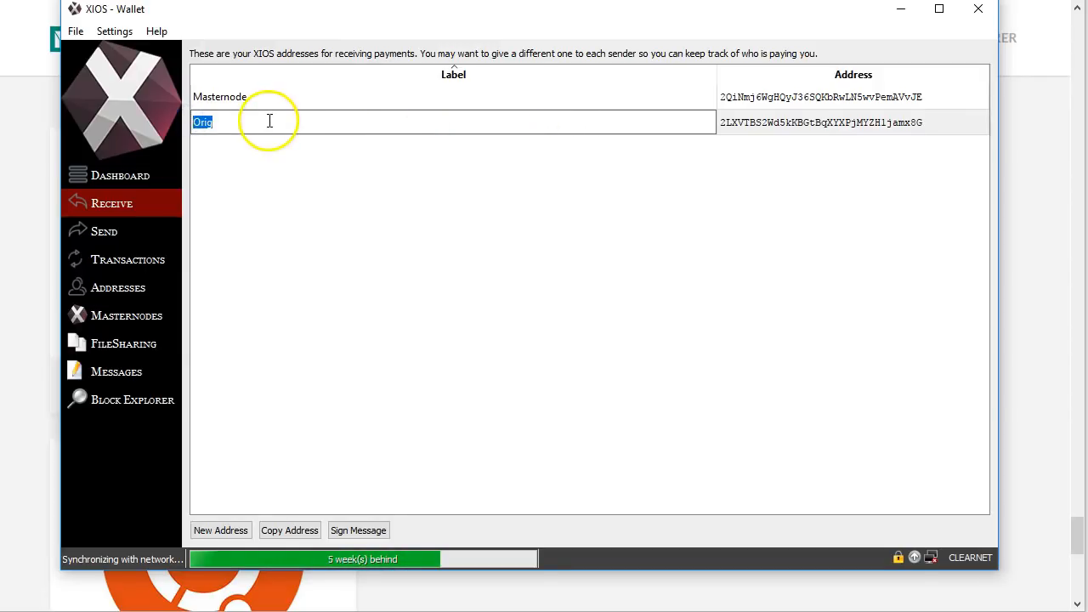
click(751, 233)
Step: Copy the Orig receiving address to the clipboard
click(758, 124)
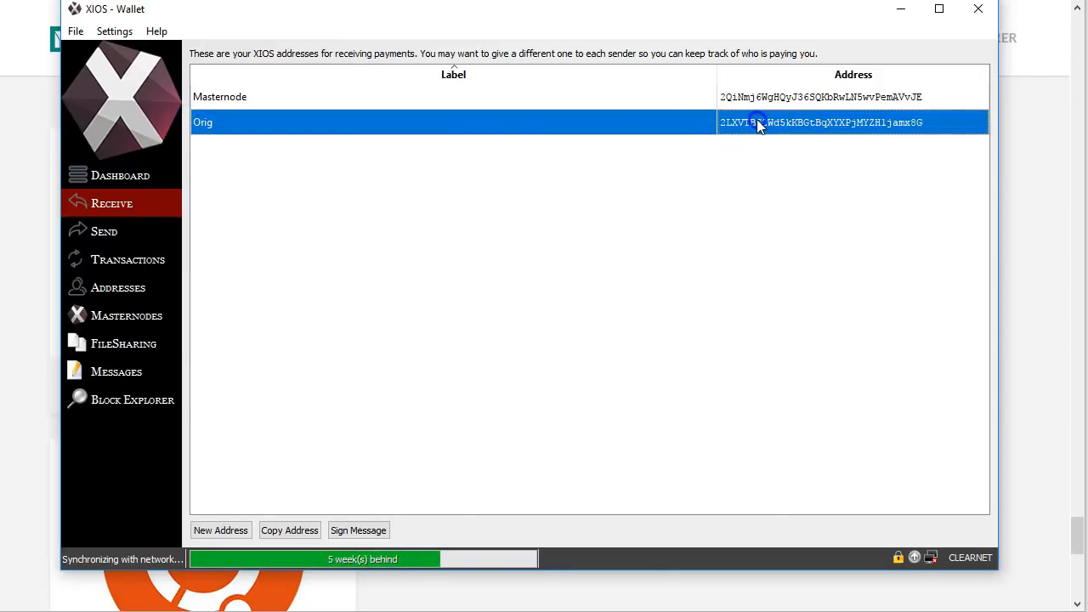
right_click(759, 124)
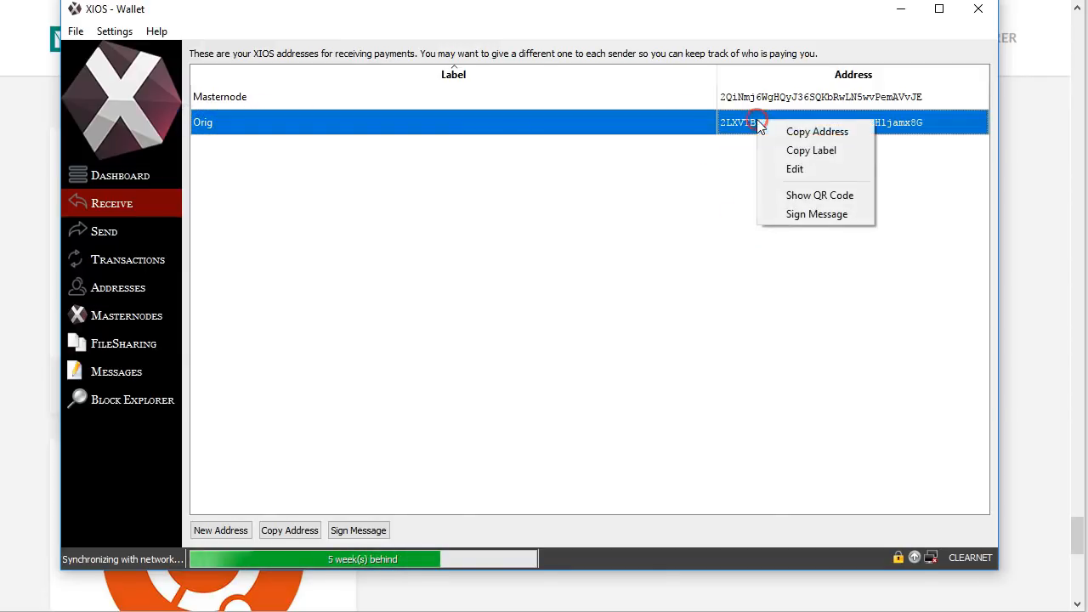
click(804, 132)
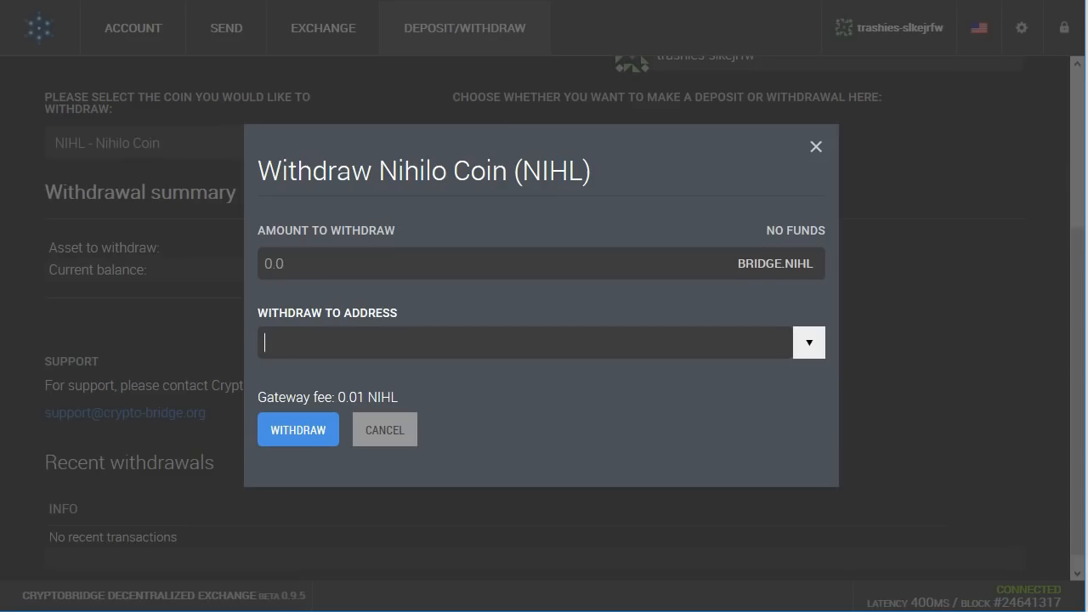
Step: Paste the copied XIOS address into the NIHL Withdraw To Address field
click(384, 340)
right_click(383, 340)
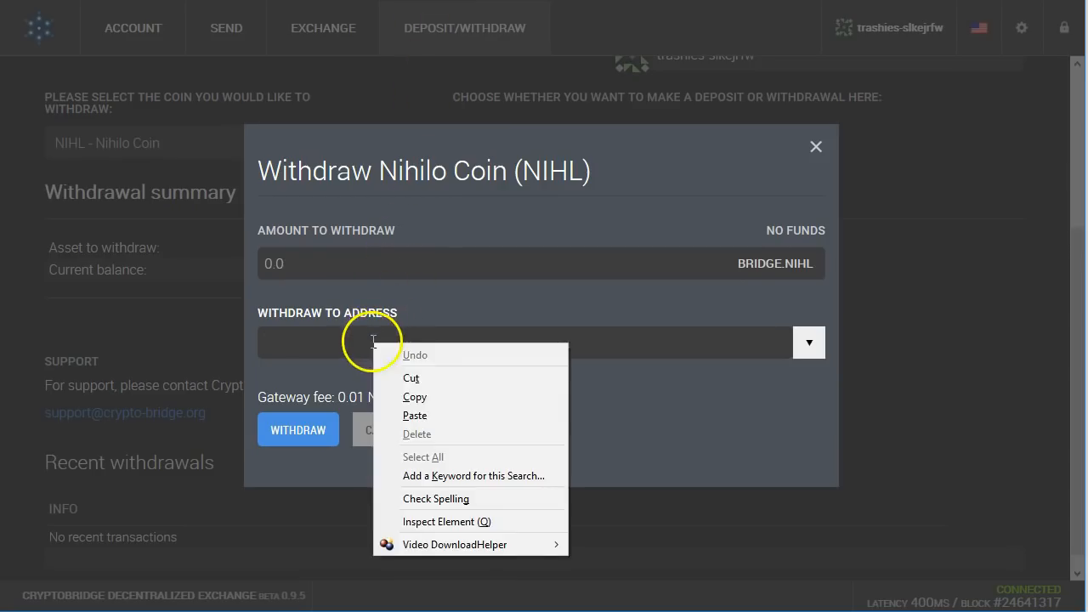
click(425, 413)
click(368, 264)
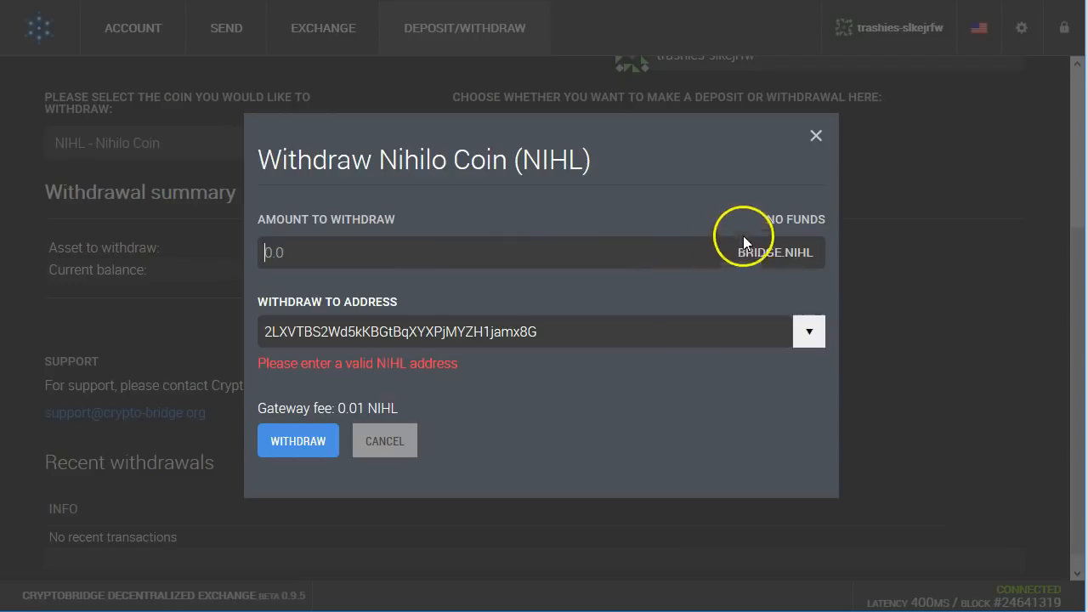
Step: Submit the withdrawal, which CryptoBridge rejects as an invalid NIHL address
drag(743, 236, 816, 220)
click(476, 331)
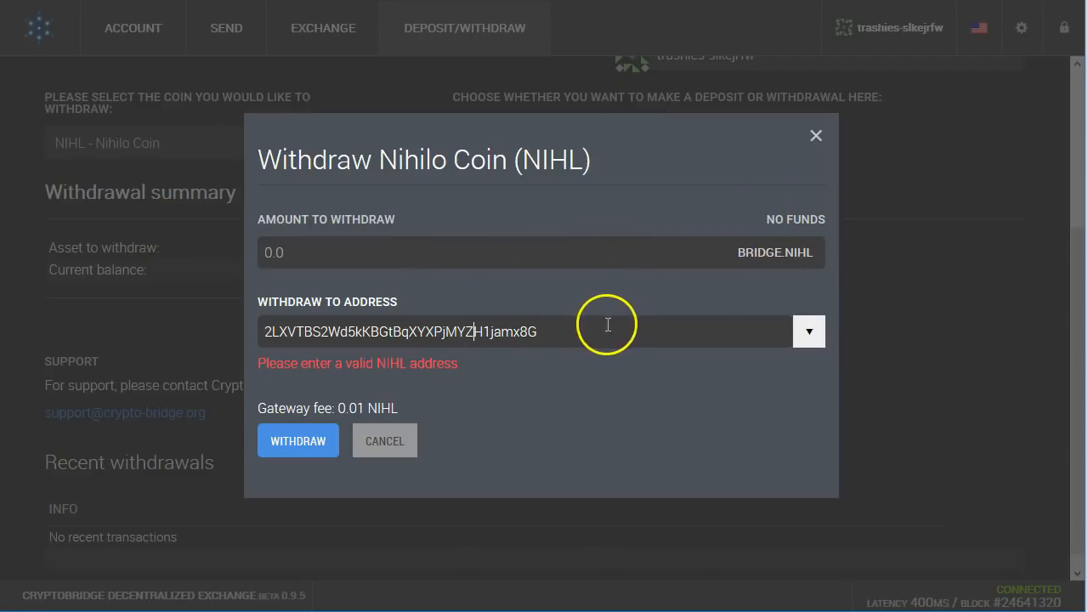
drag(575, 333, 226, 334)
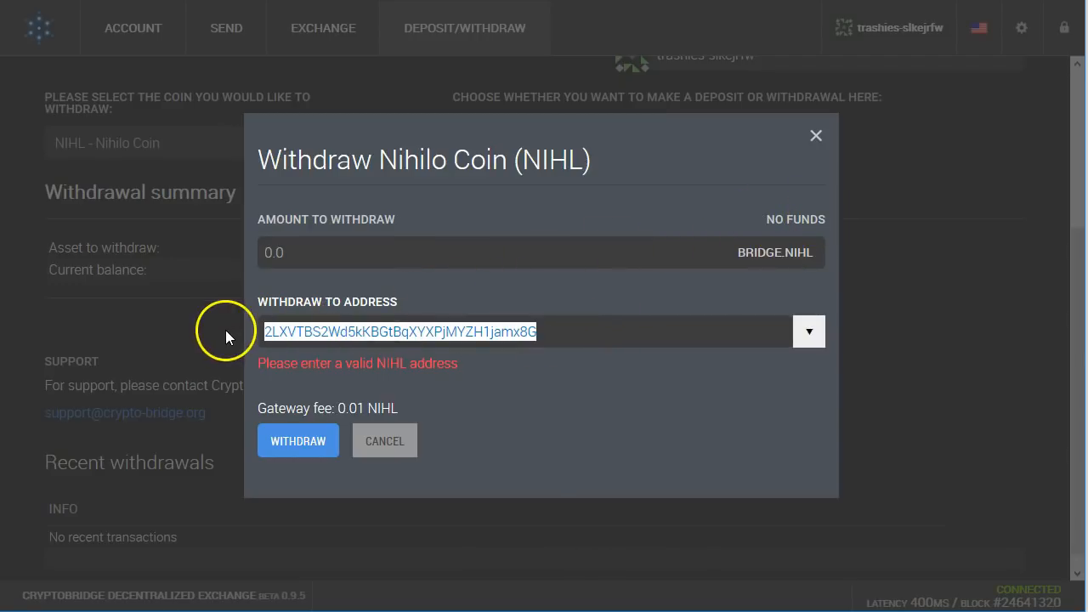
drag(212, 338, 233, 369)
click(286, 442)
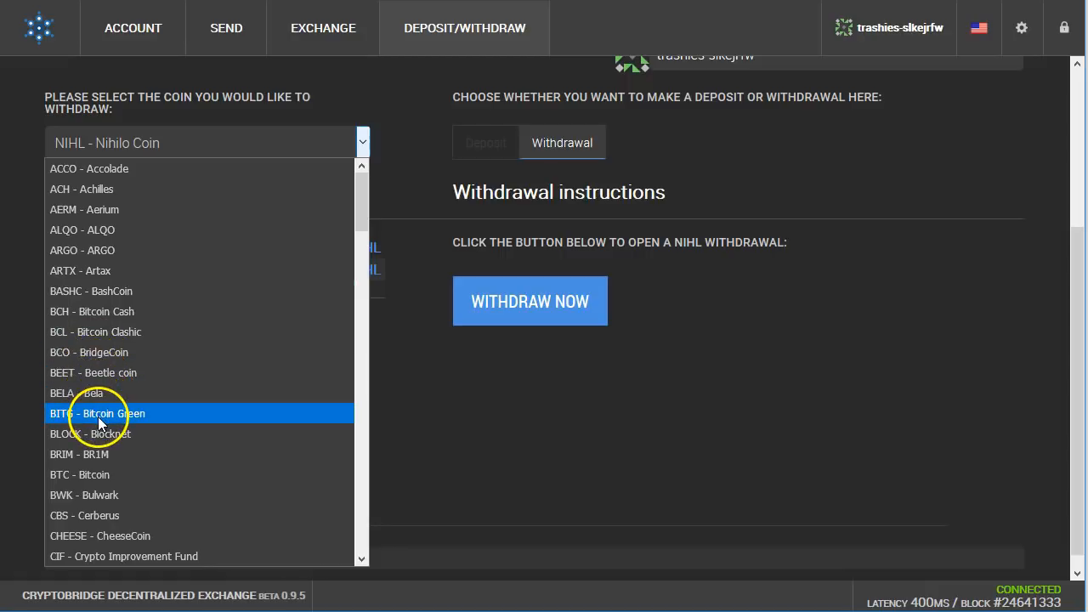
Step: Switch the withdrawal coin between Bitcoin and NIHL - Nihilo Coin, checking the withdrawal form
click(104, 474)
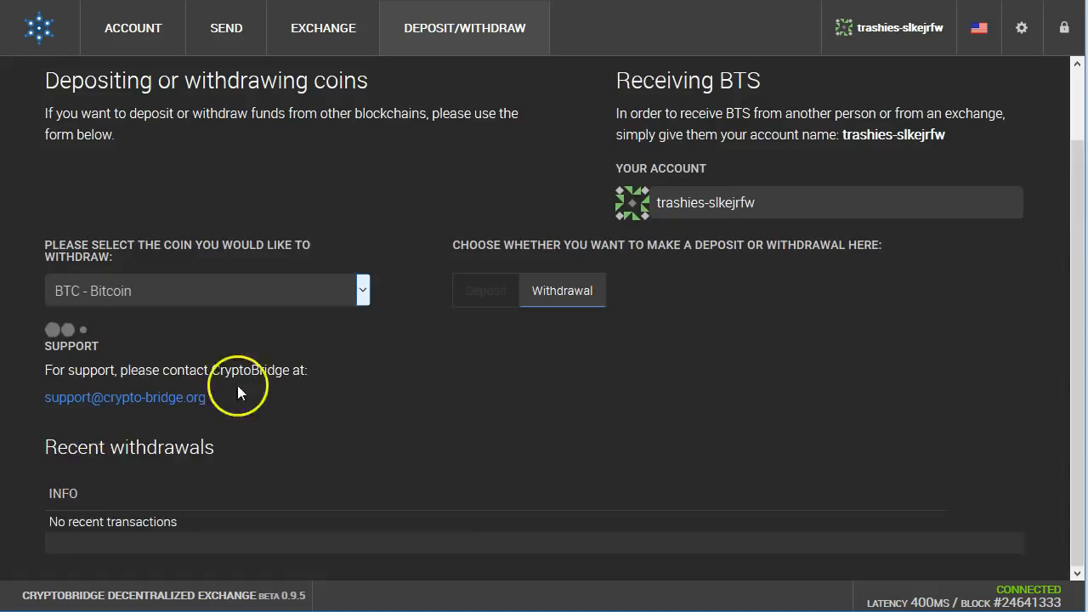
click(567, 293)
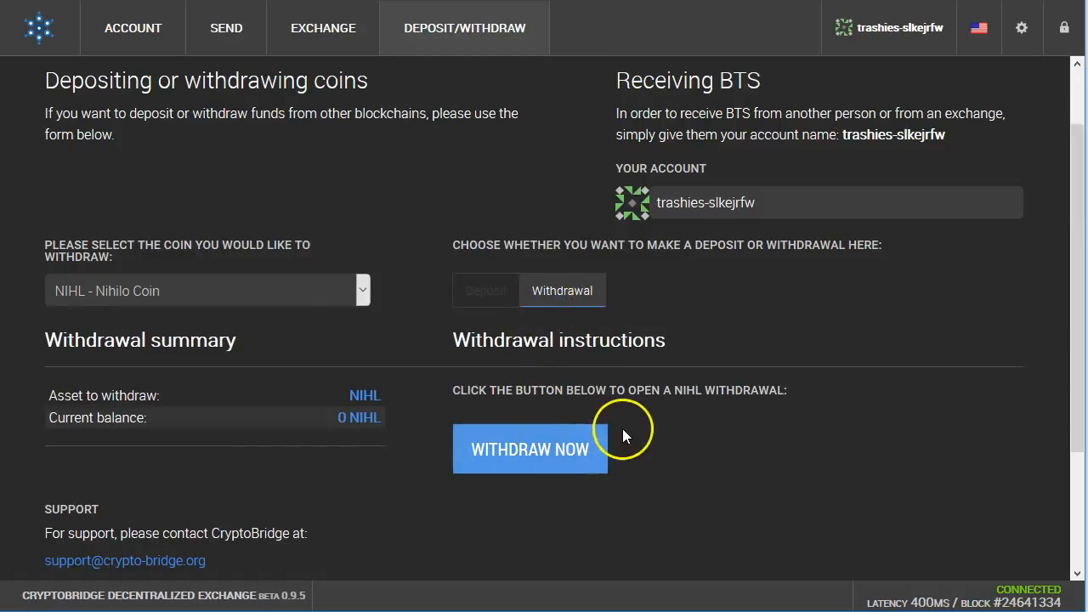
scroll(415, 481, down, 2)
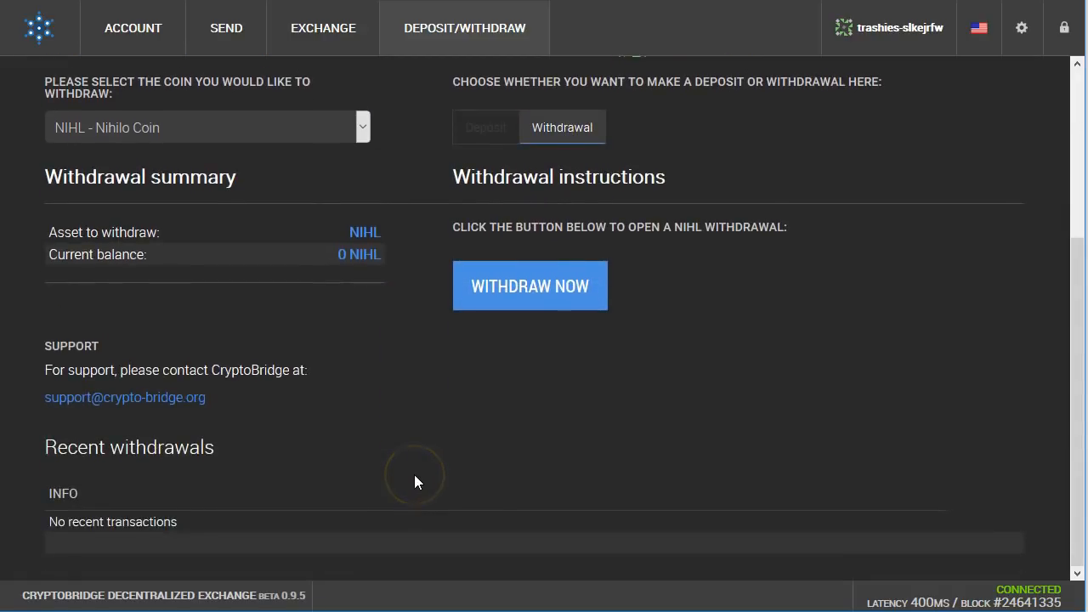
scroll(414, 474, up, 3)
click(247, 367)
scroll(136, 102, up, 2)
scroll(127, 78, up, 10)
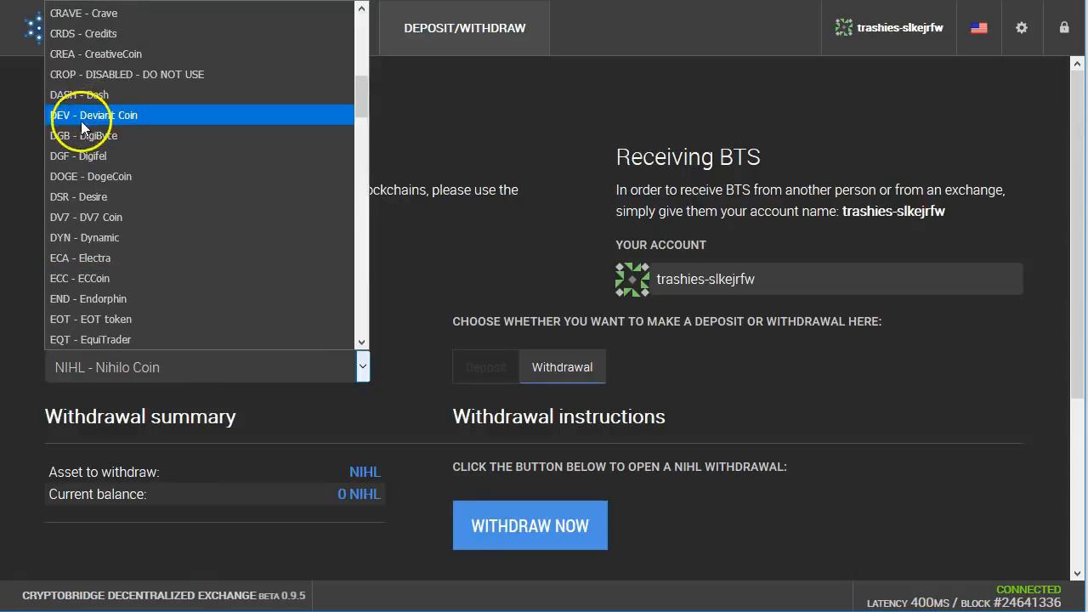
scroll(80, 119, up, 4)
click(81, 127)
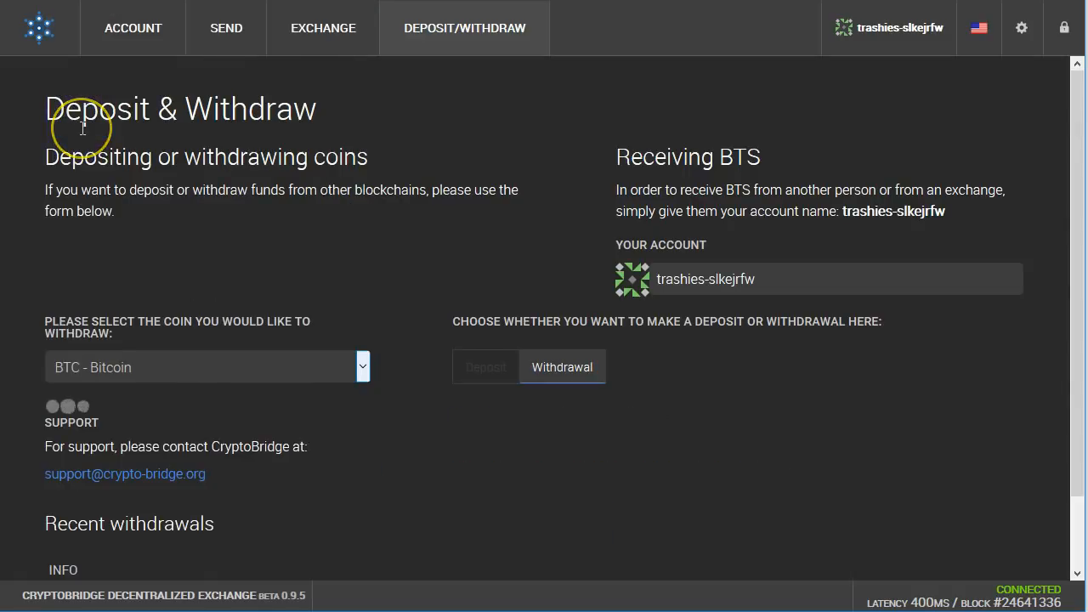
click(557, 371)
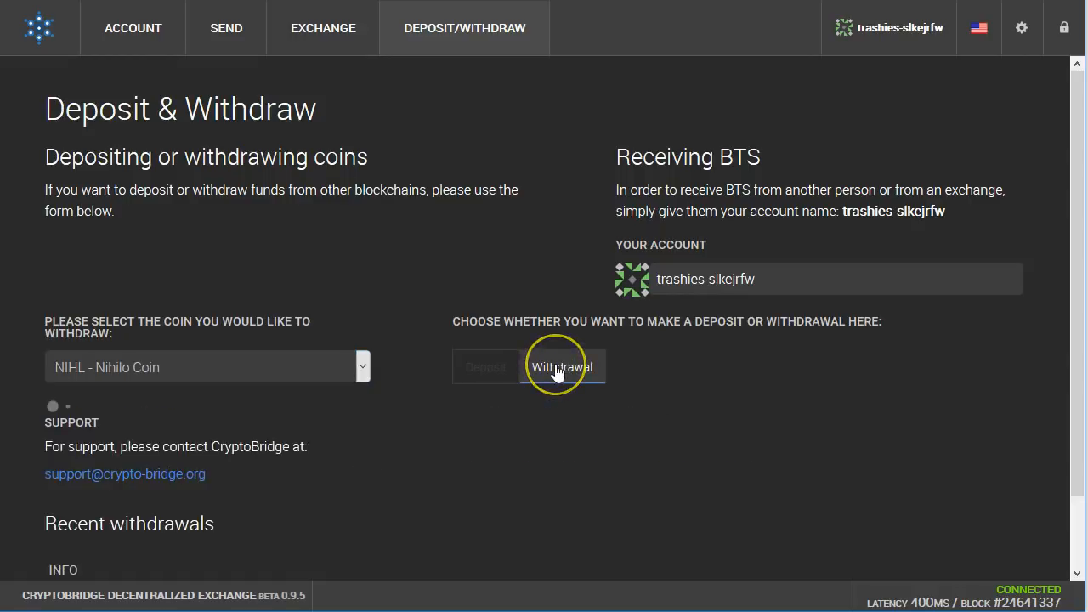
Step: Set the withdrawal coin to BTC - Bitcoin, showing a 0 BTC balance
click(335, 368)
scroll(192, 245, up, 10)
scroll(92, 140, up, 5)
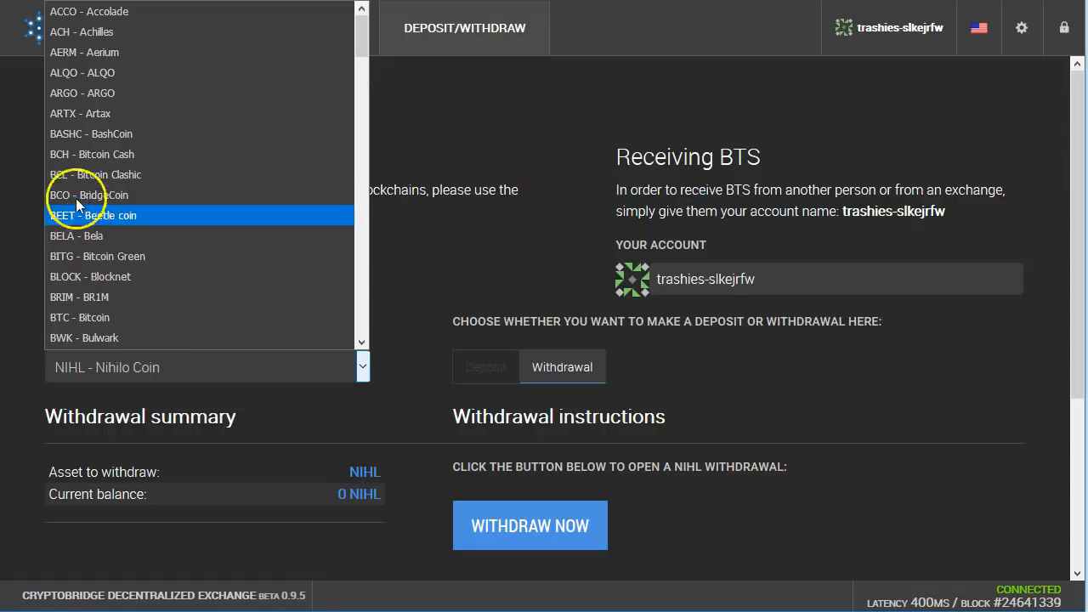
click(77, 316)
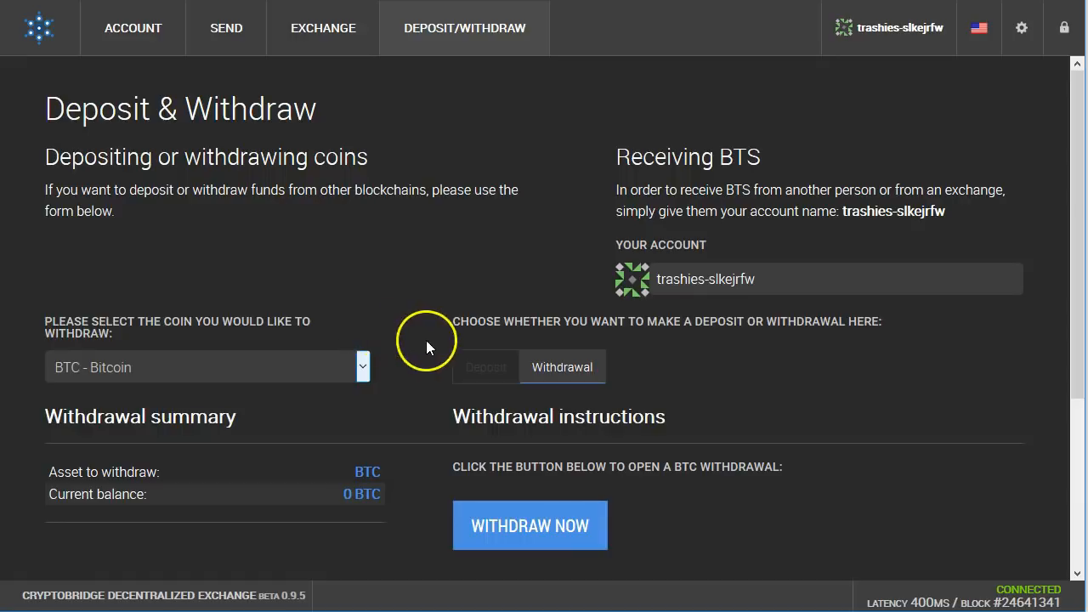
scroll(441, 340, down, 3)
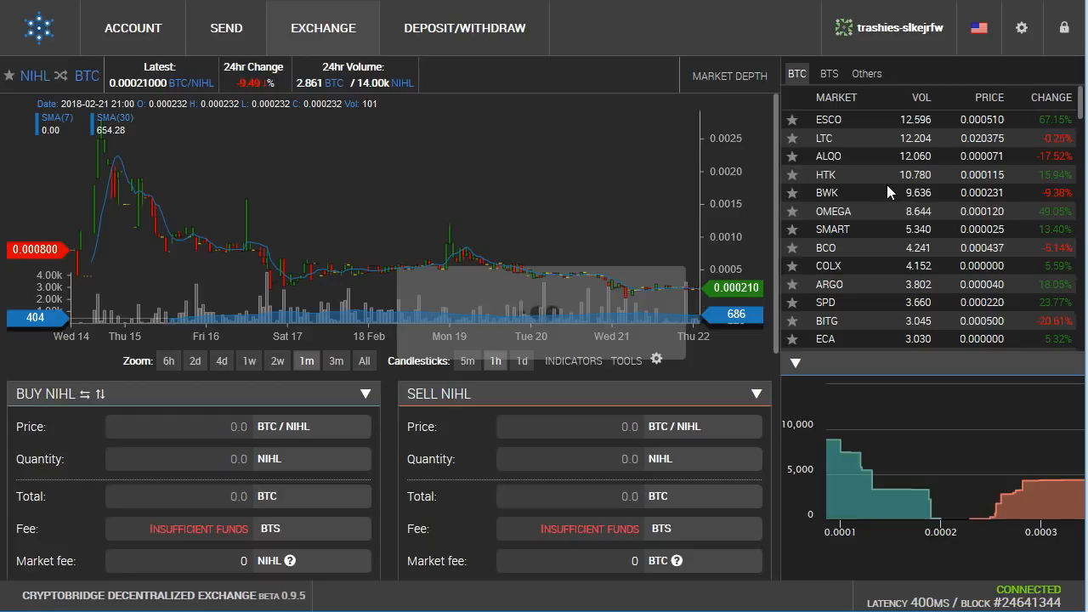
click(1003, 127)
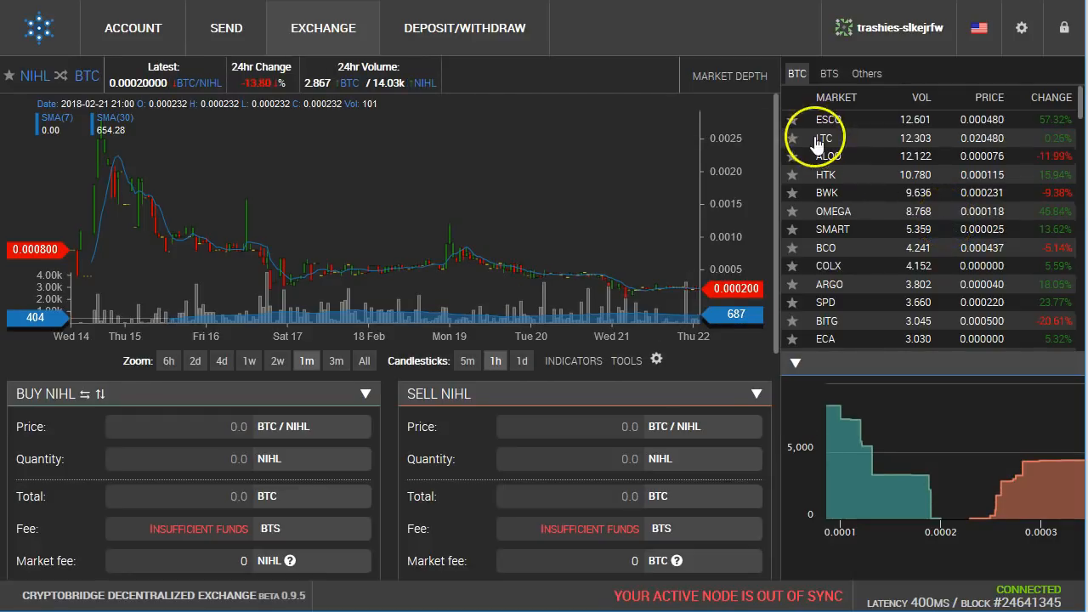
click(1052, 140)
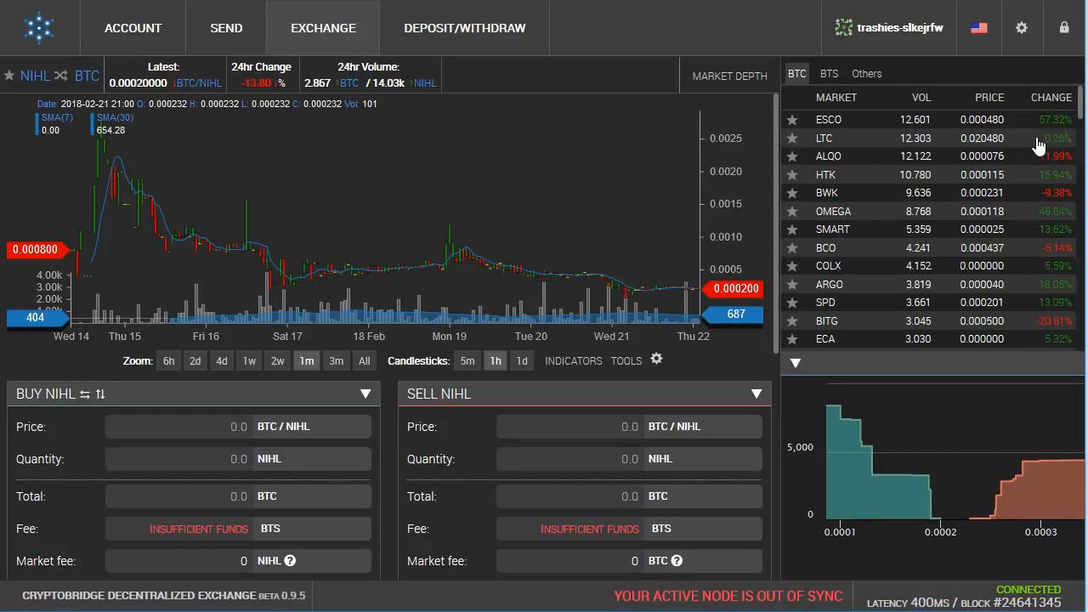
scroll(977, 204, down, 3)
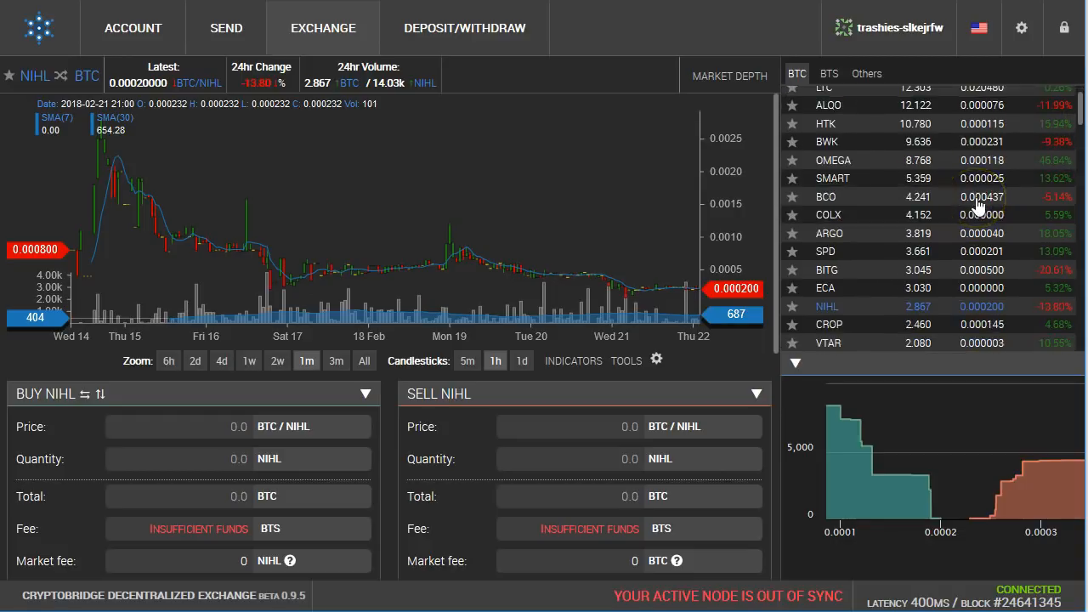
click(907, 309)
scroll(903, 311, down, 3)
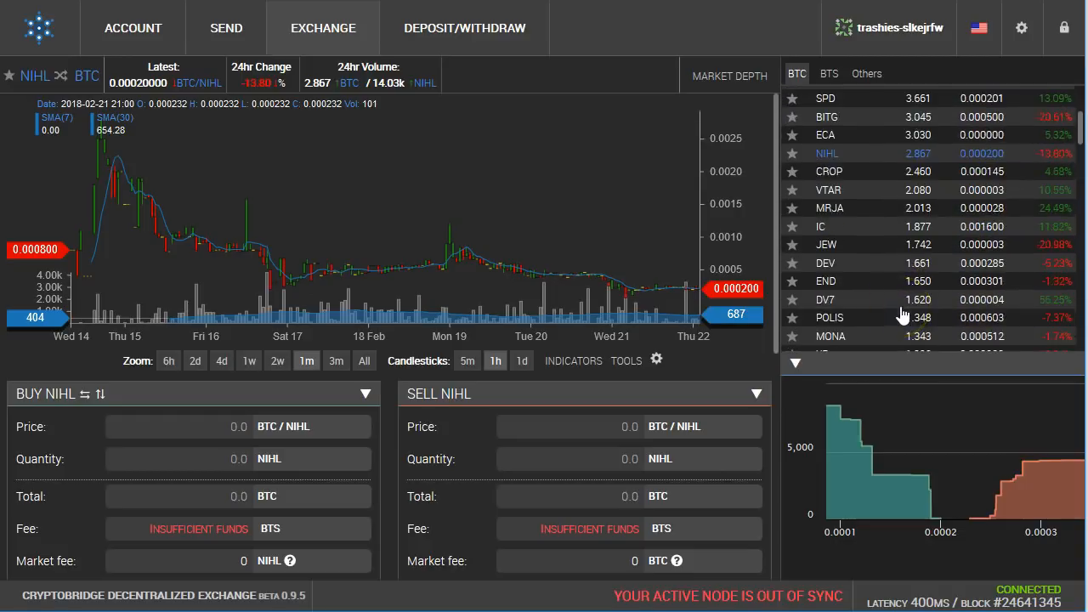
scroll(903, 314, down, 1)
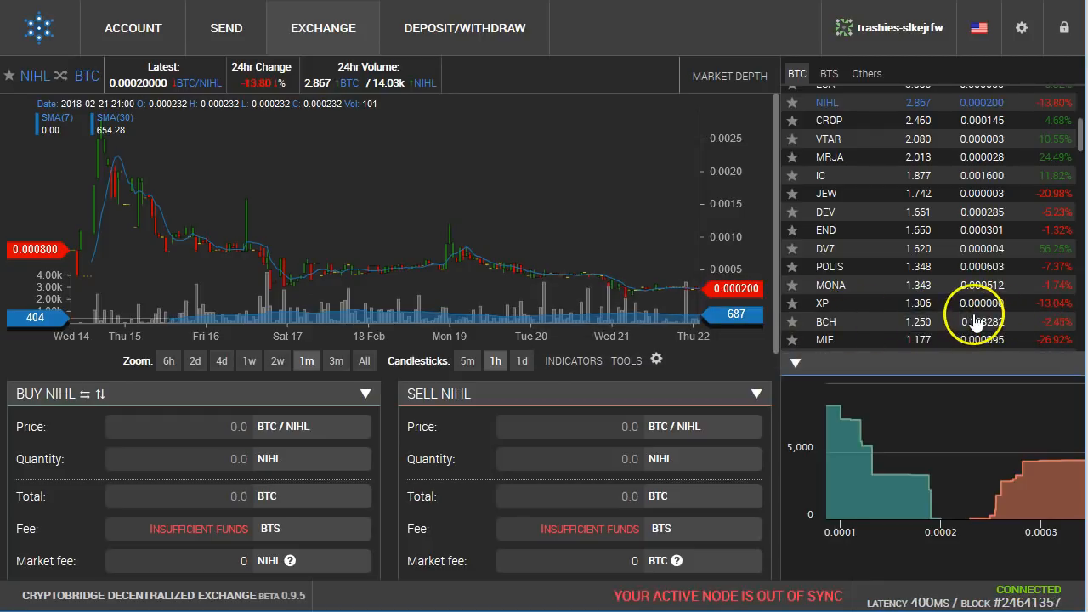
scroll(942, 295, down, 3)
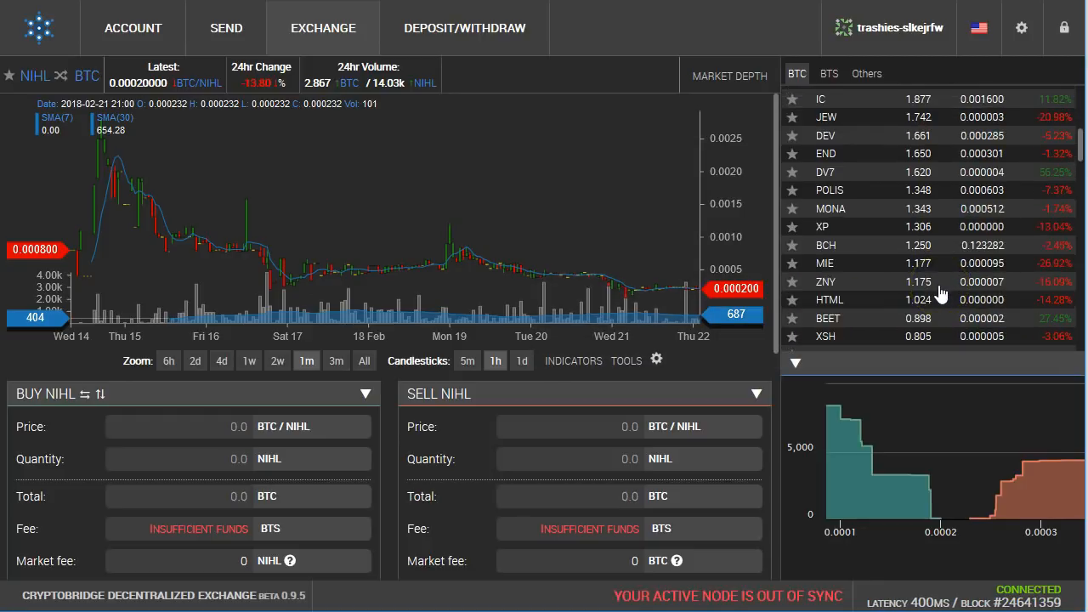
scroll(942, 294, down, 3)
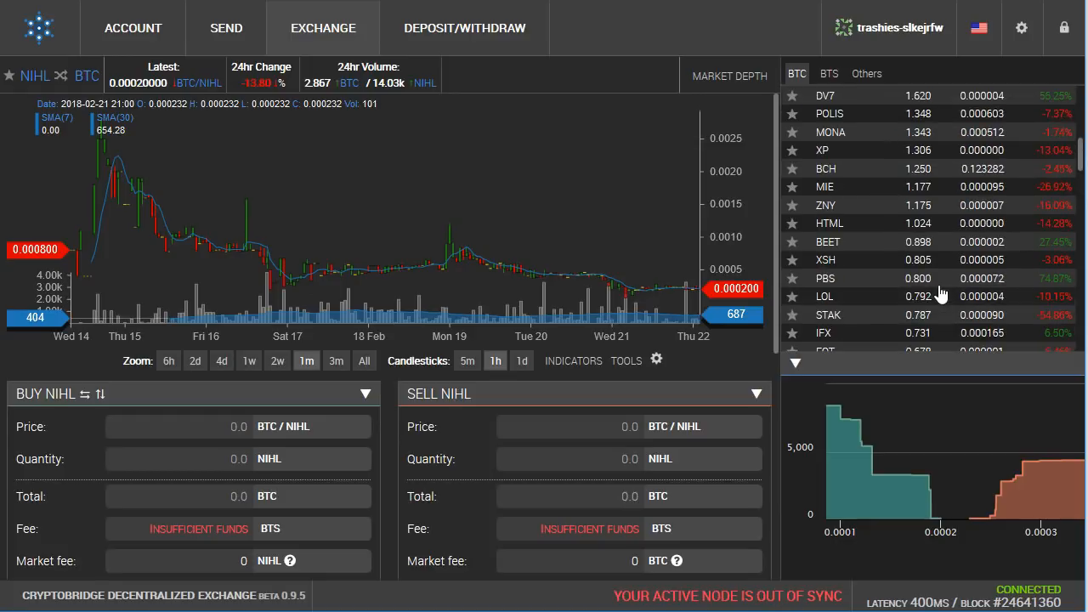
scroll(941, 294, down, 3)
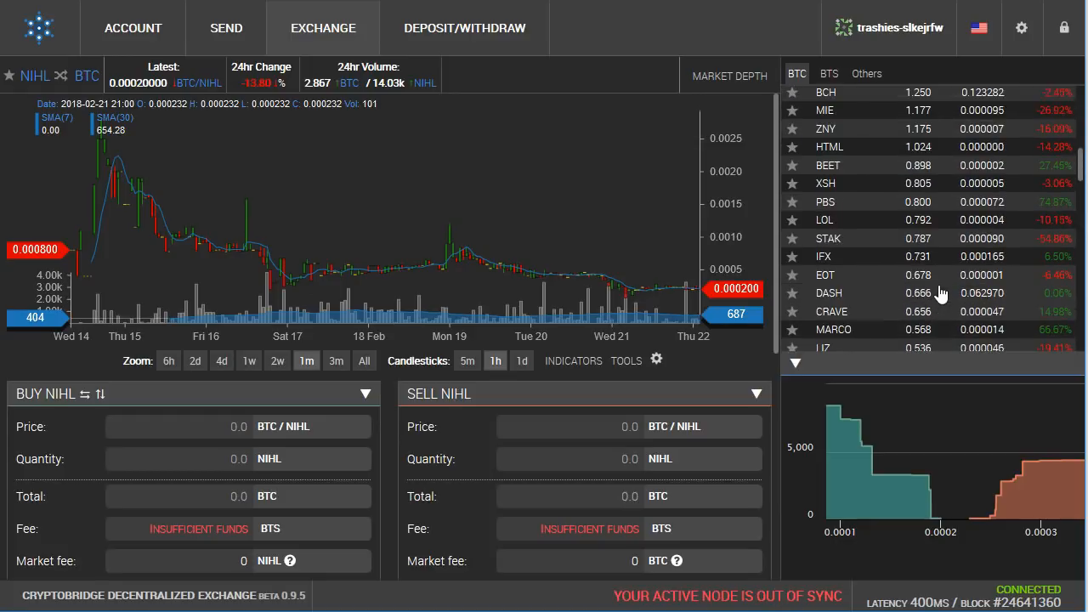
scroll(941, 294, down, 1)
drag(802, 267, 1065, 272)
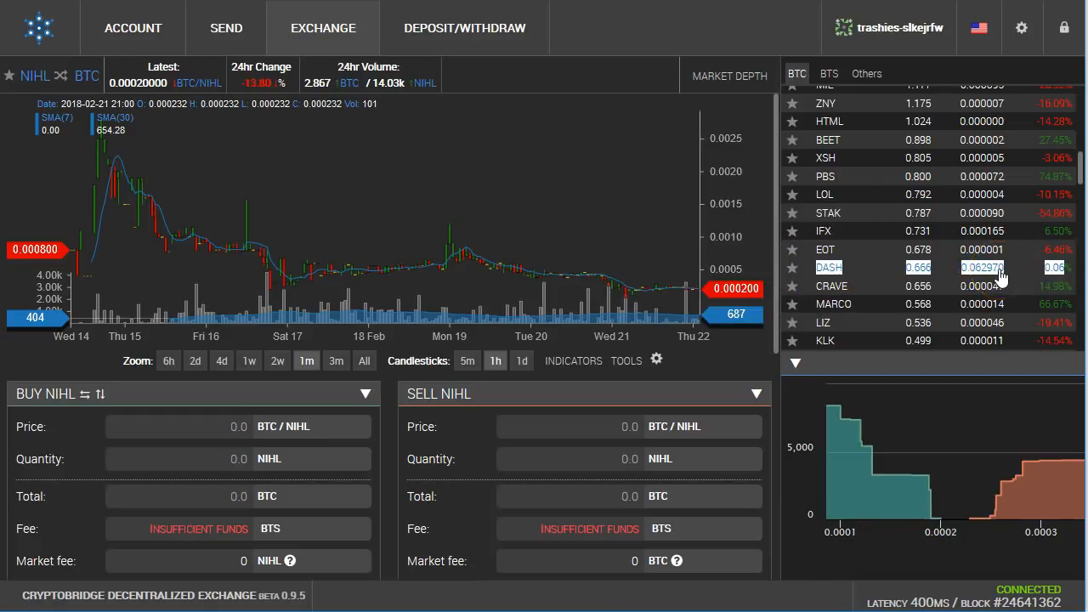
scroll(986, 267, down, 3)
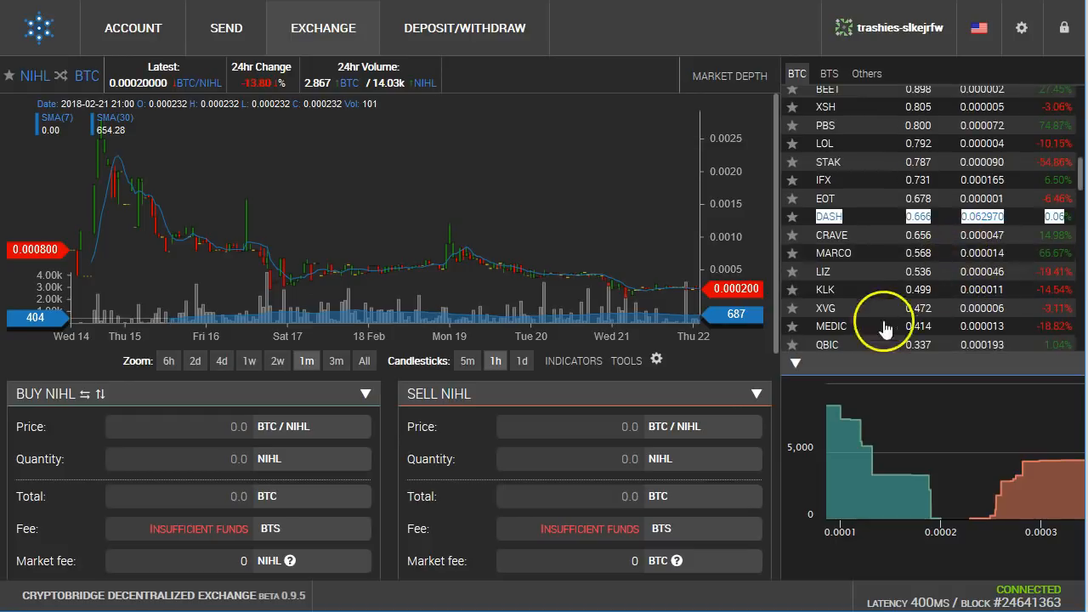
scroll(902, 295, down, 4)
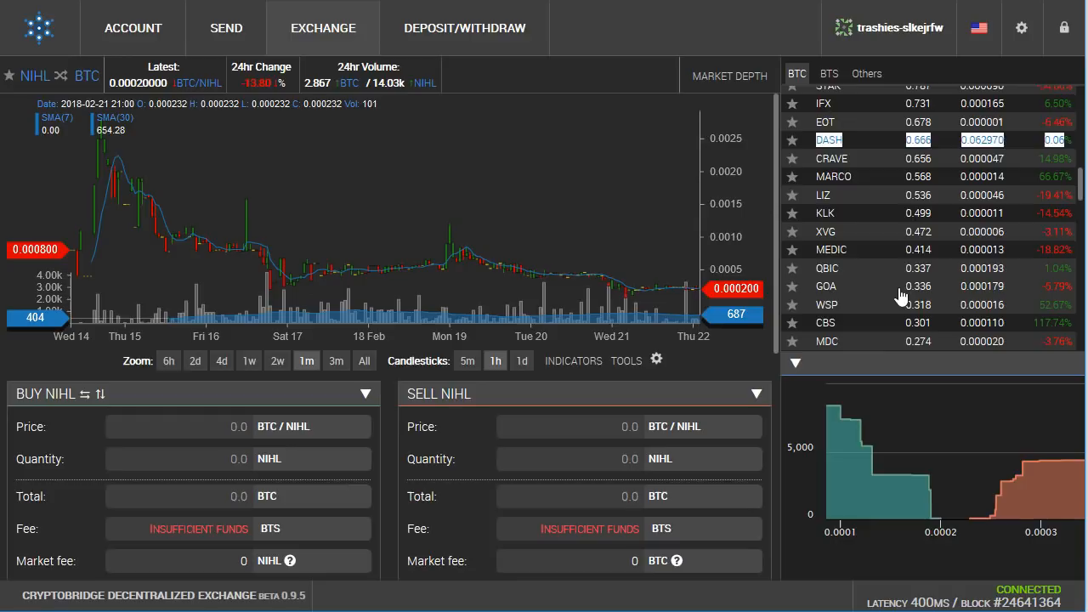
scroll(901, 295, down, 4)
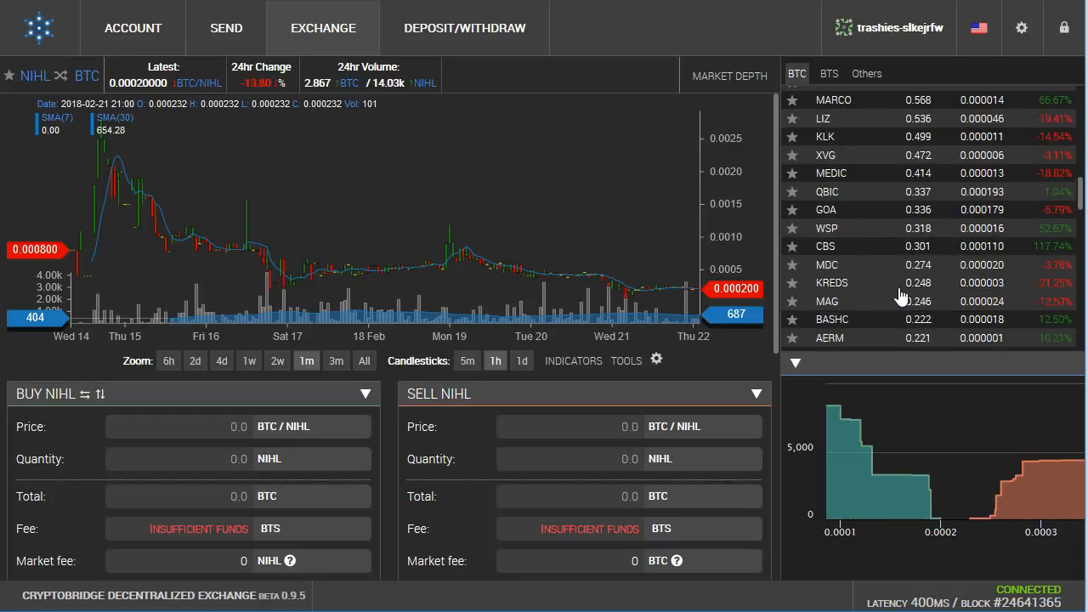
click(893, 289)
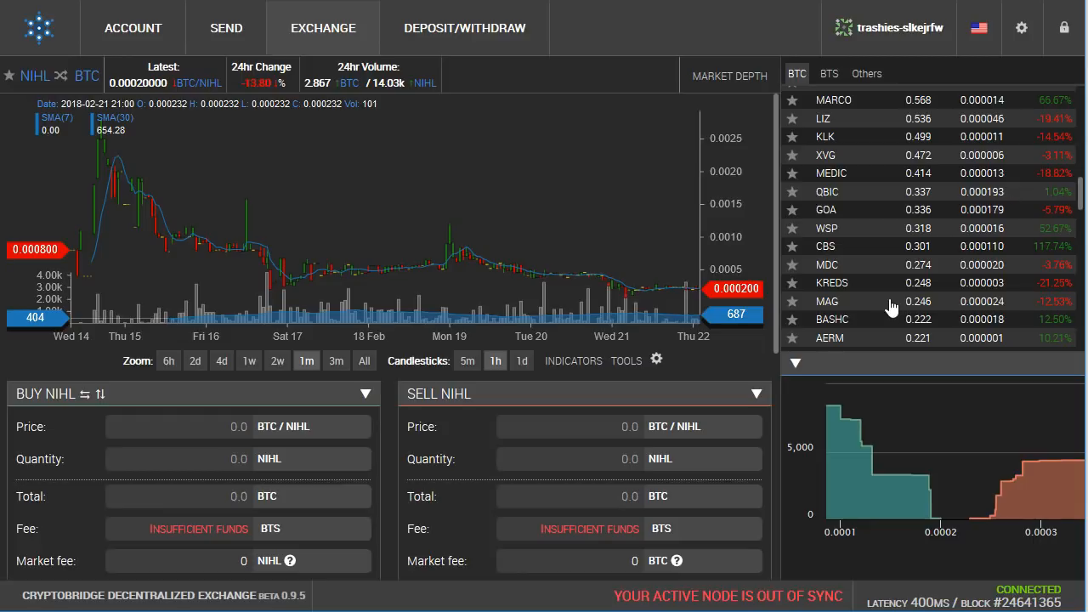
click(759, 295)
scroll(918, 267, down, 3)
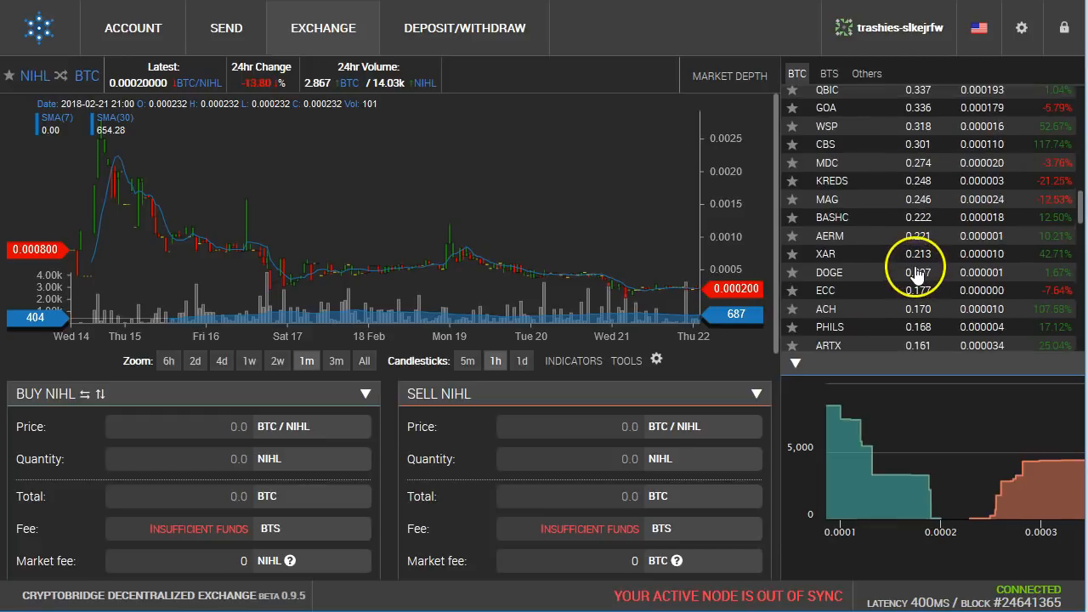